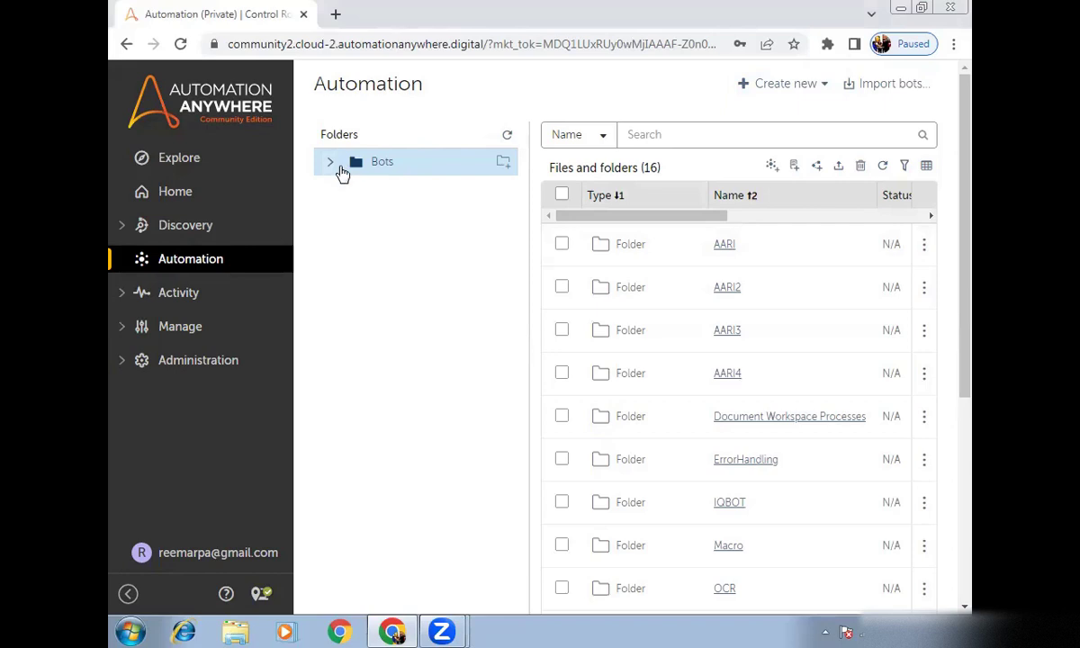
Create a subfolder named Variables inside the Bots folder
{"action": "left_click", "coordinate": [331, 164]}
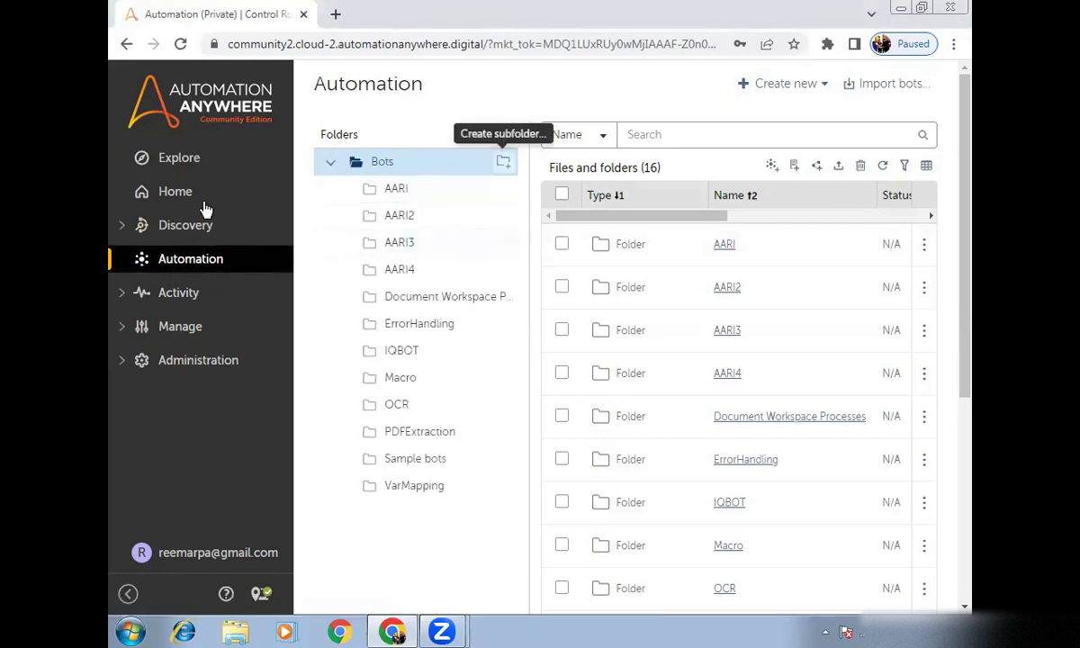
{"action": "left_click", "coordinate": [483, 163]}
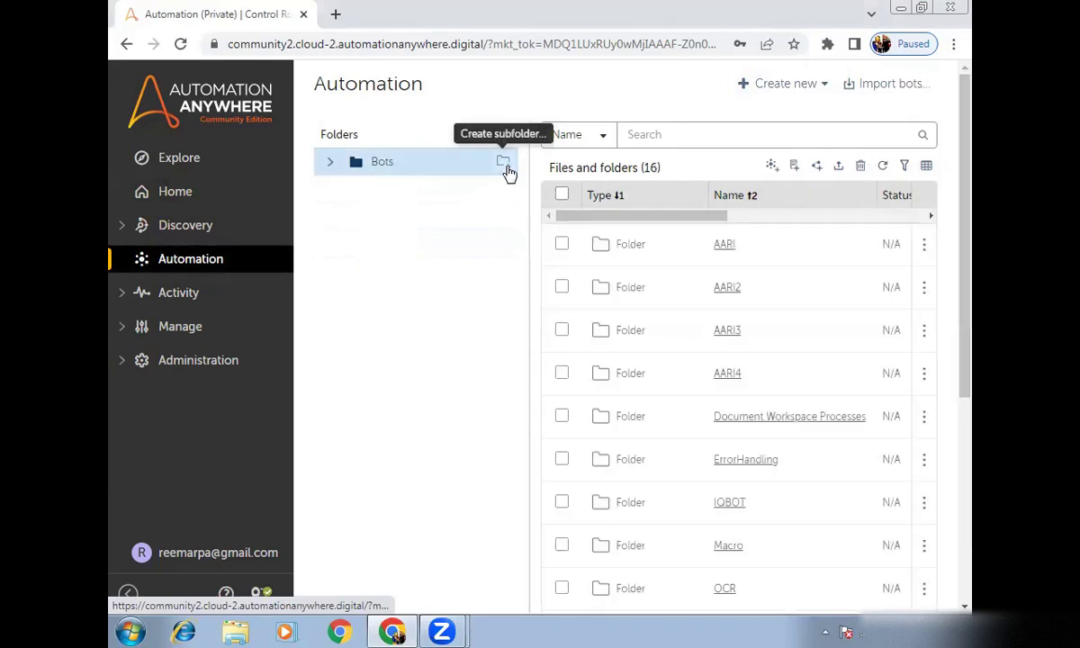
{"action": "left_click", "coordinate": [504, 164]}
{"action": "type", "text": "Variables"}
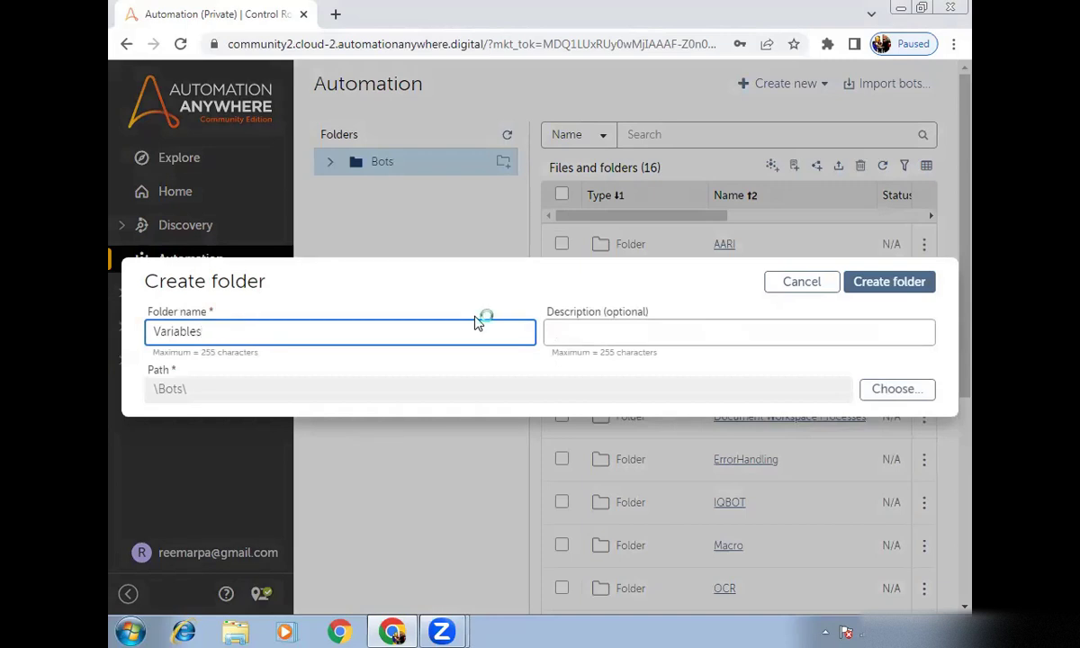
{"action": "key", "text": "Return"}
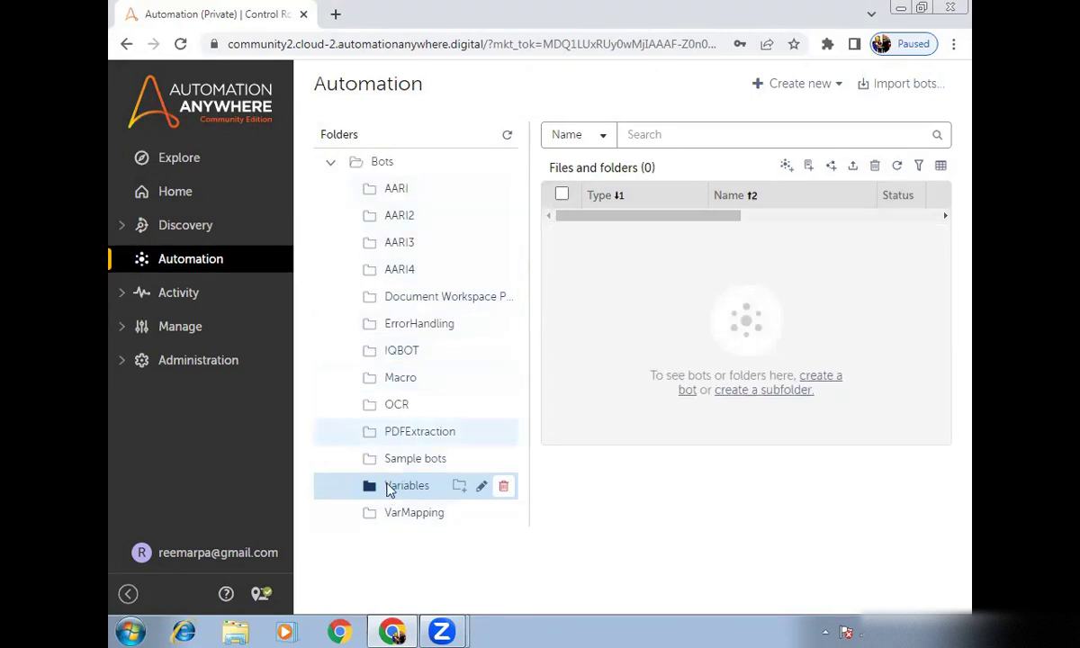
Create a Task Bot named Variable_Explaination in the Variables folder and open it for editing
{"action": "left_click", "coordinate": [785, 167]}
{"action": "type", "text": "Variable_E"}
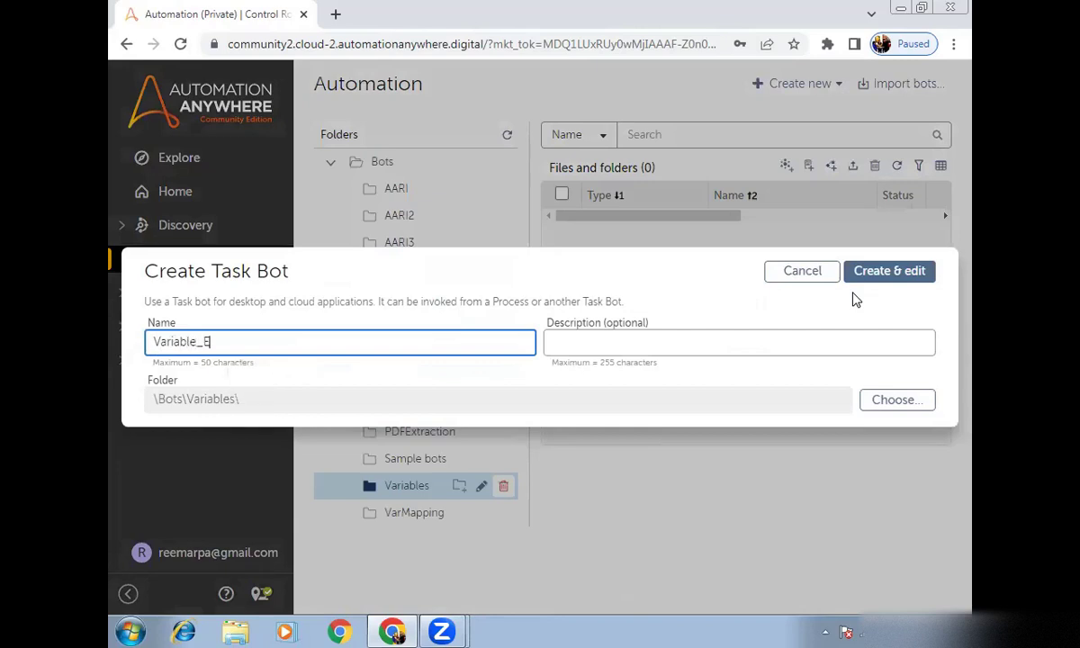
{"action": "type", "text": "xplaination"}
{"action": "key", "text": "Return"}
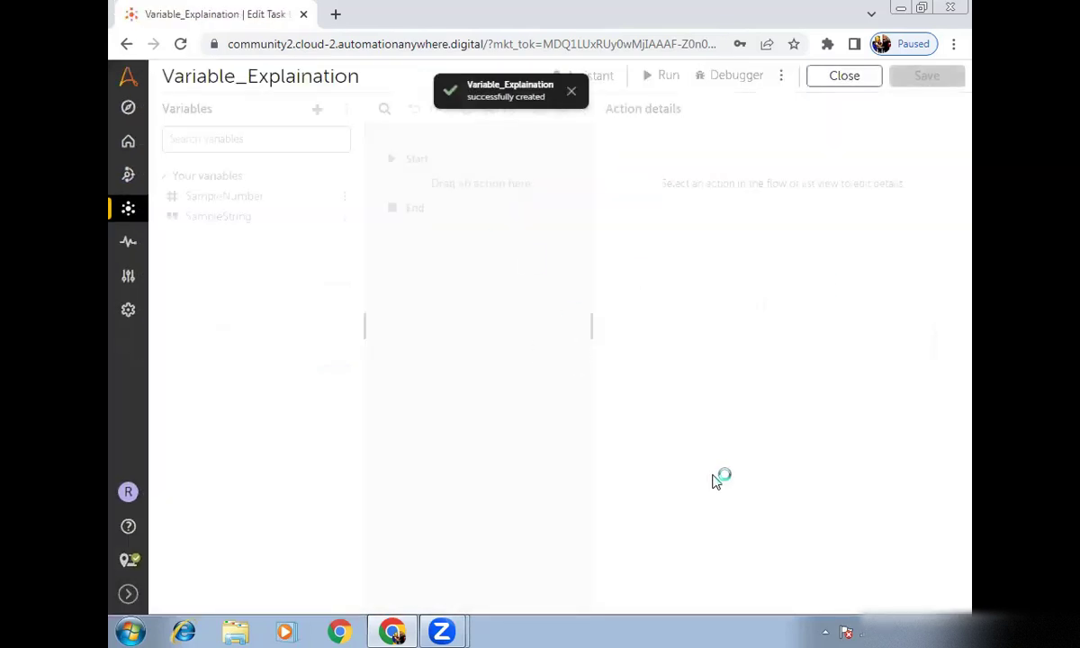
Start a new variable for the bot, look through the available data types and choose String
{"action": "left_click", "coordinate": [229, 115]}
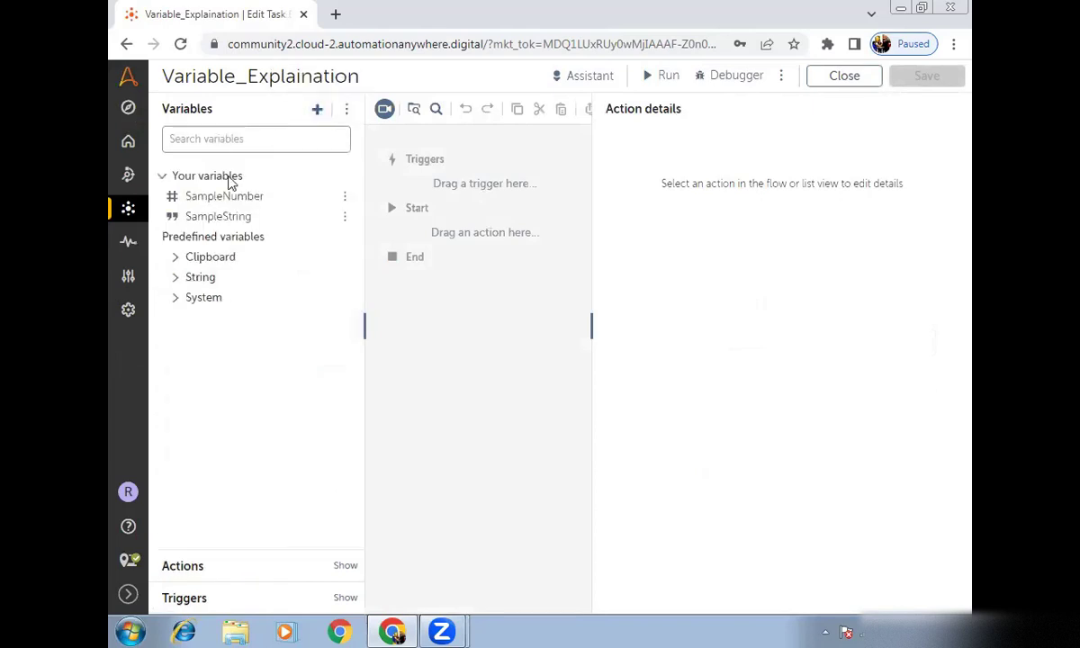
{"action": "left_click", "coordinate": [182, 564]}
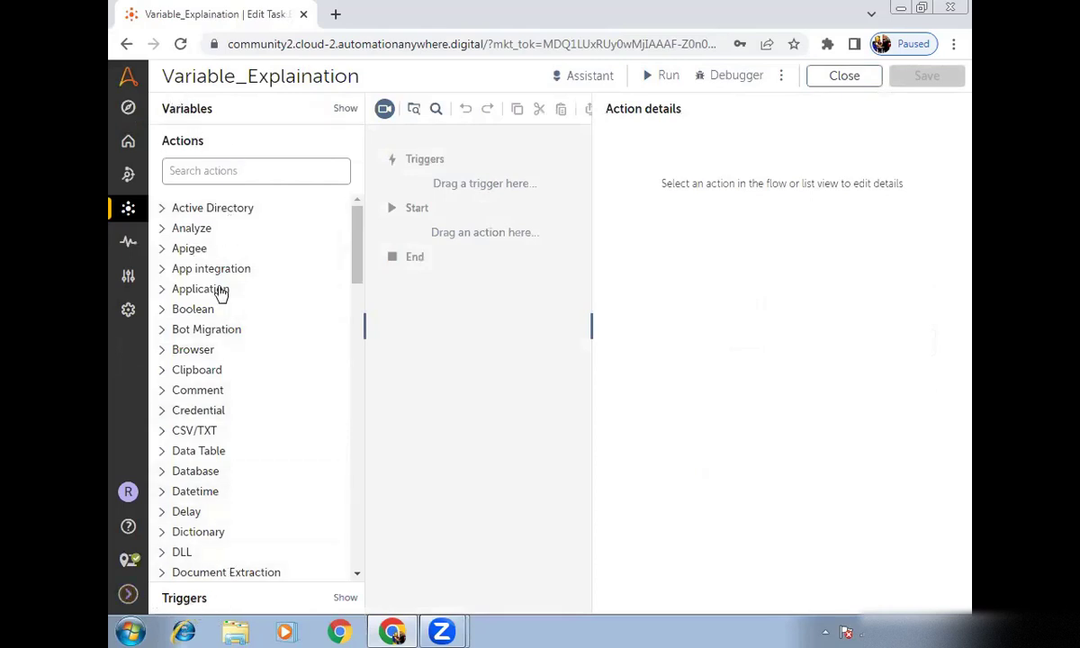
{"action": "left_click", "coordinate": [186, 110]}
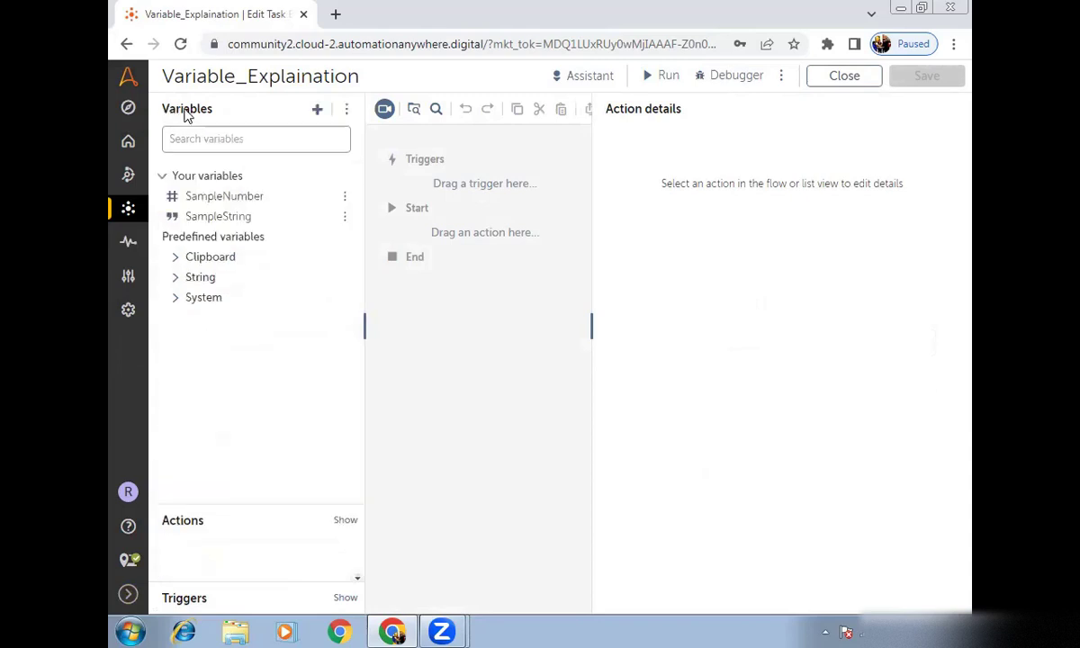
{"action": "left_click", "coordinate": [317, 110]}
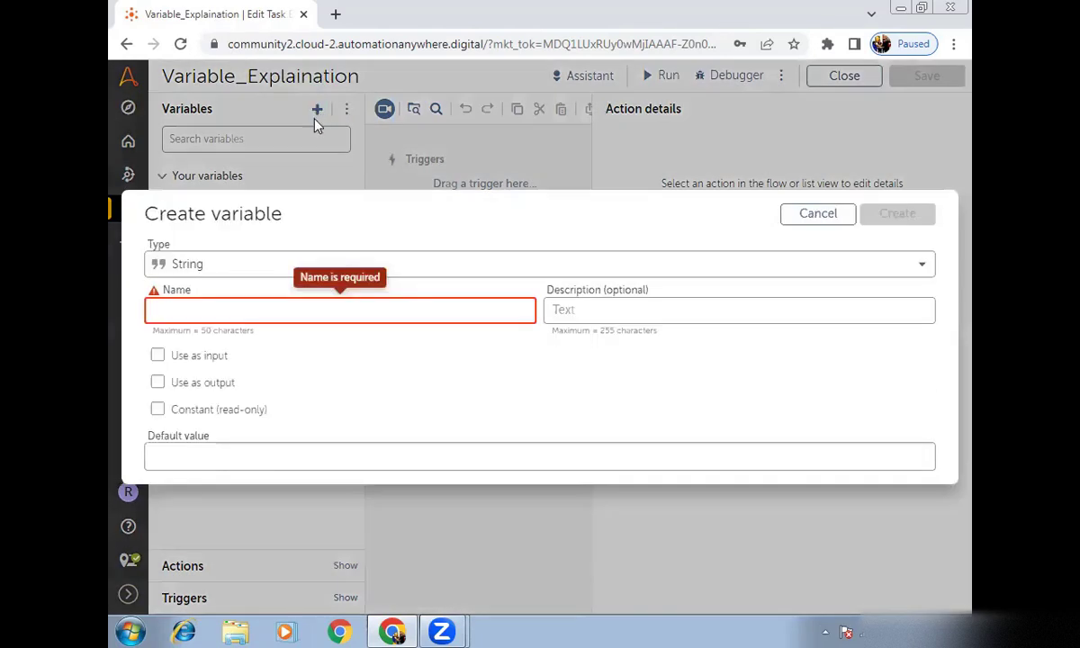
{"action": "left_click", "coordinate": [207, 266]}
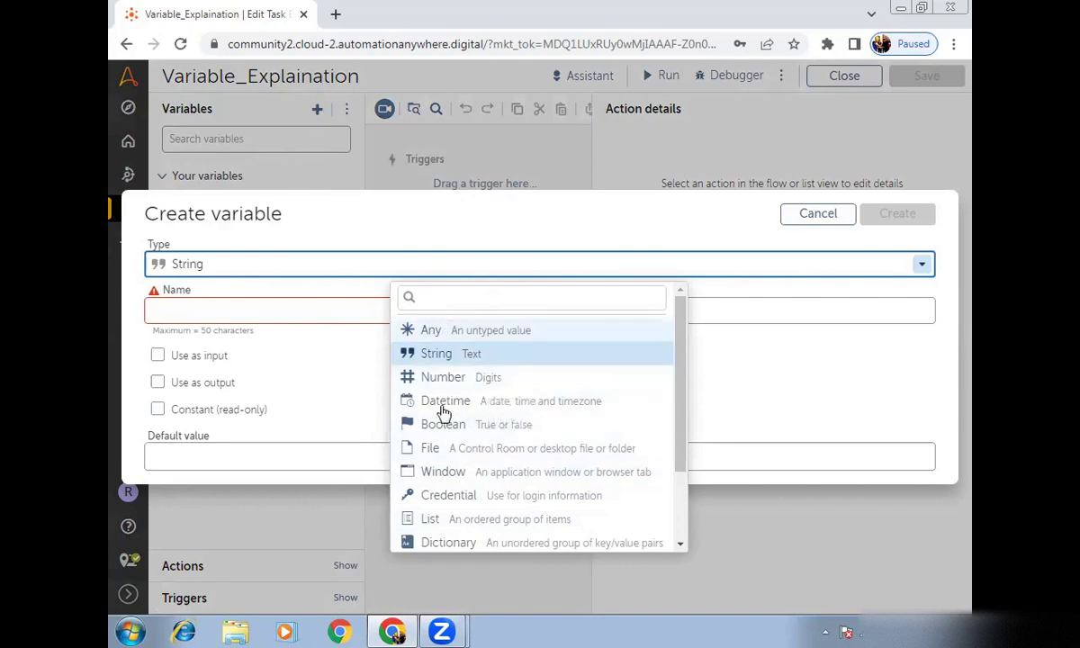
{"action": "scroll", "coordinate": [682, 514], "scroll_direction": "down", "scroll_amount": 2}
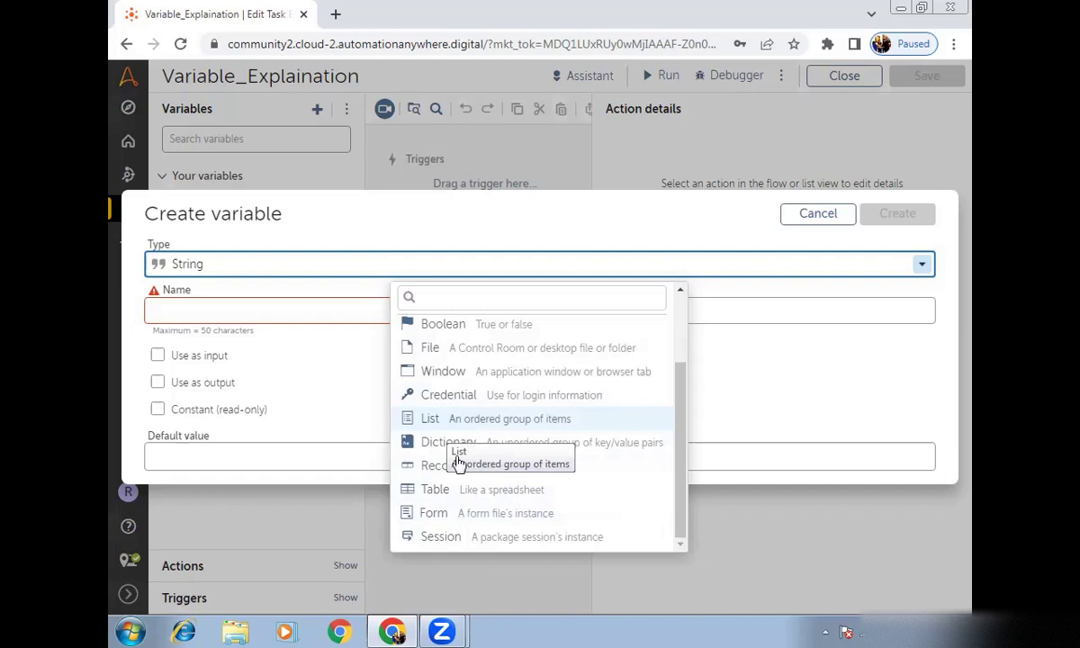
{"action": "scroll", "coordinate": [490, 491], "scroll_direction": "up", "scroll_amount": 3}
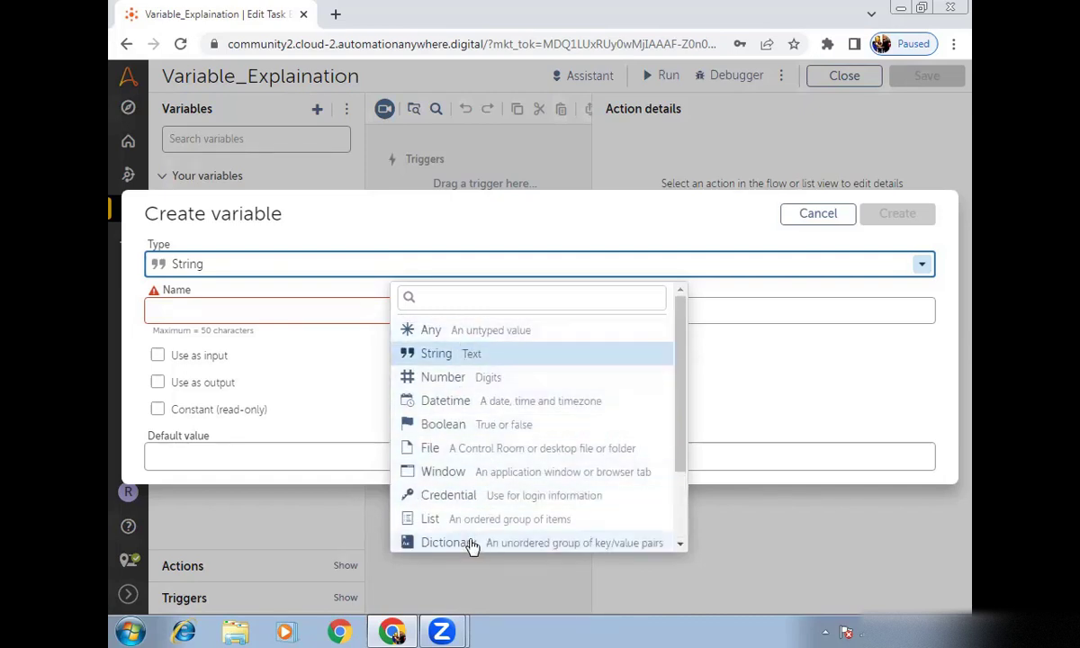
{"action": "left_click", "coordinate": [432, 360]}
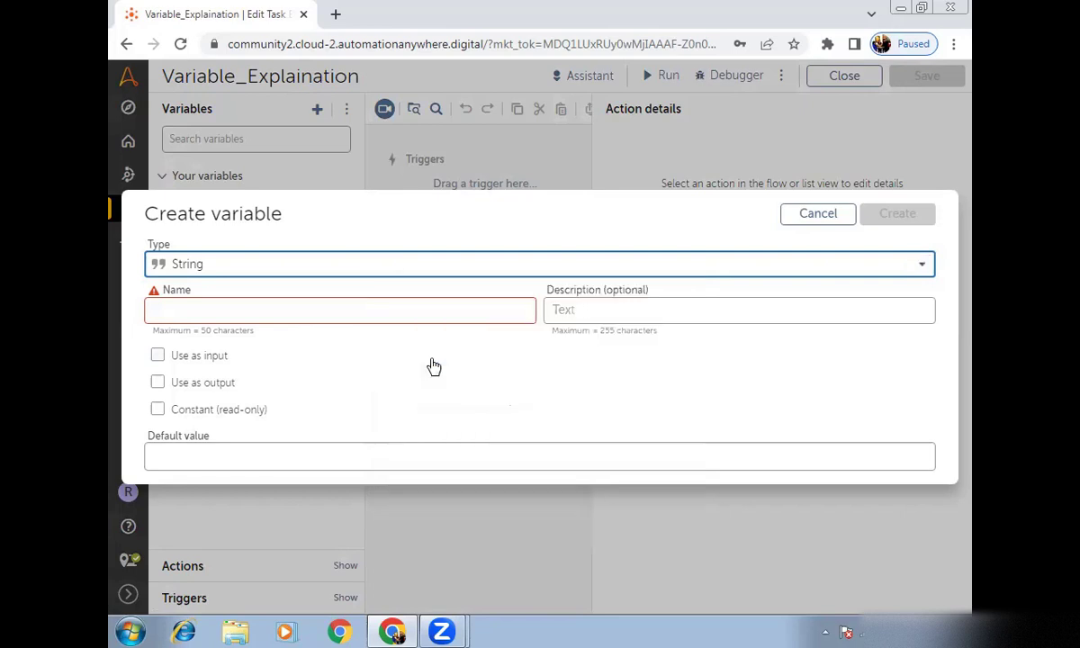
Name the new String variable strDemo
{"action": "left_click", "coordinate": [263, 311]}
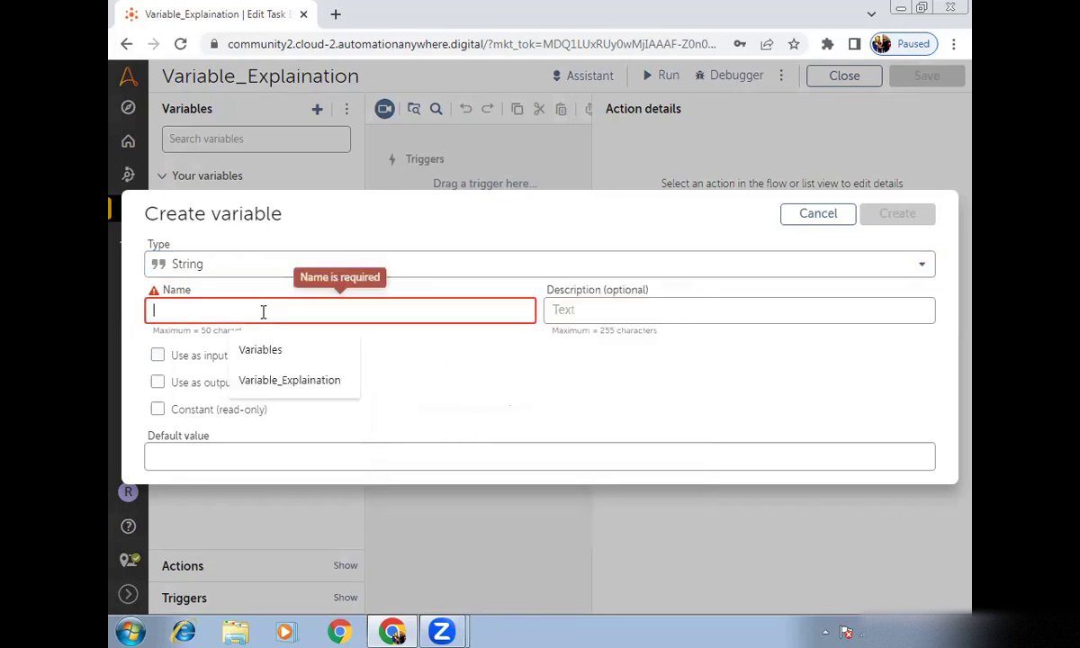
{"action": "type", "text": "str"}
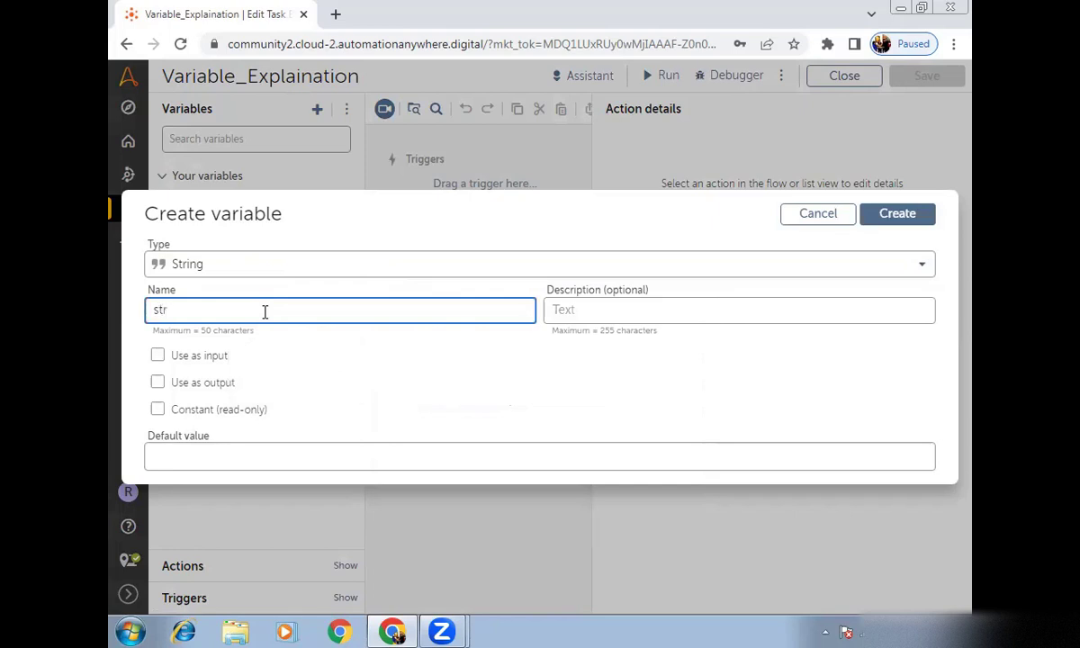
{"action": "type", "text": "Demo"}
{"action": "left_click_drag", "start_coordinate": [167, 309], "coordinate": [151, 310]}
{"action": "left_click", "coordinate": [234, 311]}
{"action": "left_click_drag", "start_coordinate": [211, 309], "coordinate": [158, 309]}
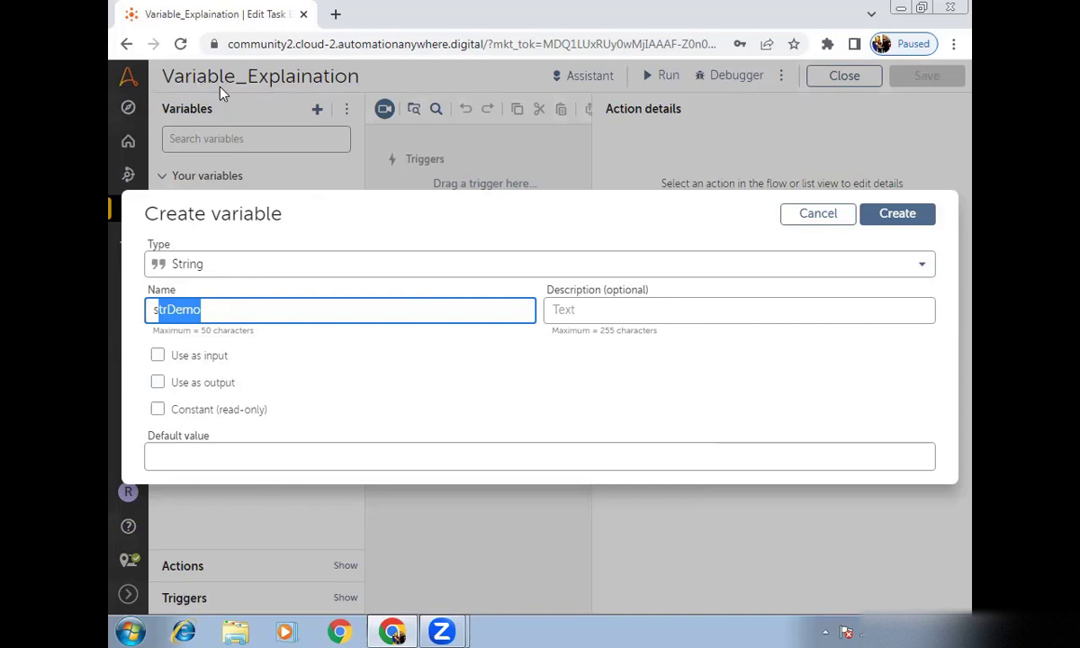
{"action": "left_click", "coordinate": [158, 386]}
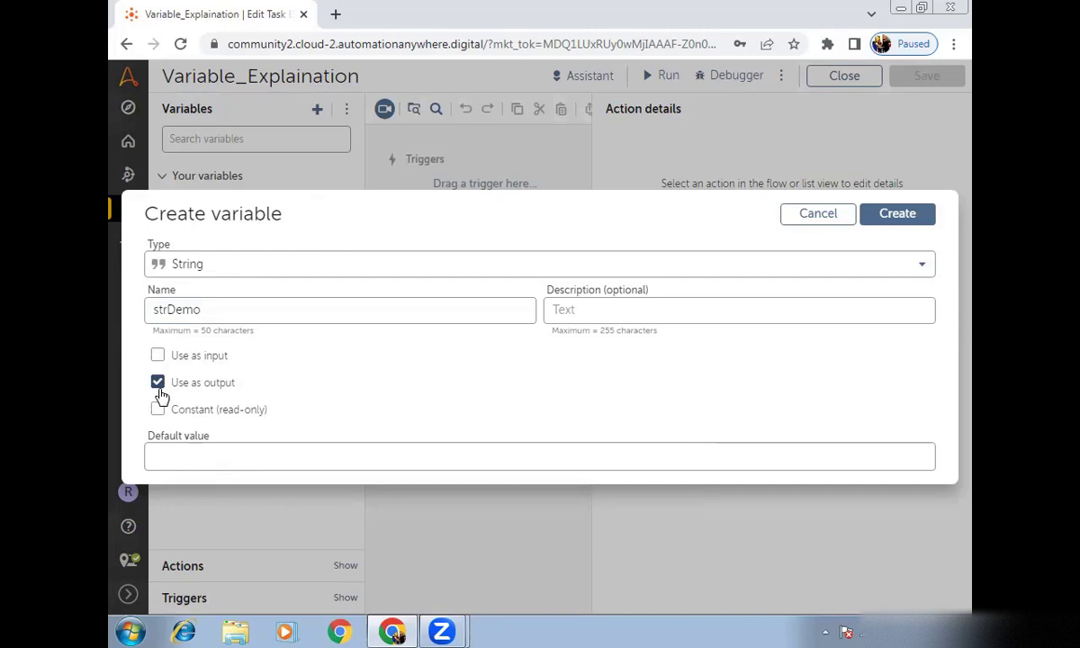
{"action": "left_click", "coordinate": [159, 389]}
{"action": "left_click", "coordinate": [194, 419]}
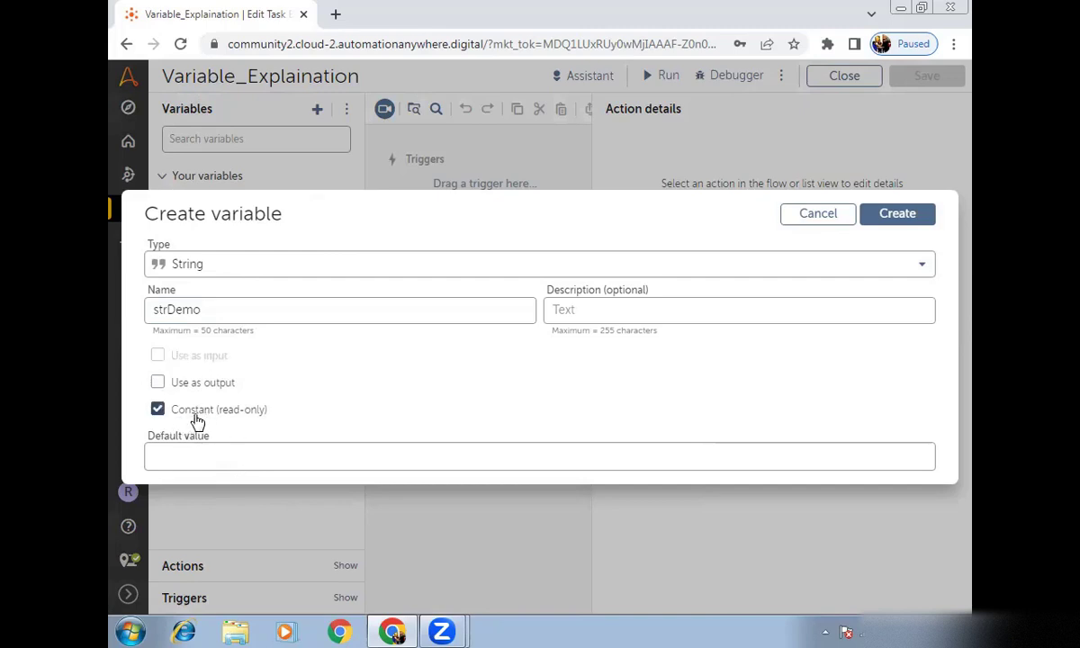
{"action": "left_click", "coordinate": [194, 420]}
{"action": "left_click", "coordinate": [193, 420]}
{"action": "left_click", "coordinate": [191, 452]}
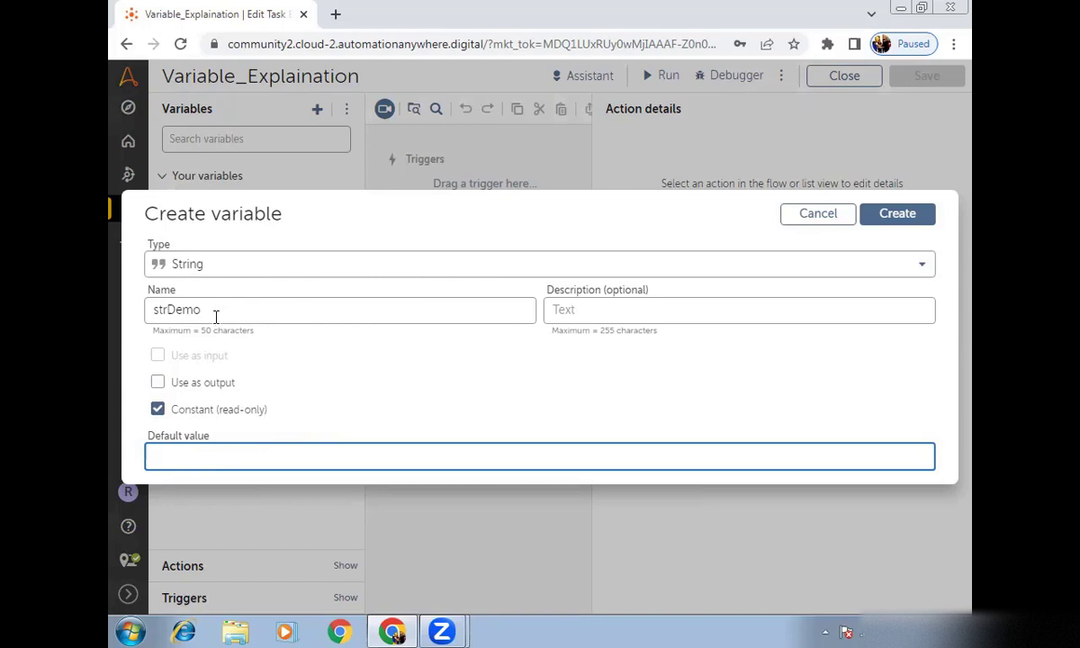
{"action": "left_click", "coordinate": [191, 410]}
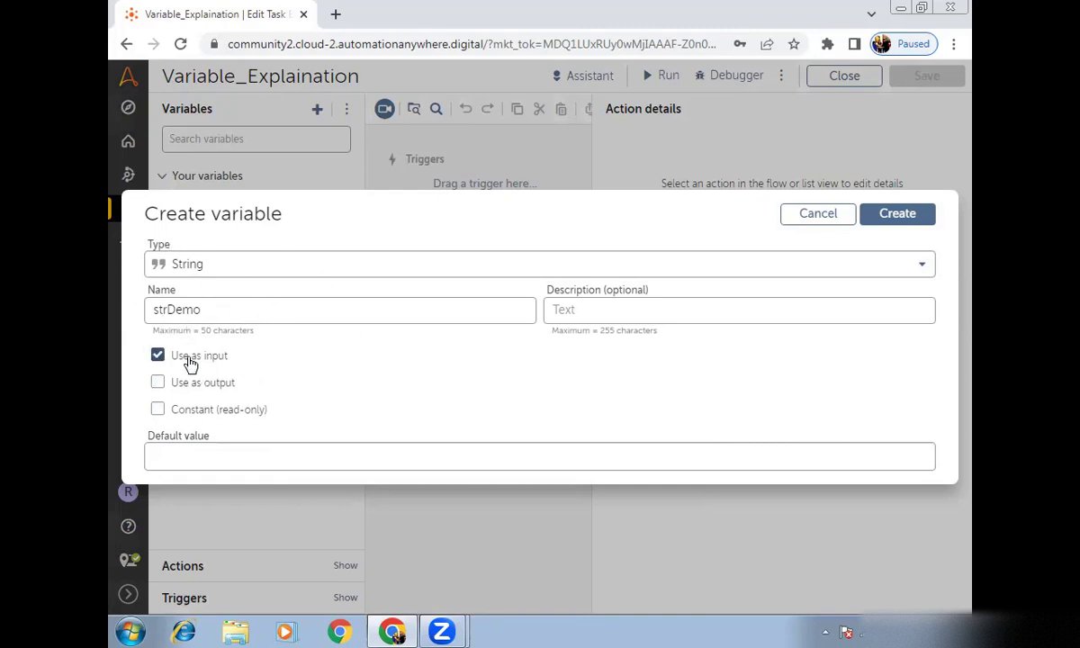
Mark strDemo for use as input and create the variable with an empty default value
{"action": "left_click", "coordinate": [899, 219]}
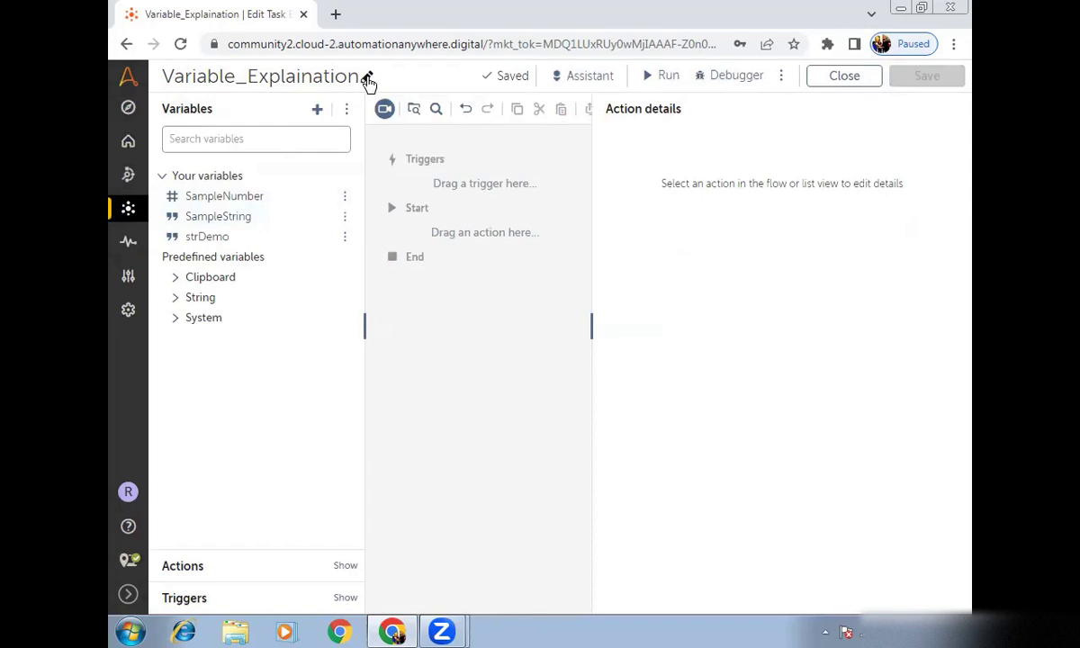
Rename the Task Bot from its file properties as MAsterTask
{"action": "left_click", "coordinate": [369, 78]}
{"action": "left_click_drag", "start_coordinate": [329, 330], "coordinate": [130, 329]}
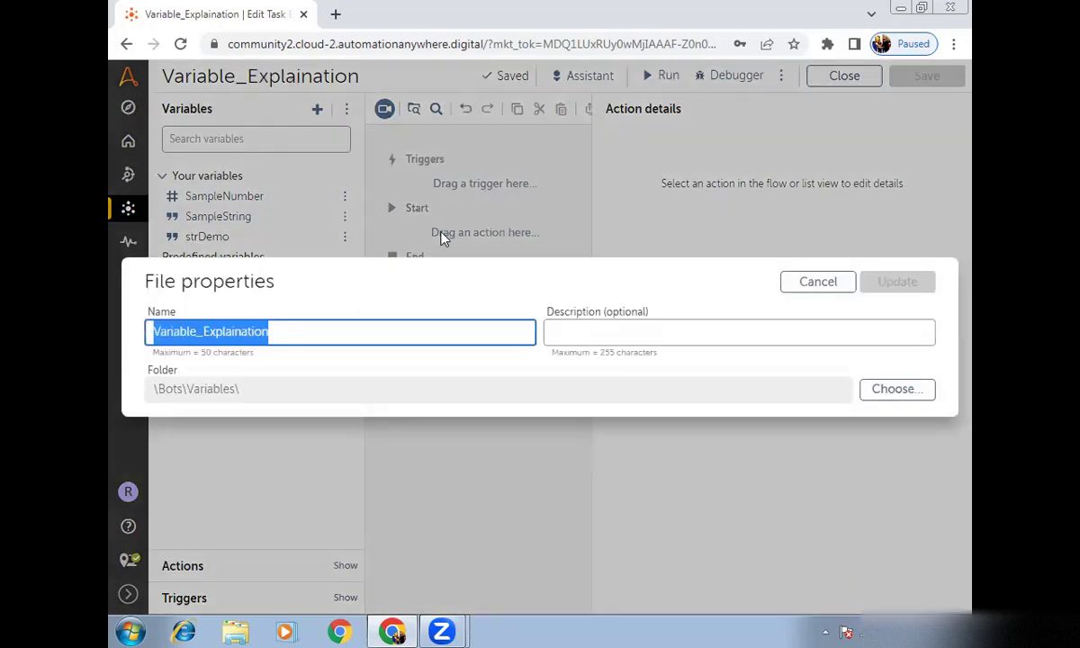
{"action": "type", "text": "MAsterTask"}
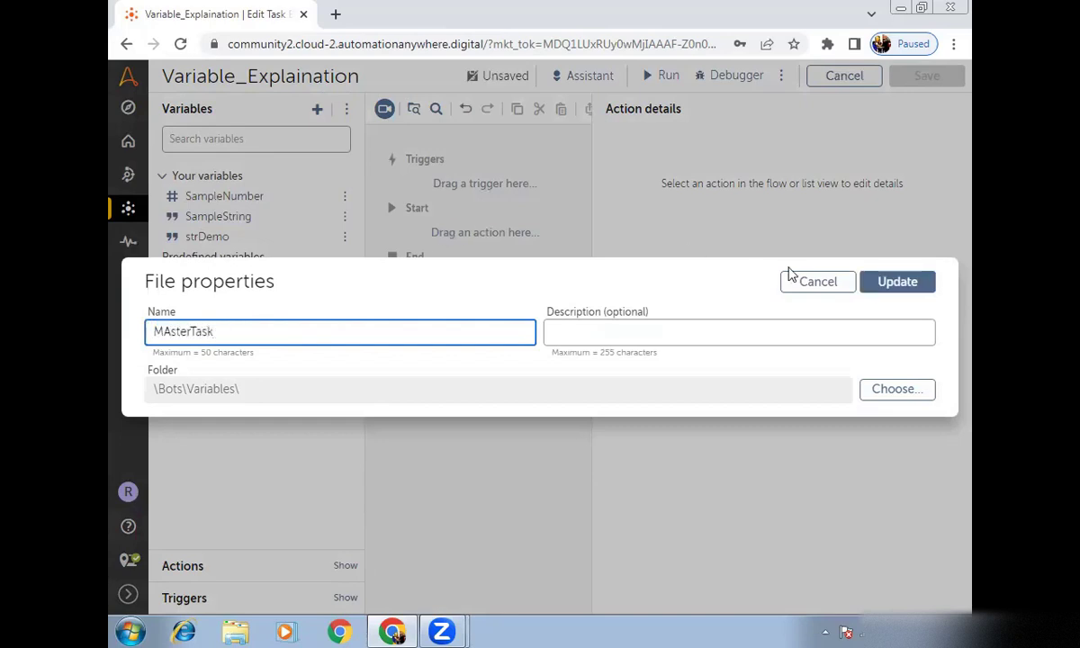
{"action": "left_click", "coordinate": [896, 284]}
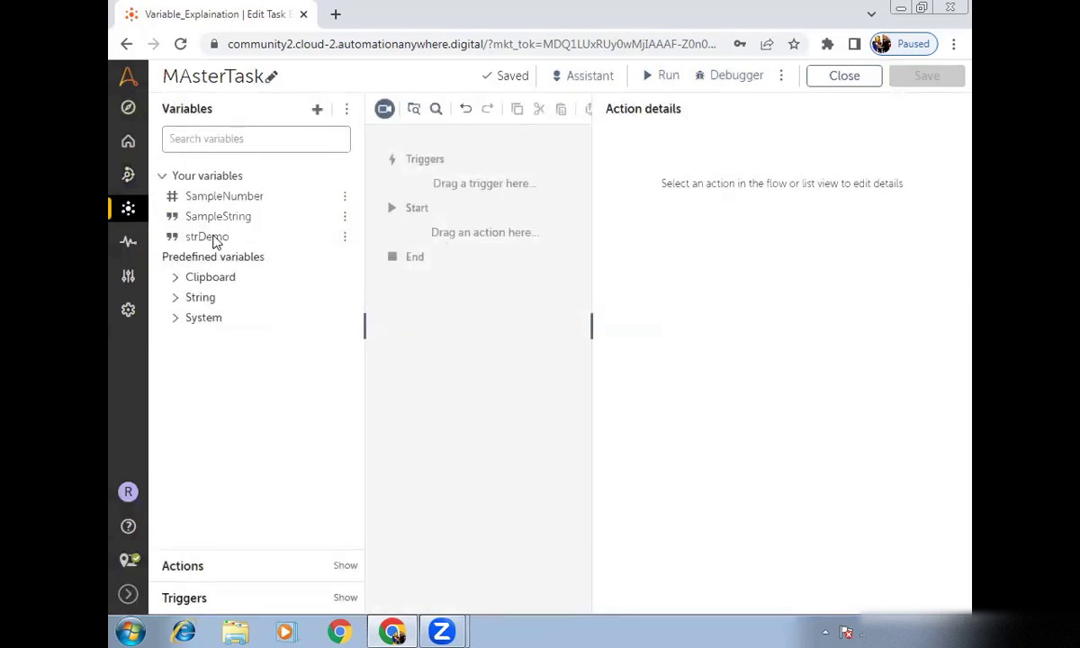
Review the settings of the strDemo variable and leave them without making changes
{"action": "mouse_move", "coordinate": [217, 248]}
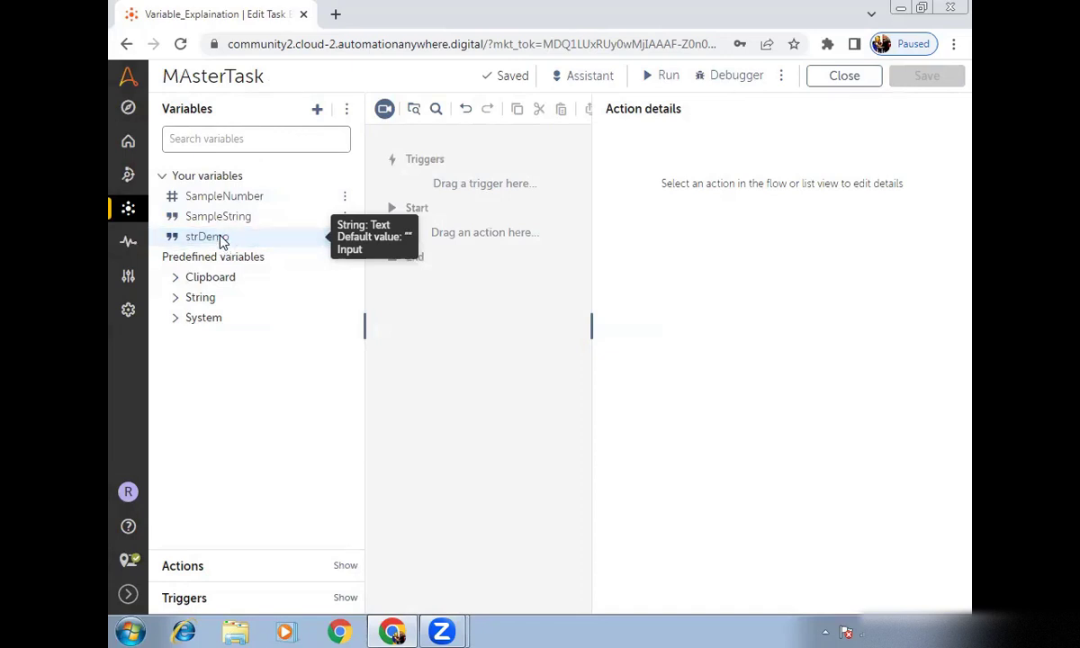
{"action": "left_click", "coordinate": [220, 238]}
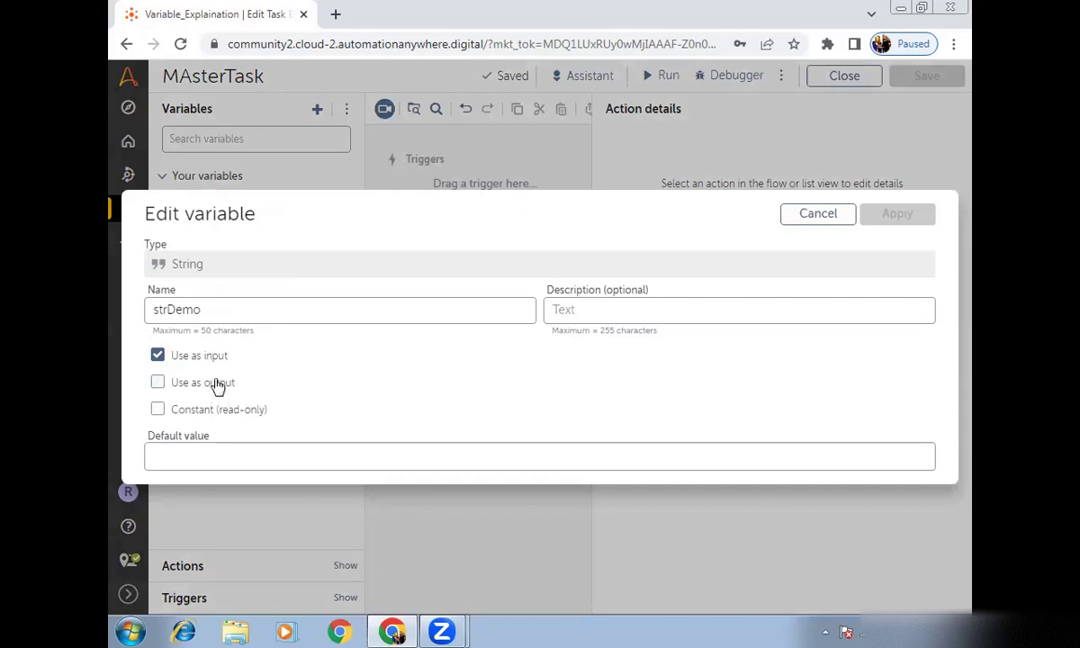
{"action": "left_click", "coordinate": [818, 213]}
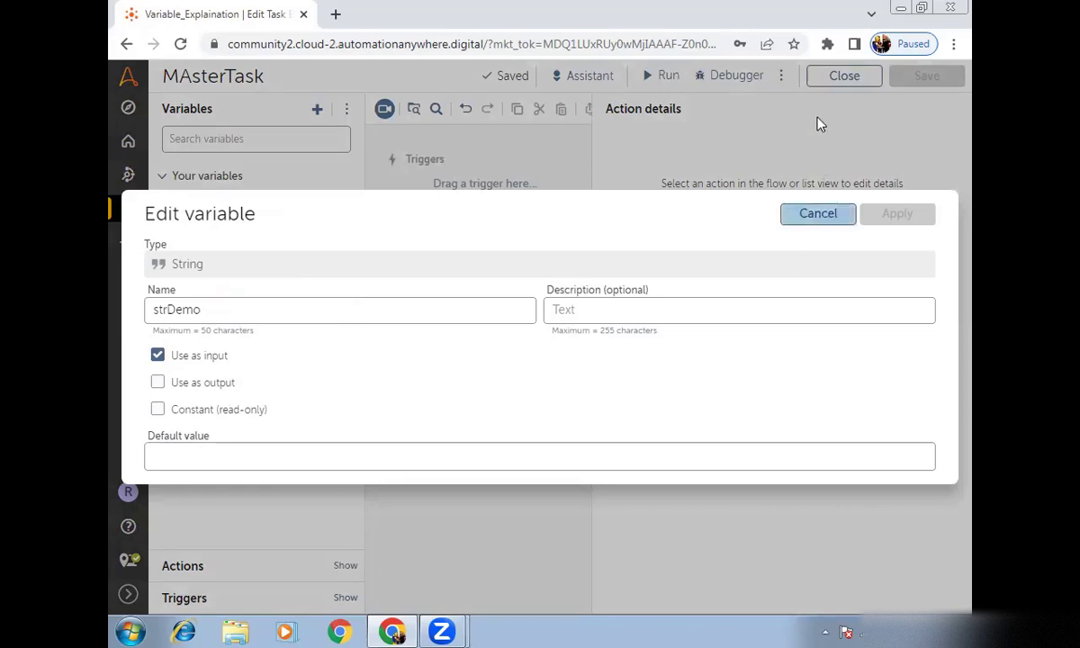
Close the MAsterTask editor and create a second Task Bot named ChildBot in the Variables folder
{"action": "left_click", "coordinate": [840, 76]}
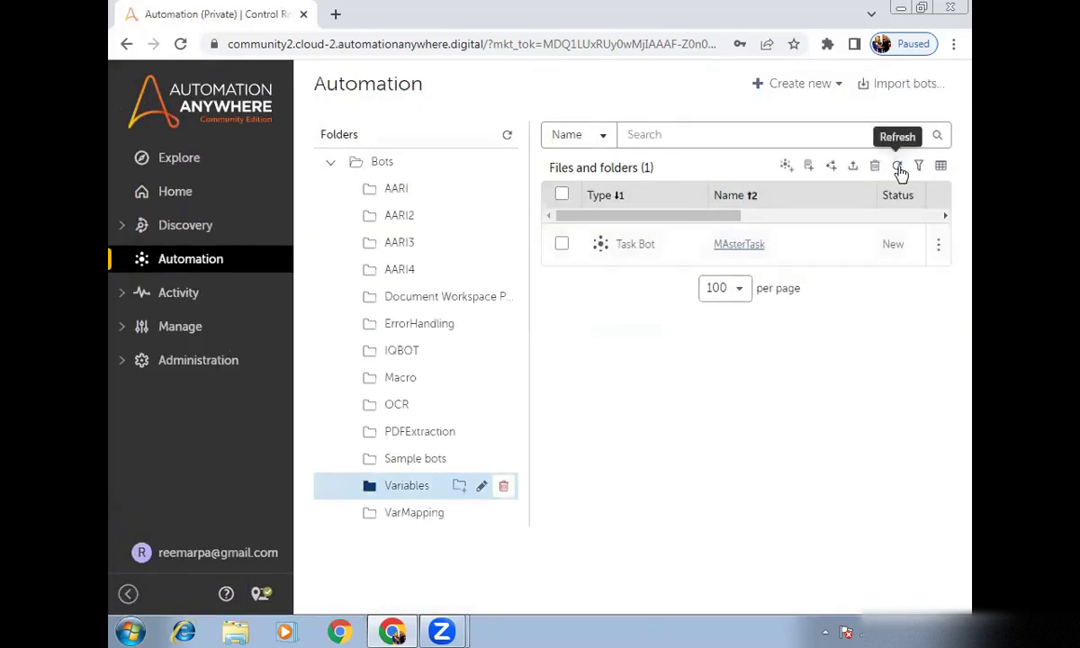
{"action": "left_click", "coordinate": [784, 166]}
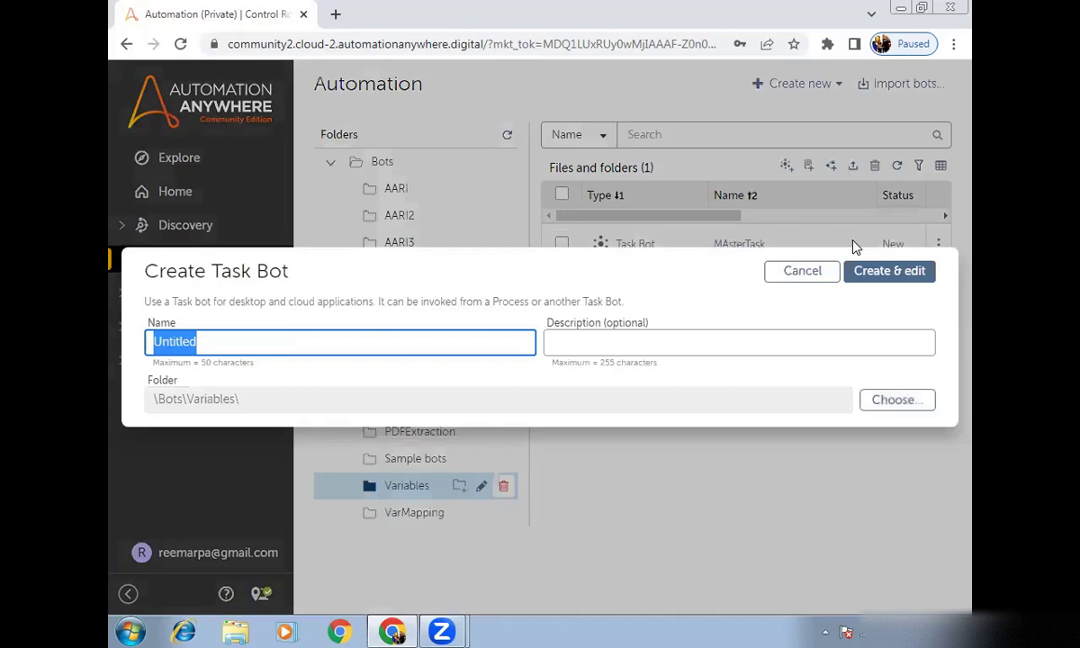
{"action": "type", "text": "C"}
{"action": "key", "text": "BackSpace"}
{"action": "type", "text": "ChildBot"}
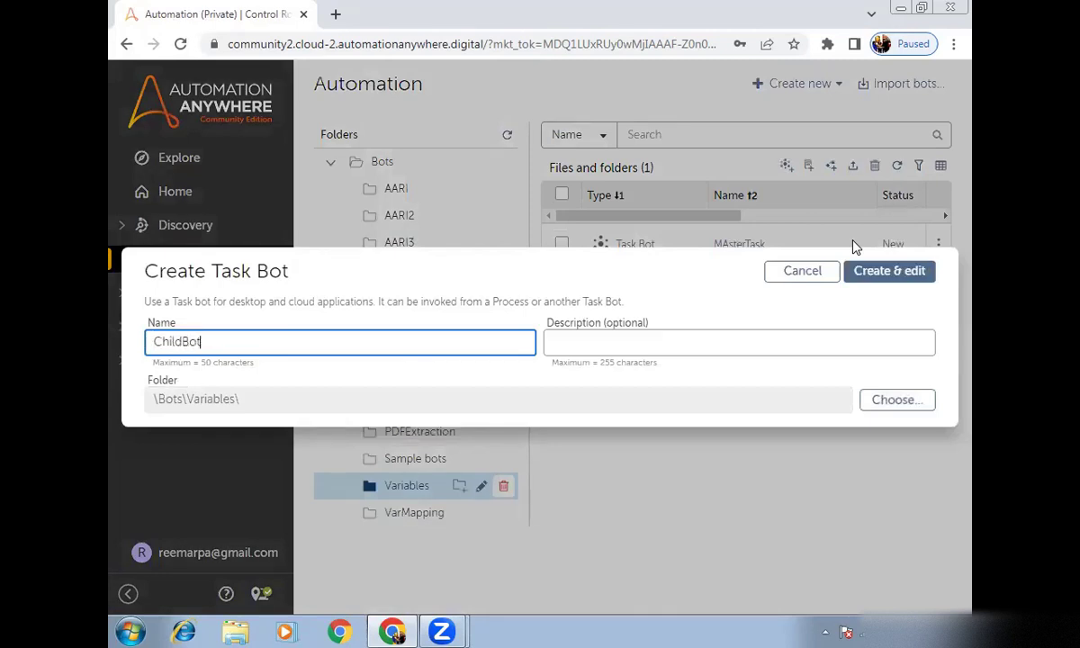
{"action": "key", "text": "Return"}
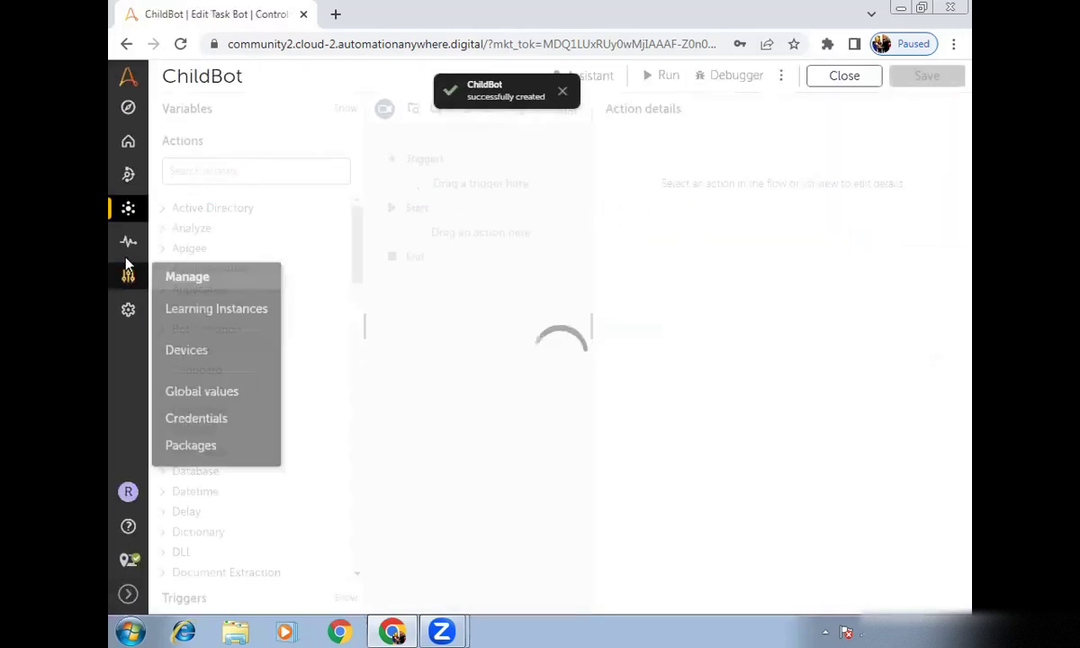
Return to the Variables folder and open ChildBot in a new browser tab and MAsterTask in the current tab
{"action": "left_click", "coordinate": [129, 212]}
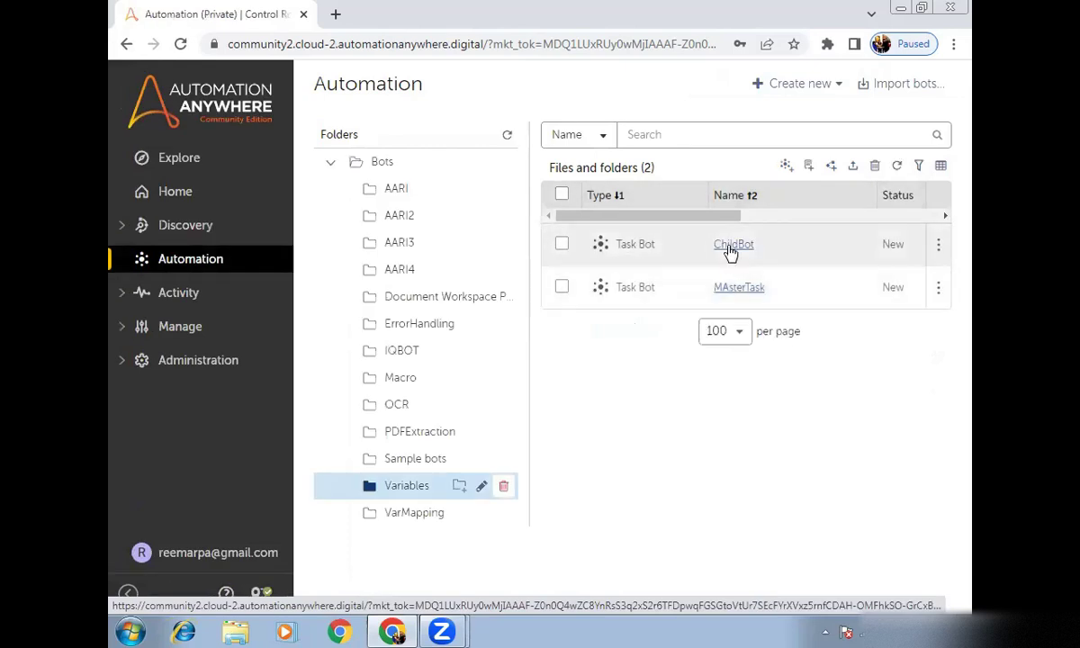
{"action": "right_click", "coordinate": [730, 251]}
{"action": "left_click", "coordinate": [754, 261]}
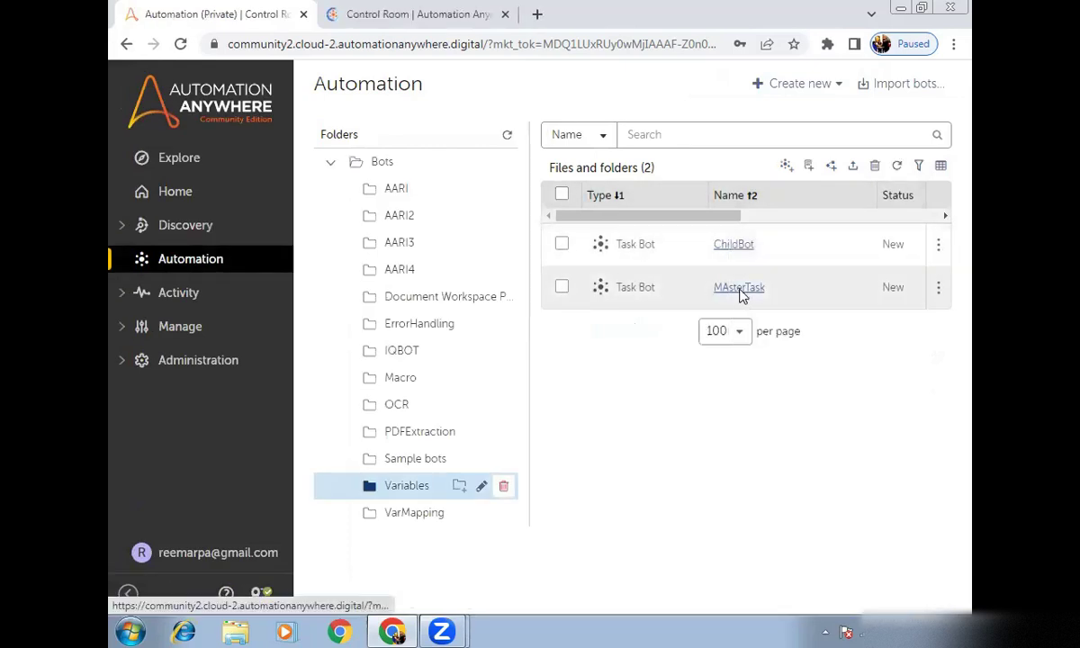
{"action": "right_click", "coordinate": [740, 288]}
{"action": "key", "text": "Escape"}
{"action": "left_click", "coordinate": [739, 288]}
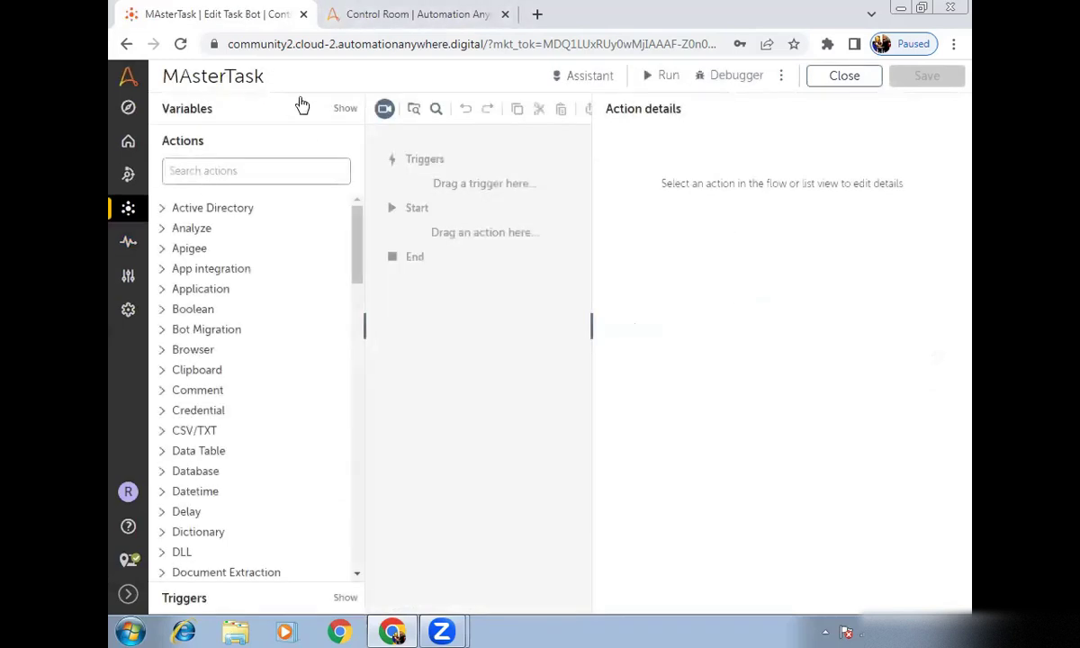
Compare the variable lists of ChildBot and MAsterTask, checking which bot contains strDemo
{"action": "left_click", "coordinate": [414, 15]}
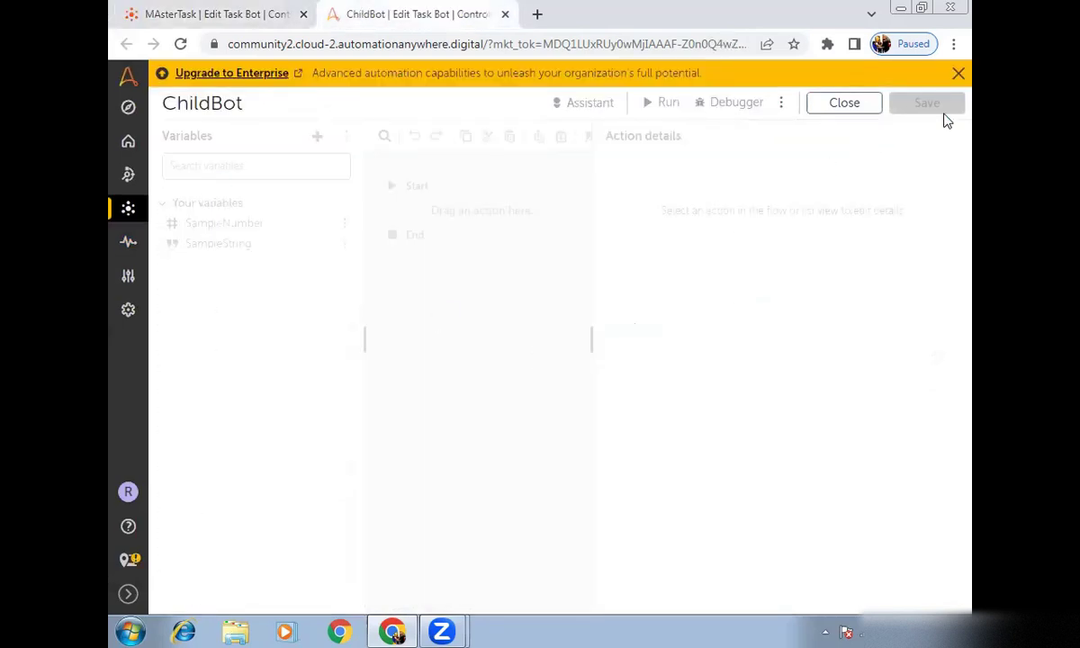
{"action": "left_click", "coordinate": [958, 73]}
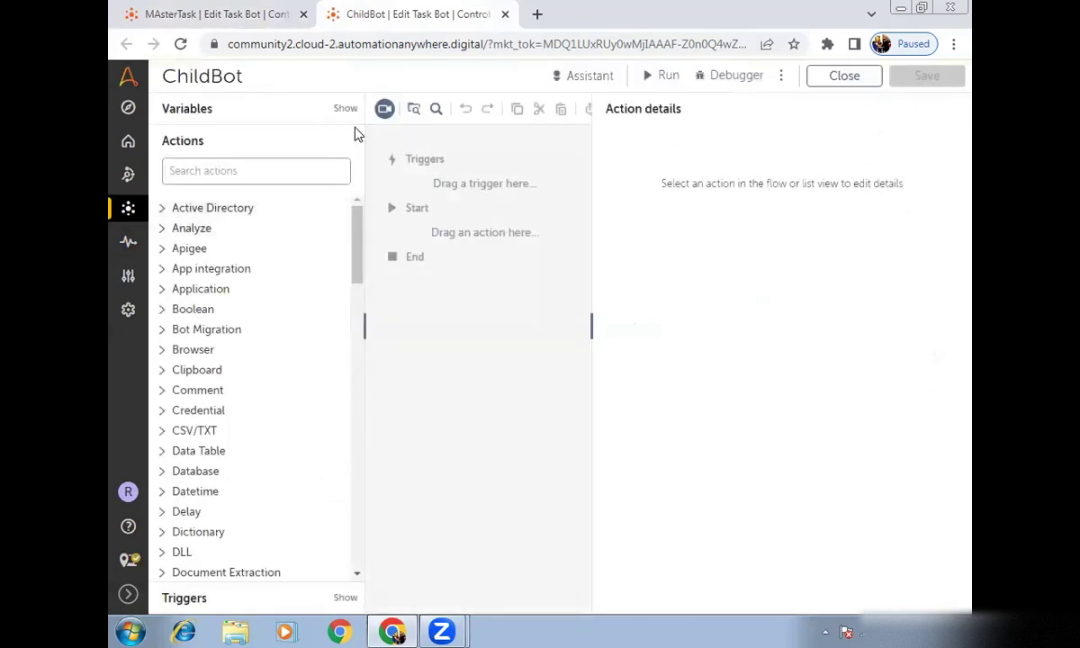
{"action": "left_click", "coordinate": [225, 120]}
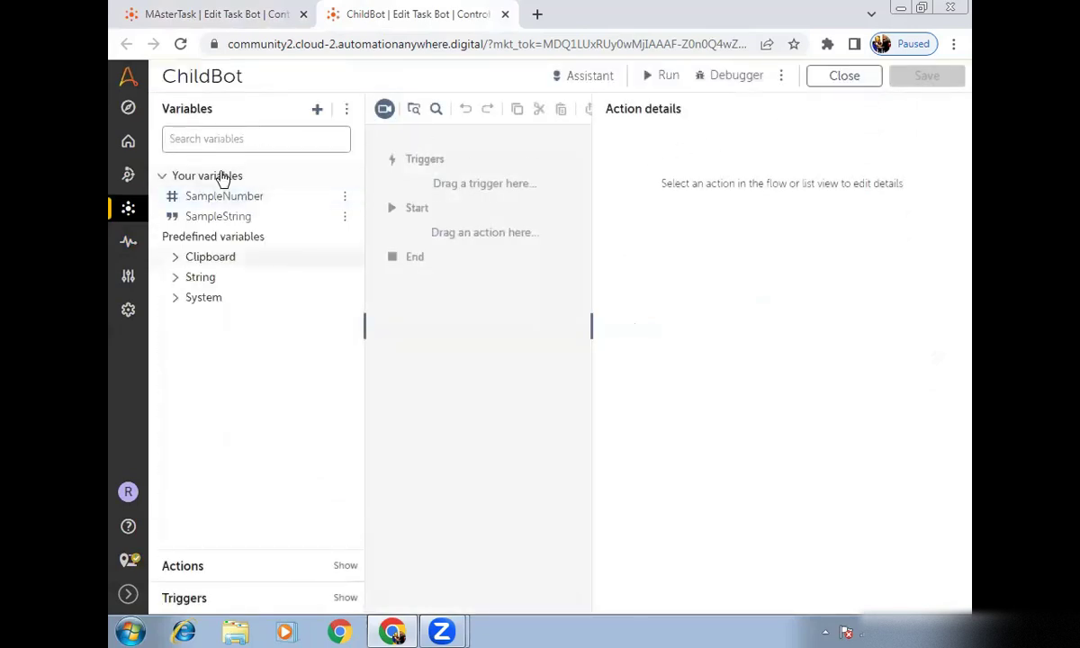
{"action": "left_click", "coordinate": [200, 13]}
{"action": "left_click", "coordinate": [189, 110]}
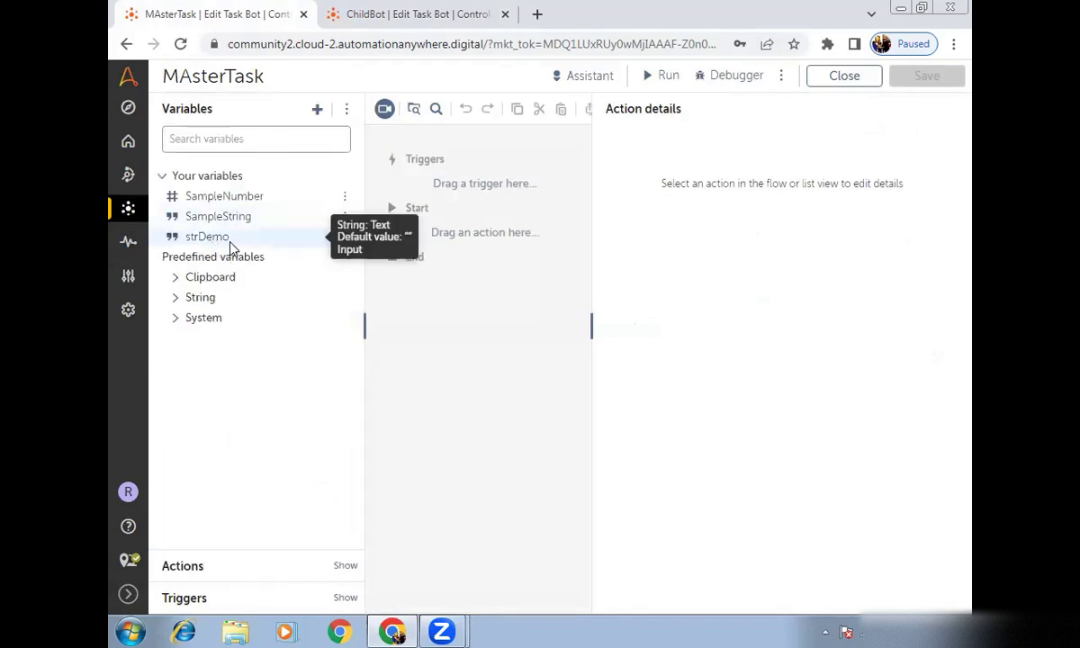
{"action": "key", "text": "ctrl+Tab"}
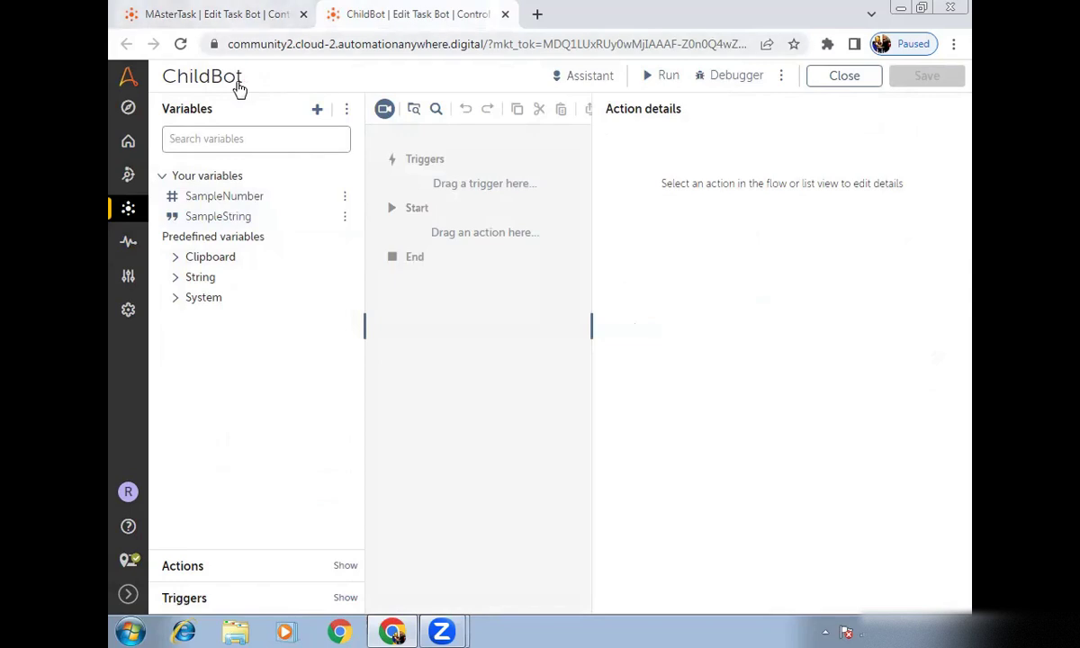
{"action": "key", "text": "ctrl+Tab"}
{"action": "left_click", "coordinate": [367, 11]}
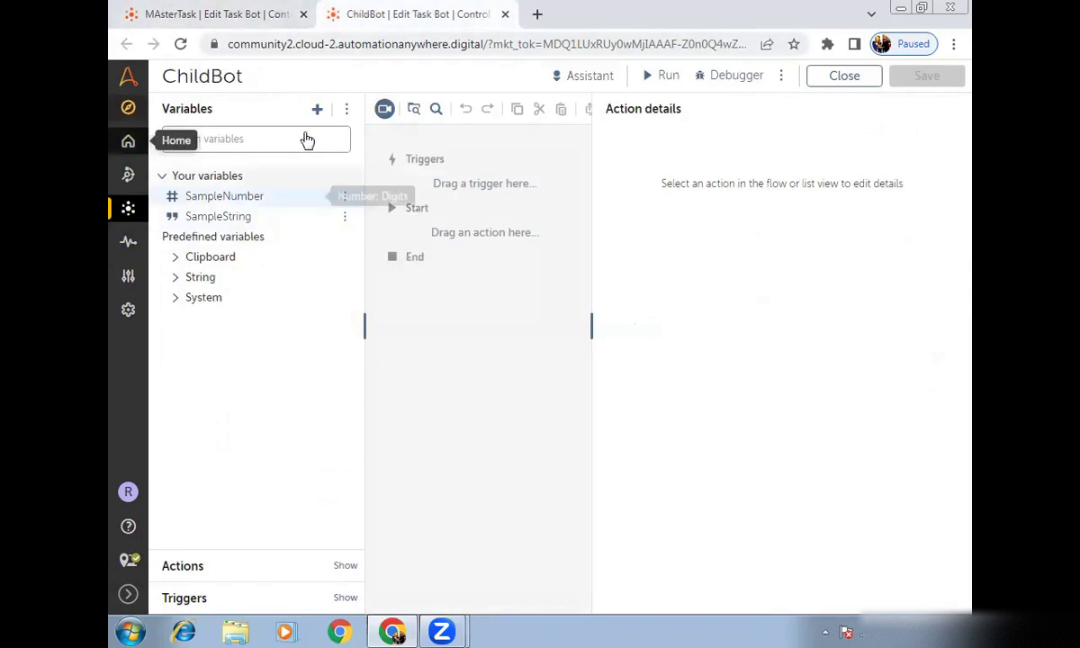
{"action": "left_click", "coordinate": [181, 13]}
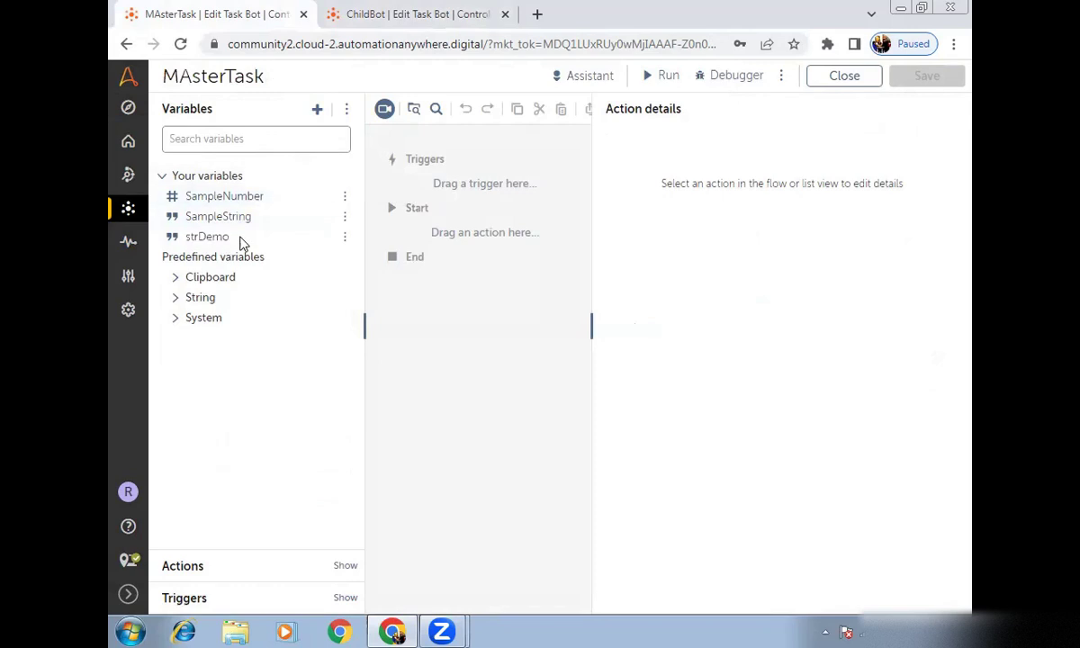
Try to copy the strDemo variable from MAsterTask into ChildBot's variables through the shared clipboard
{"action": "left_click", "coordinate": [343, 239]}
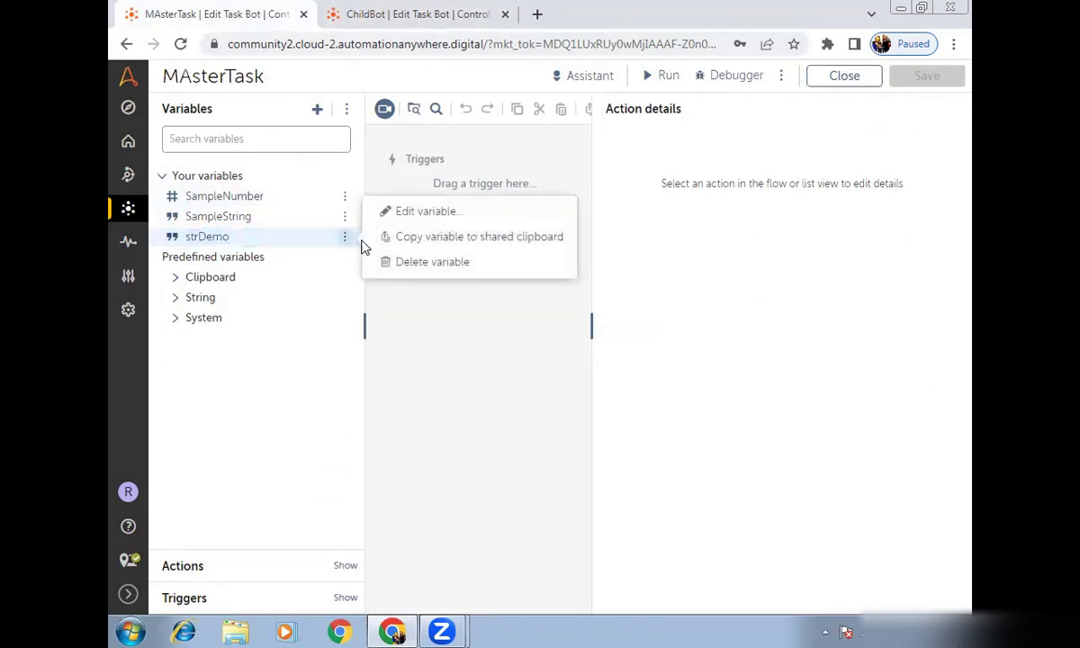
{"action": "left_click", "coordinate": [409, 241]}
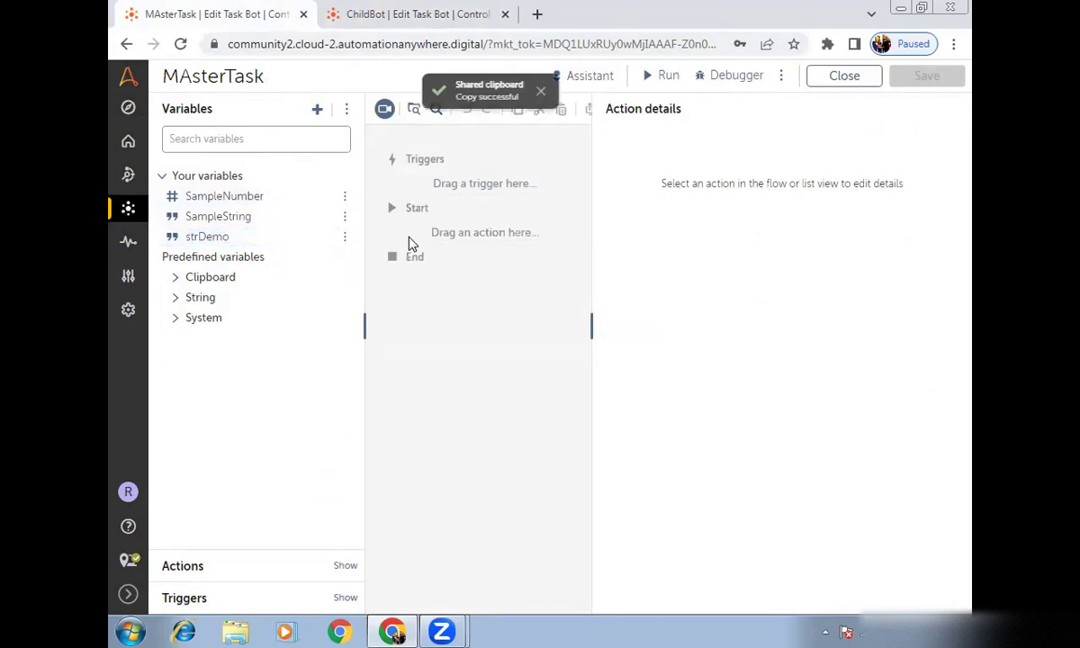
{"action": "key", "text": "ctrl+Tab"}
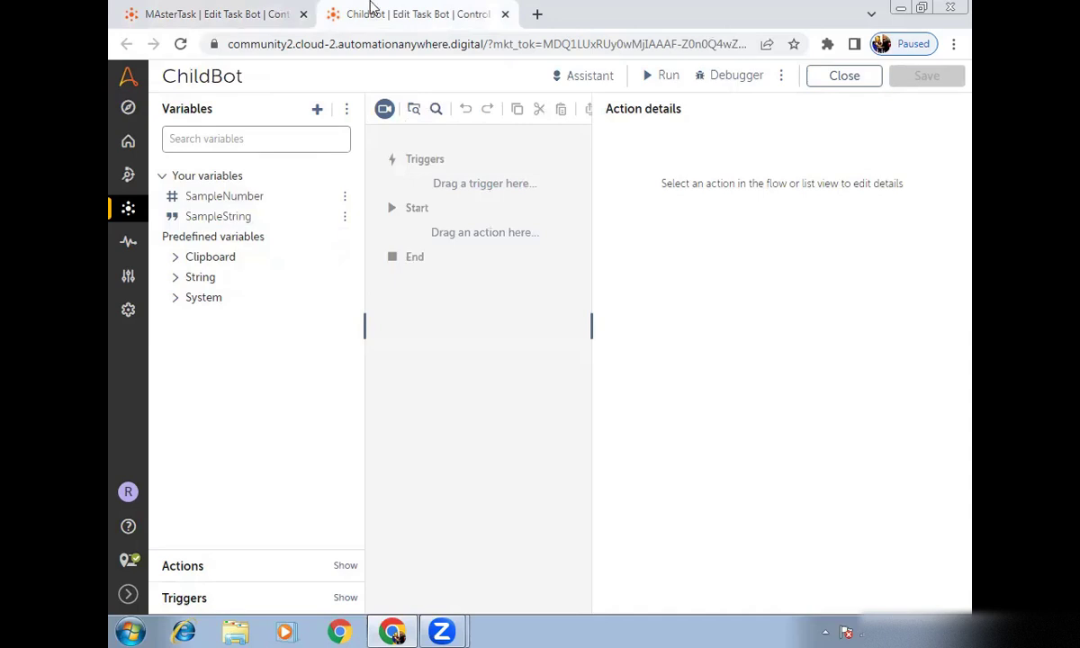
{"action": "left_click", "coordinate": [345, 109]}
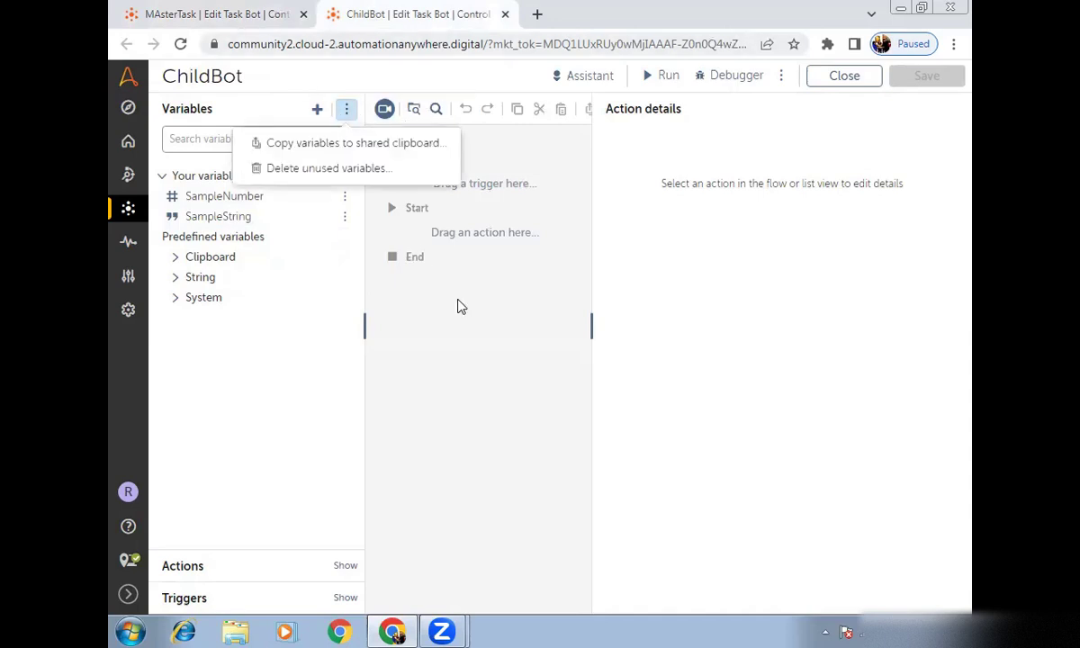
{"action": "left_click", "coordinate": [529, 184]}
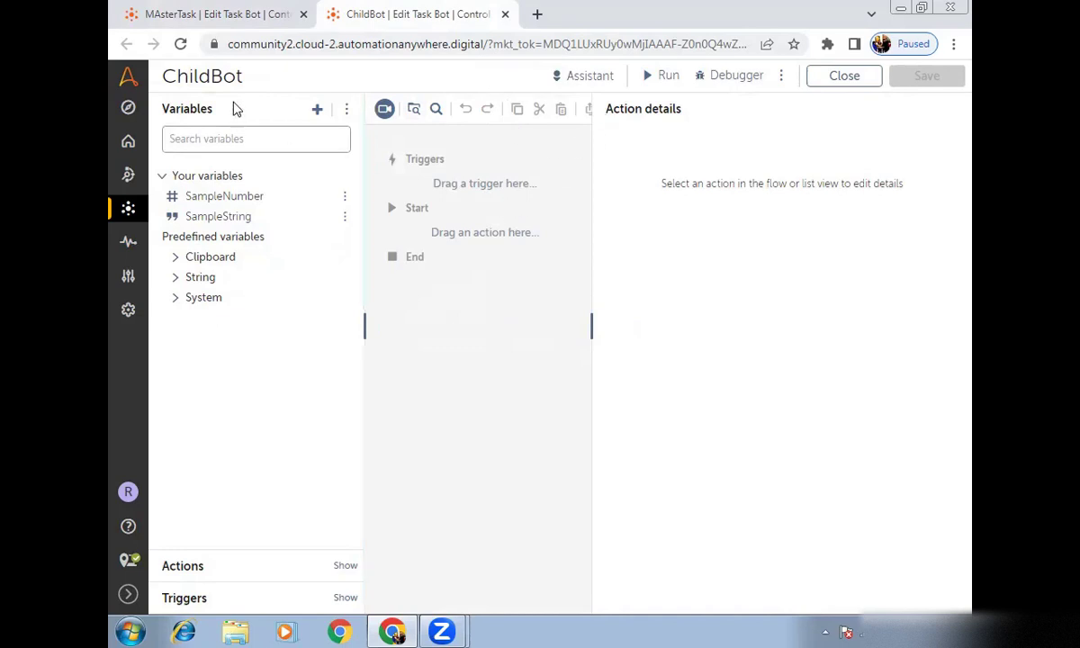
{"action": "key", "text": "ctrl+shift+Tab"}
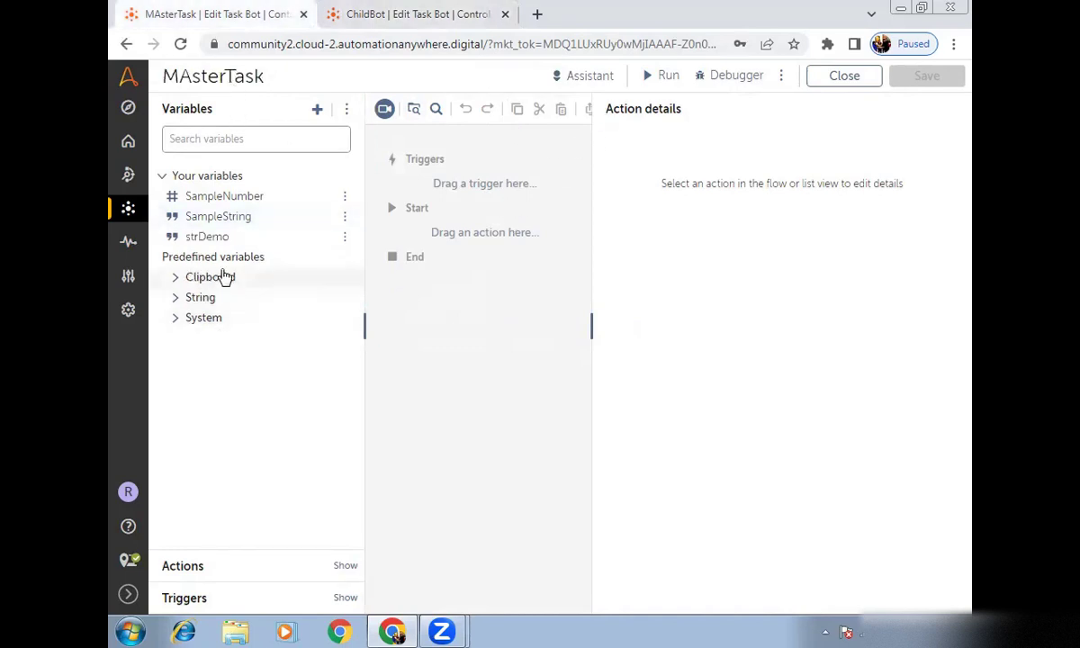
Search MAsterTask's actions for "string" and add a String Assign action between Start and End
{"action": "left_click", "coordinate": [182, 581]}
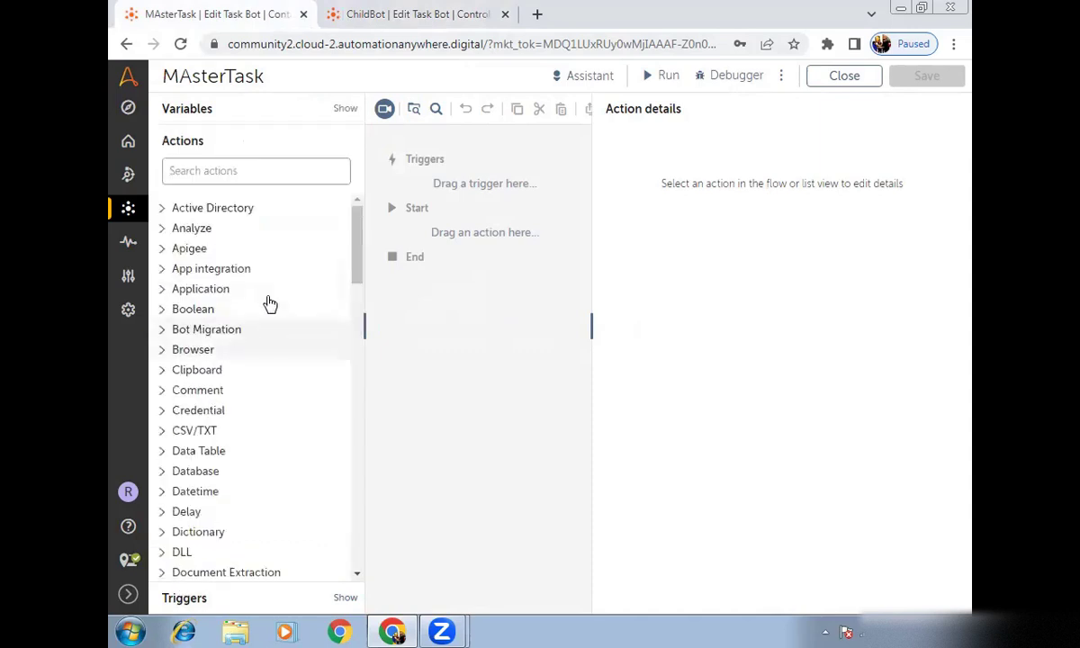
{"action": "left_click", "coordinate": [217, 174]}
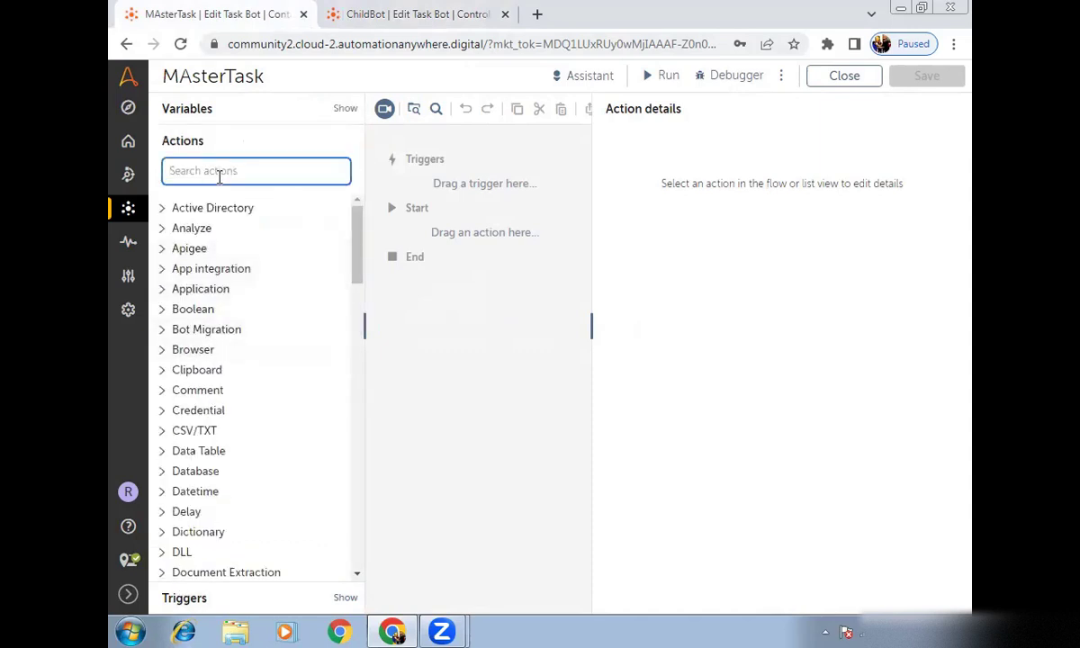
{"action": "key", "text": "ctrl+Tab"}
{"action": "key", "text": "ctrl+shift+Tab"}
{"action": "type", "text": "string"}
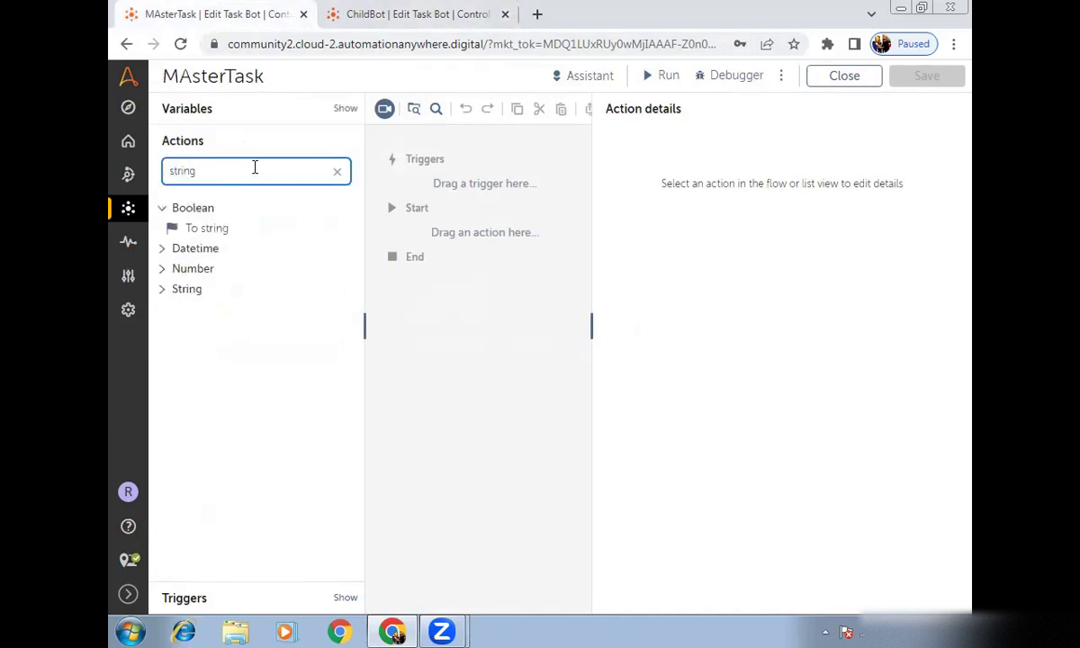
{"action": "left_click", "coordinate": [191, 289]}
{"action": "left_click_drag", "start_coordinate": [204, 315], "coordinate": [432, 234]}
Set the Assign action's source value to abc and its destination variable to strDemo, and save MAsterTask
{"action": "left_click", "coordinate": [694, 214]}
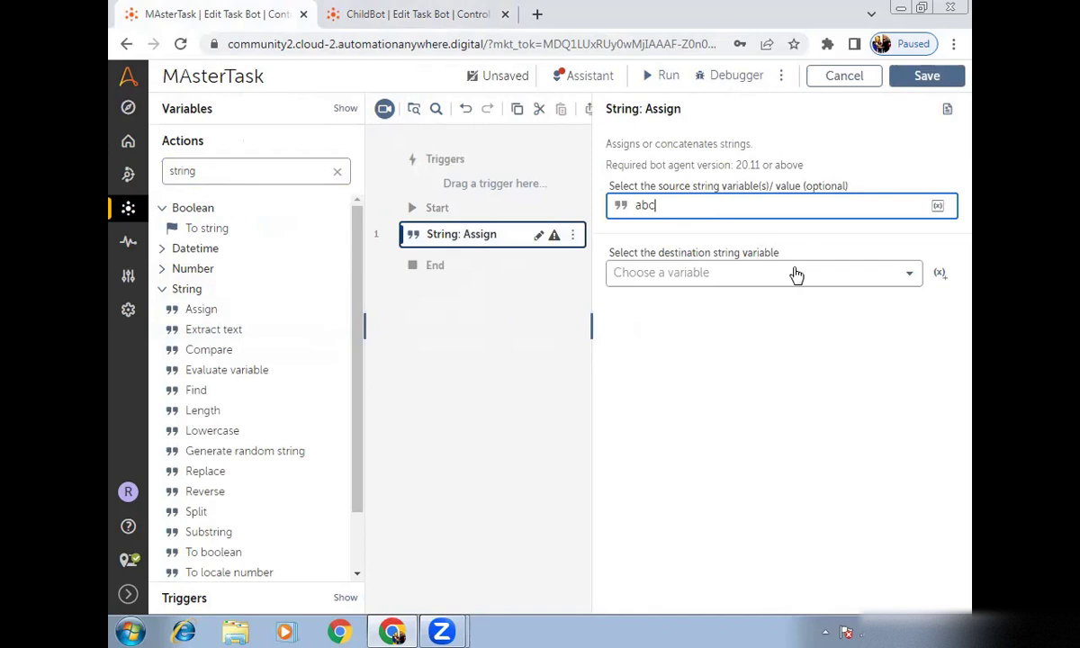
{"action": "left_click", "coordinate": [747, 269]}
{"action": "left_click", "coordinate": [733, 360]}
{"action": "left_click", "coordinate": [925, 77]}
Copy the Assign action to the shared clipboard, paste it into ChildBot, and check the pasted action and strDemo variable
{"action": "left_click", "coordinate": [486, 243]}
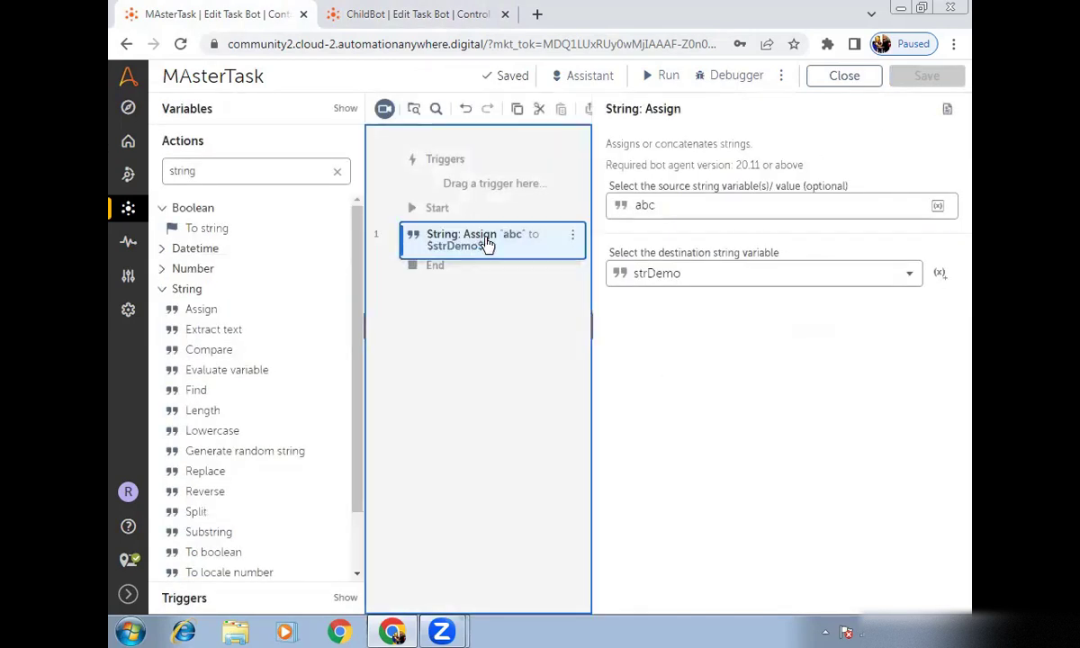
{"action": "left_click", "coordinate": [591, 325]}
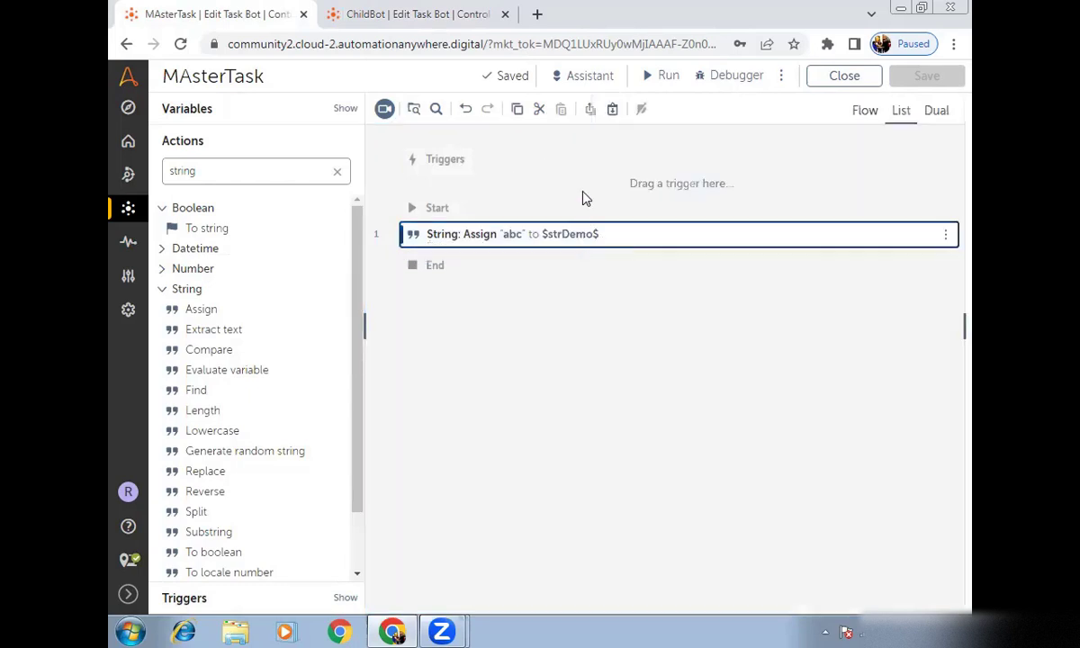
{"action": "left_click", "coordinate": [591, 112]}
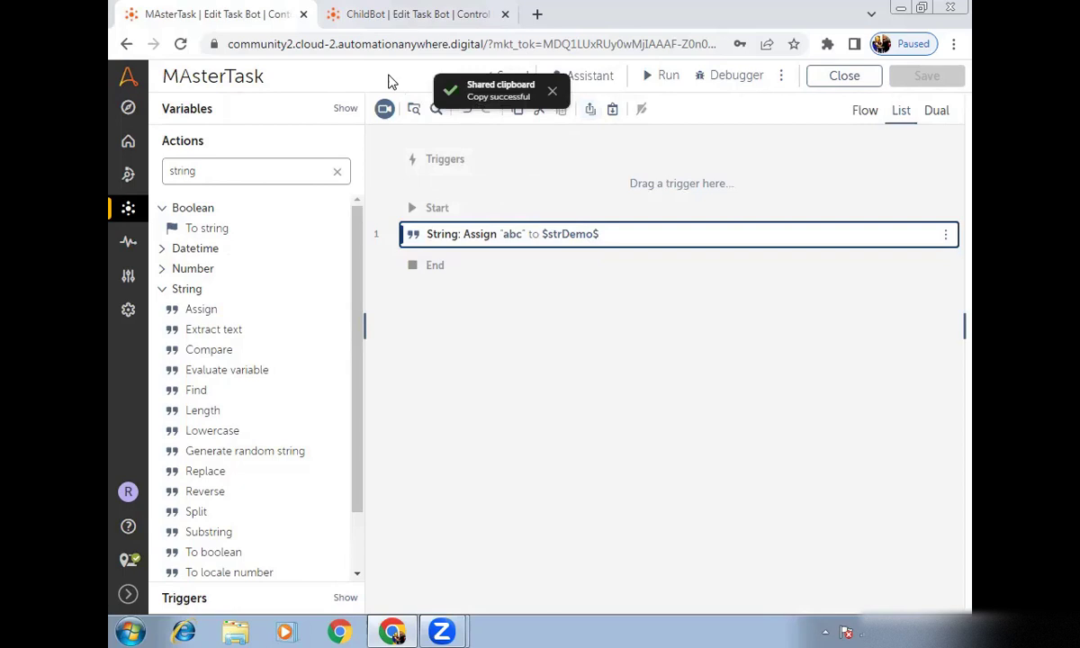
{"action": "key", "text": "ctrl+Tab"}
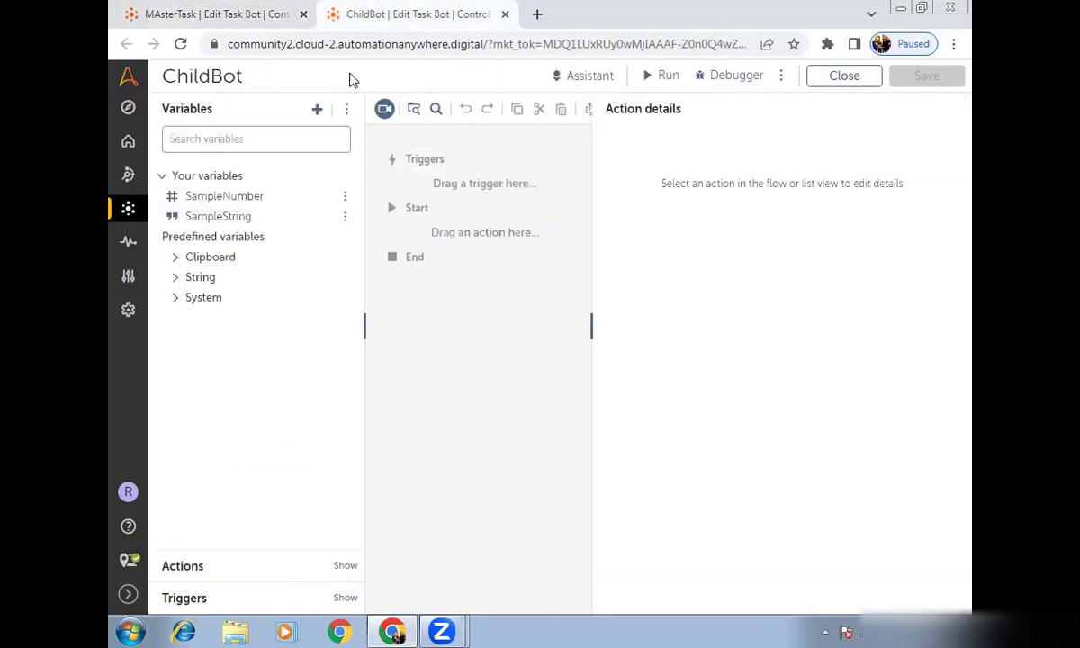
{"action": "left_click", "coordinate": [591, 325]}
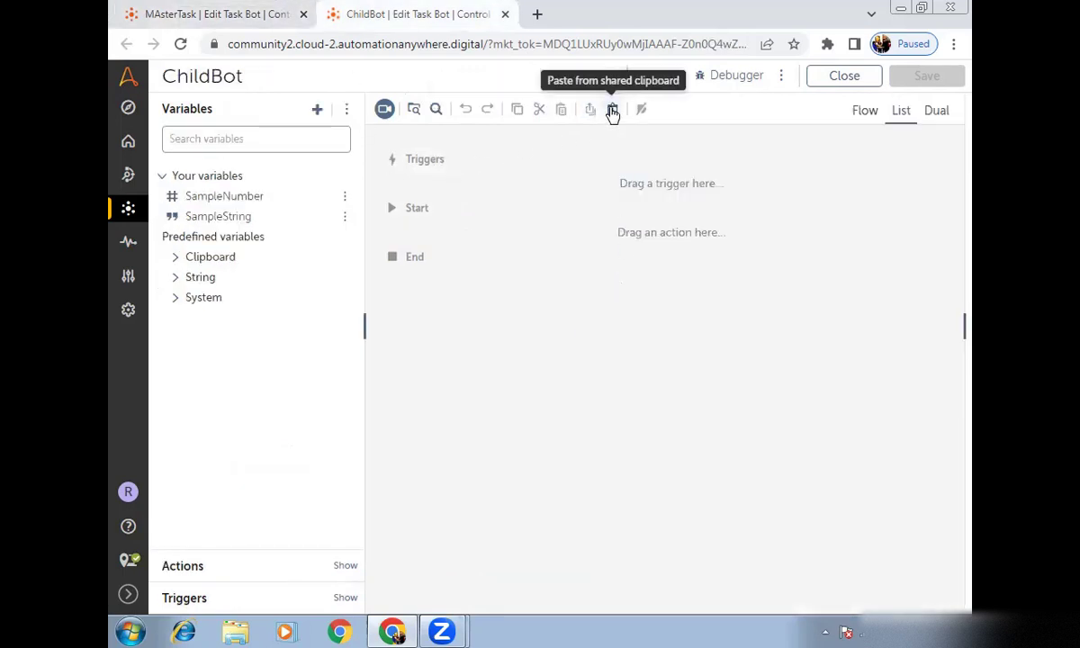
{"action": "left_click", "coordinate": [612, 110]}
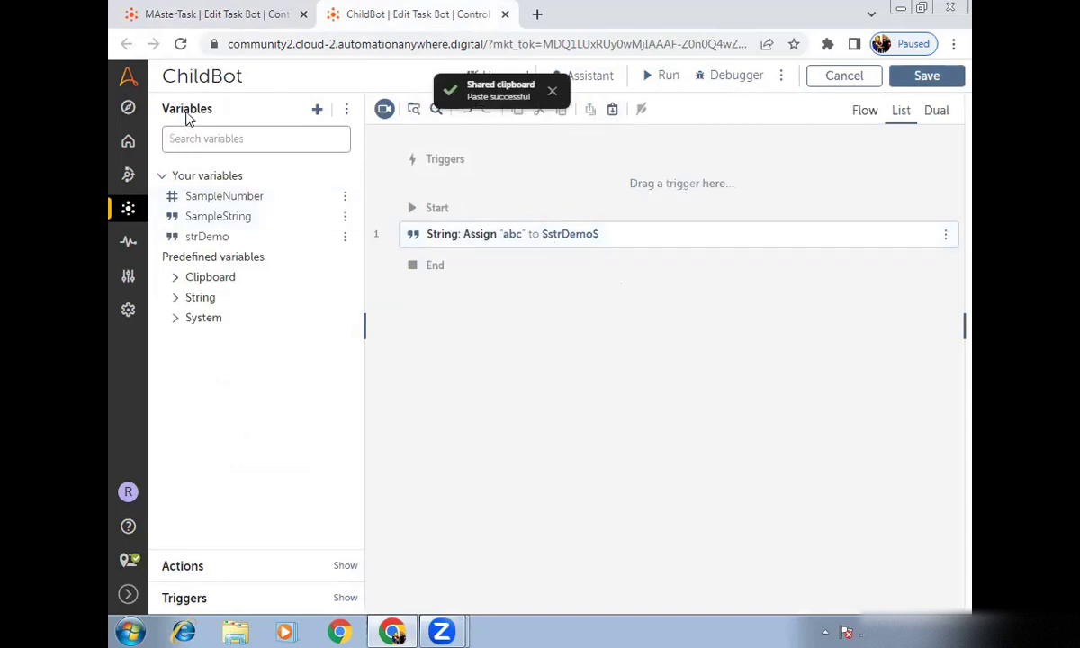
{"action": "mouse_move", "coordinate": [236, 245]}
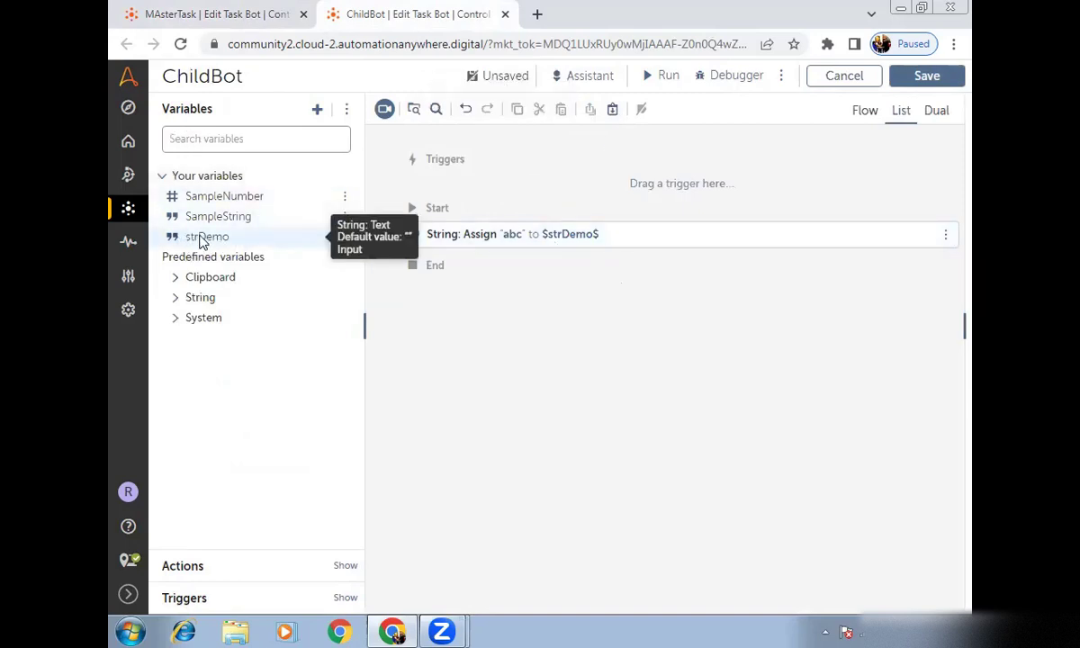
{"action": "left_click", "coordinate": [501, 250]}
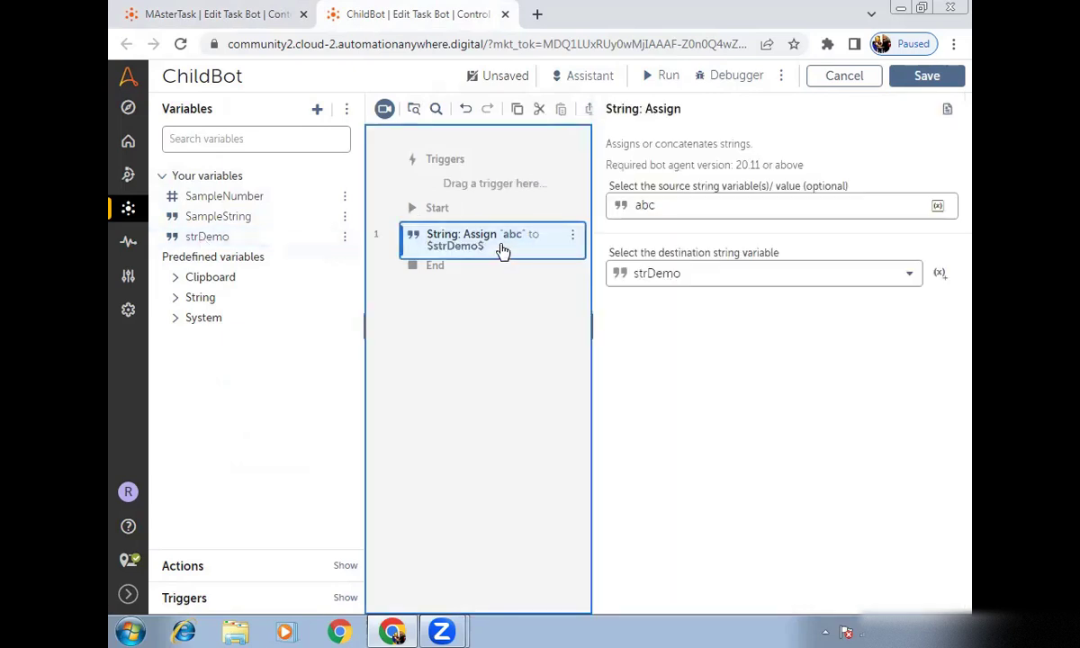
Delete the String Assign action from MAsterTask and show its variables
{"action": "left_click", "coordinate": [216, 14]}
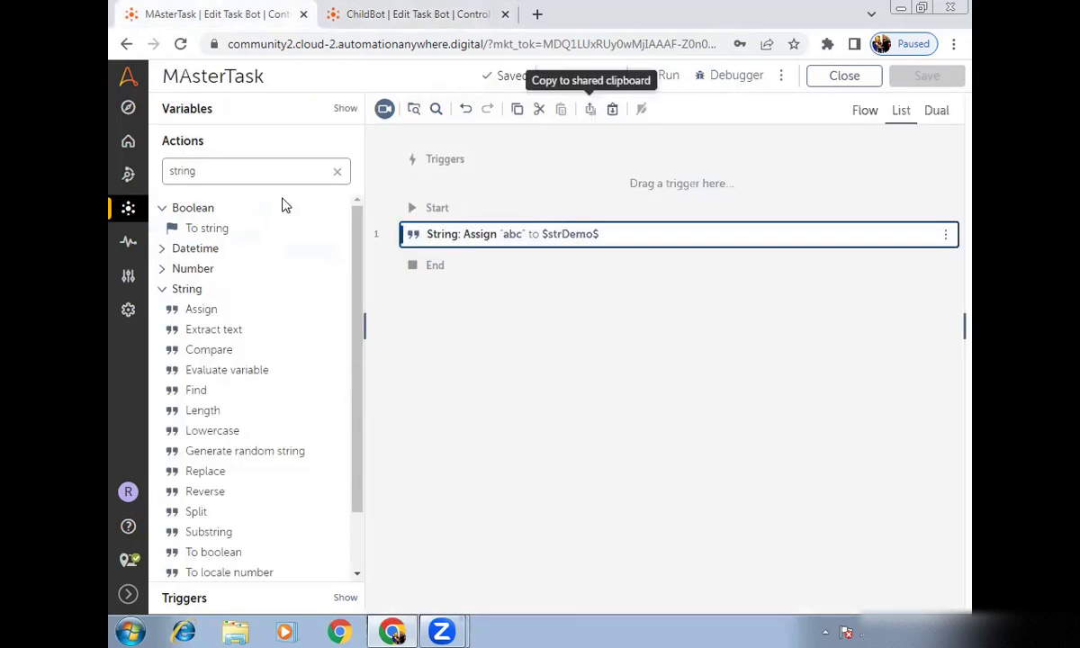
{"action": "left_click", "coordinate": [543, 244]}
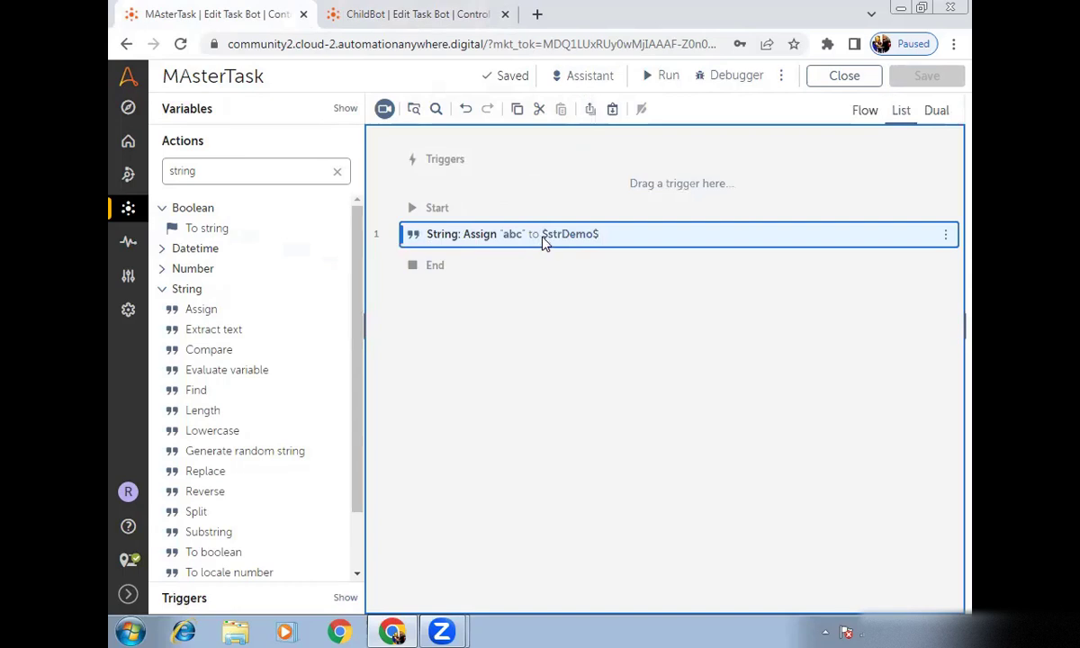
{"action": "key", "text": "Delete"}
{"action": "left_click", "coordinate": [260, 117]}
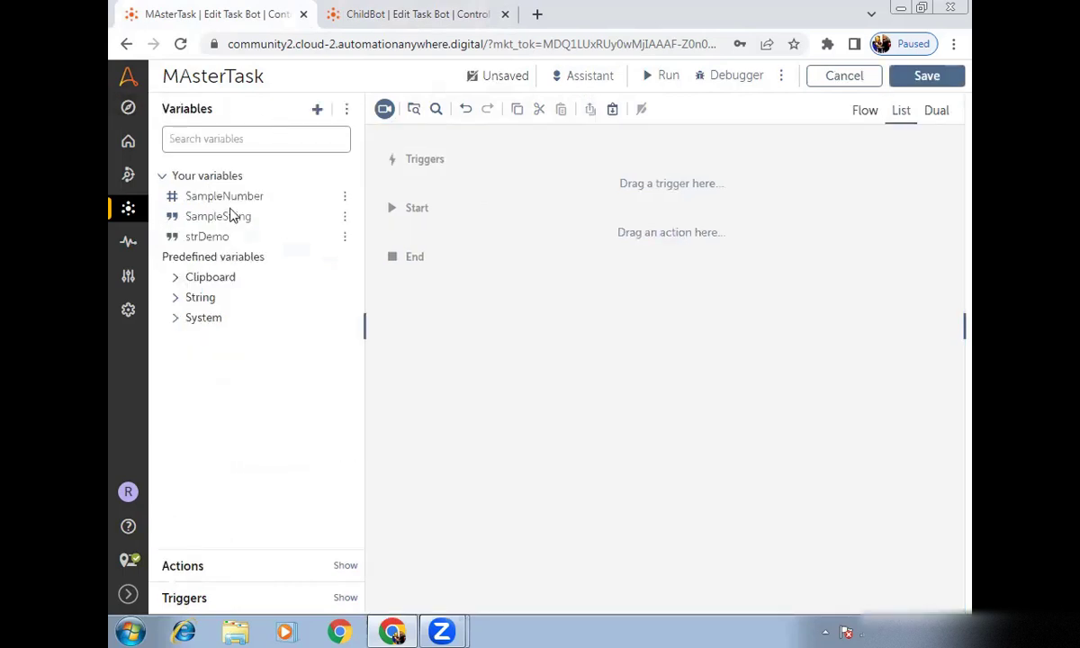
Set the source value of ChildBot's String Assign action to "Automation Anywhere 360" and save the bot
{"action": "left_click", "coordinate": [365, 9]}
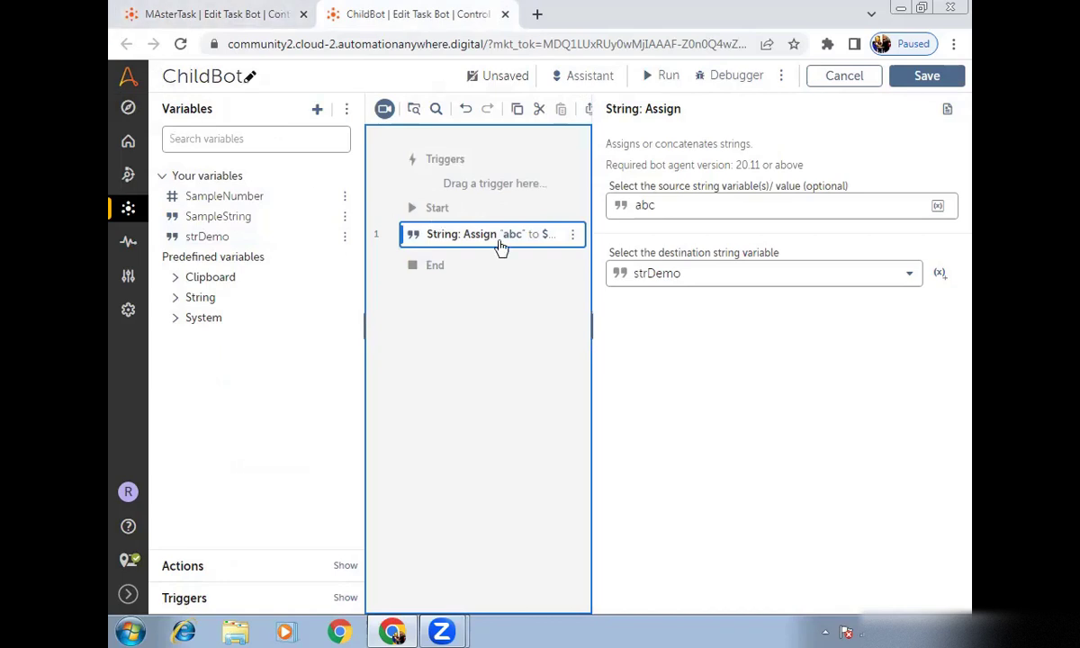
{"action": "double_click", "coordinate": [679, 205]}
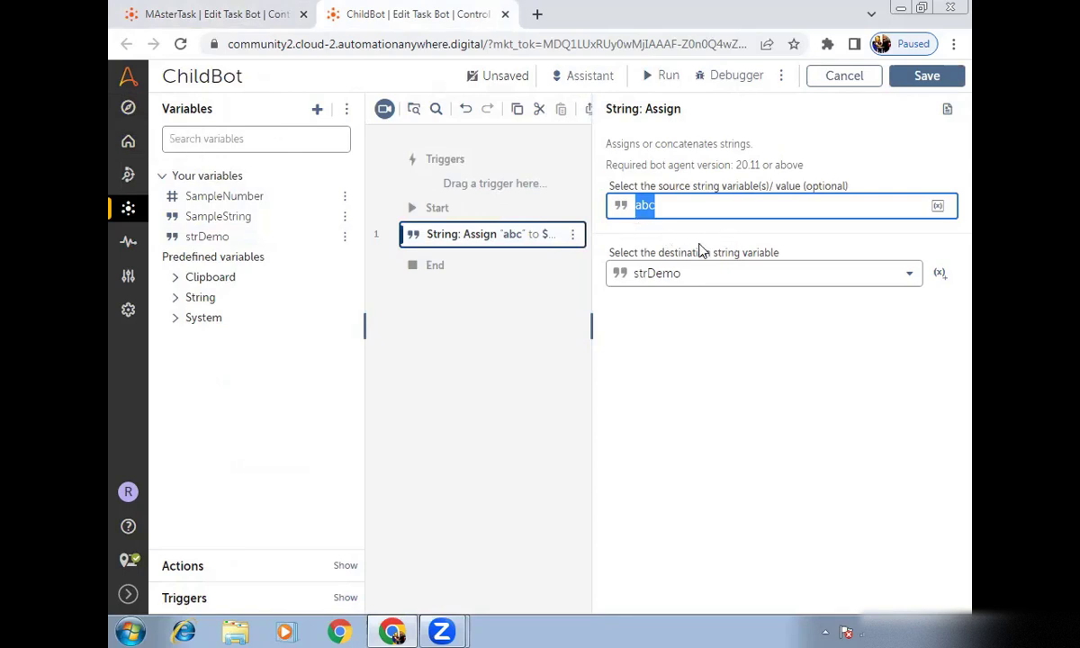
{"action": "type", "text": "Automation Anywhere 360"}
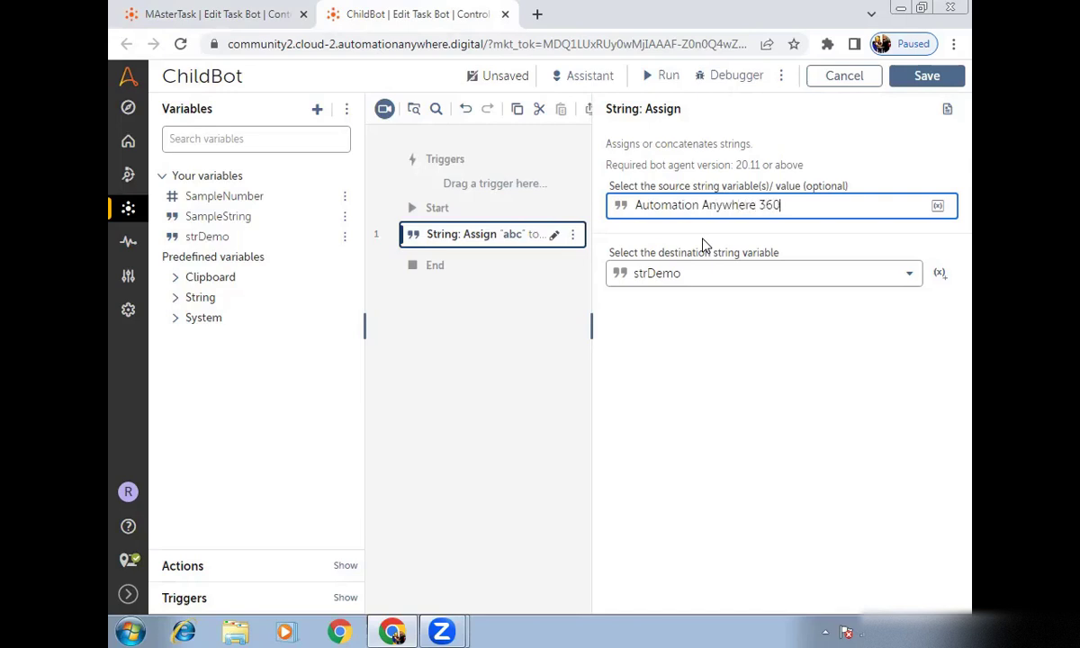
{"action": "left_click", "coordinate": [936, 81]}
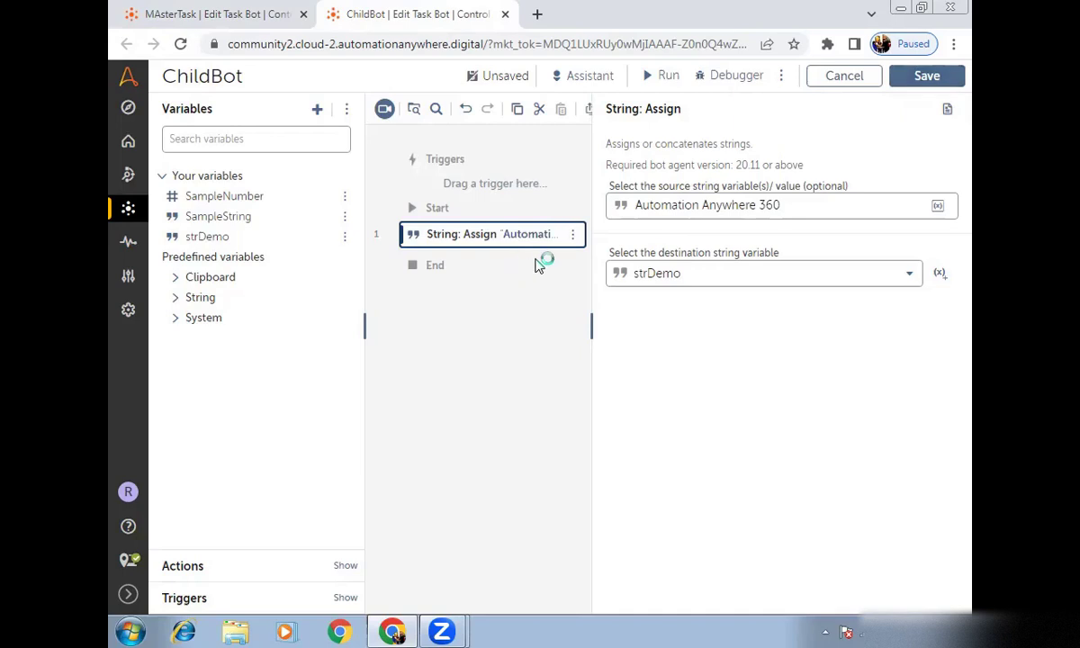
Turn off Use as input for ChildBot's strDemo variable, save the bot, and return to MAsterTask
{"action": "left_click", "coordinate": [200, 237]}
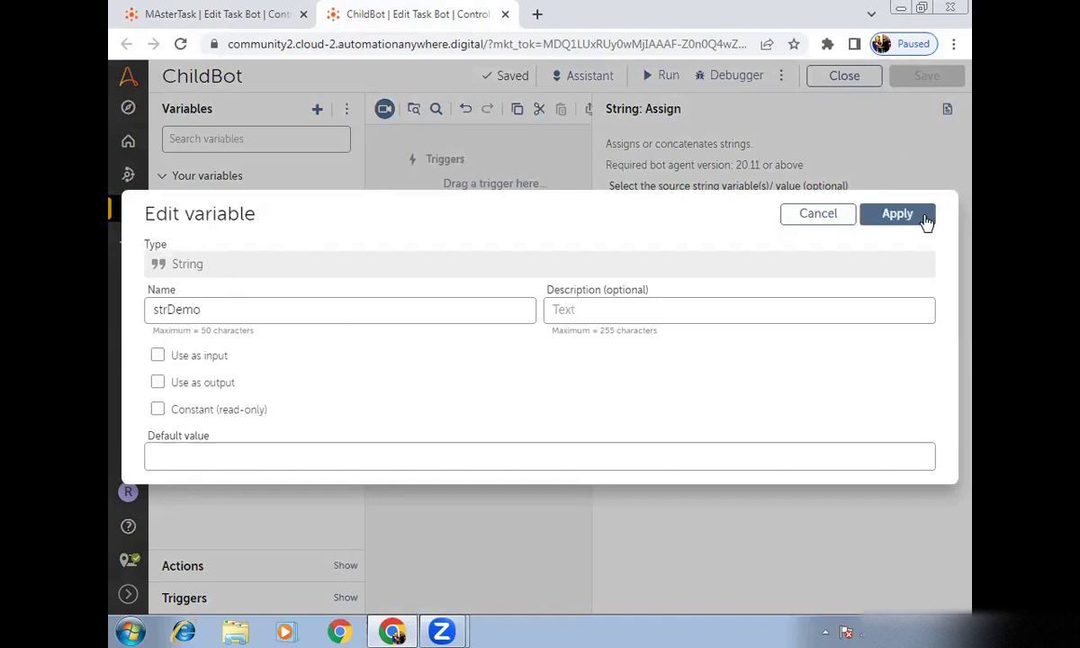
{"action": "left_click", "coordinate": [926, 222]}
{"action": "left_click", "coordinate": [575, 380]}
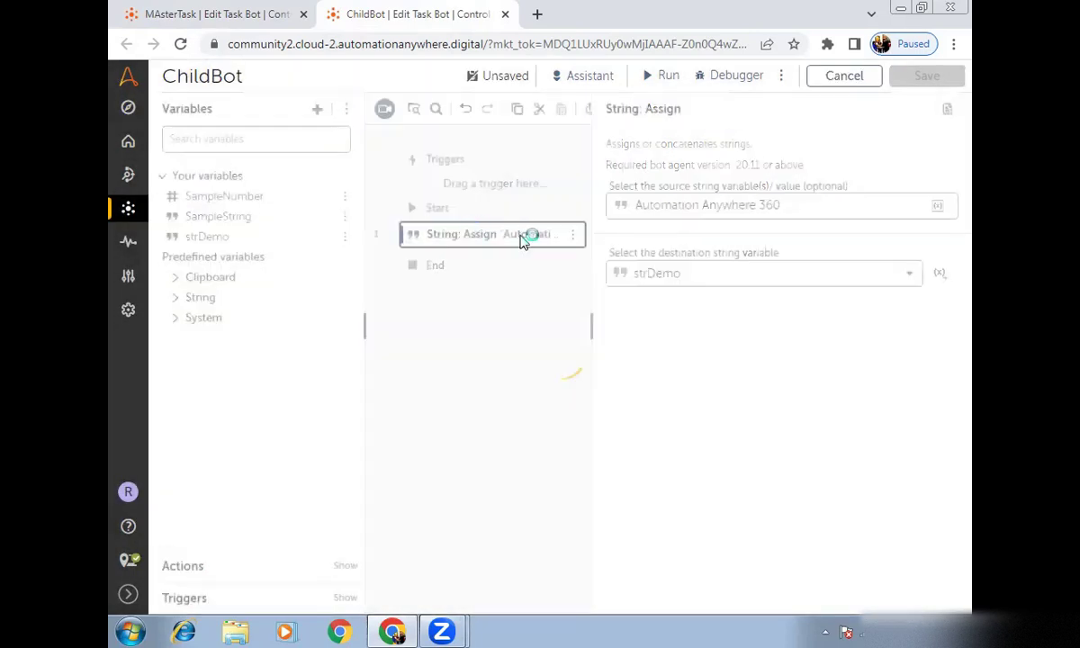
{"action": "key", "text": "ctrl+shift+Tab"}
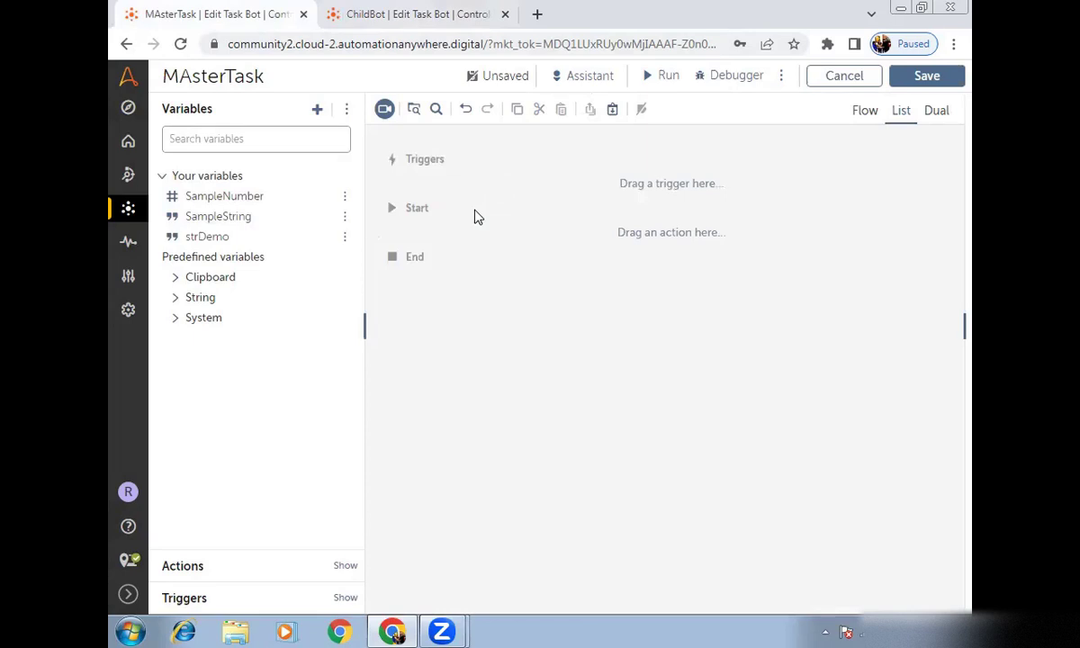
Turn on Use as output for ChildBot's strDemo variable and apply the change
{"action": "key", "text": "ctrl+Tab"}
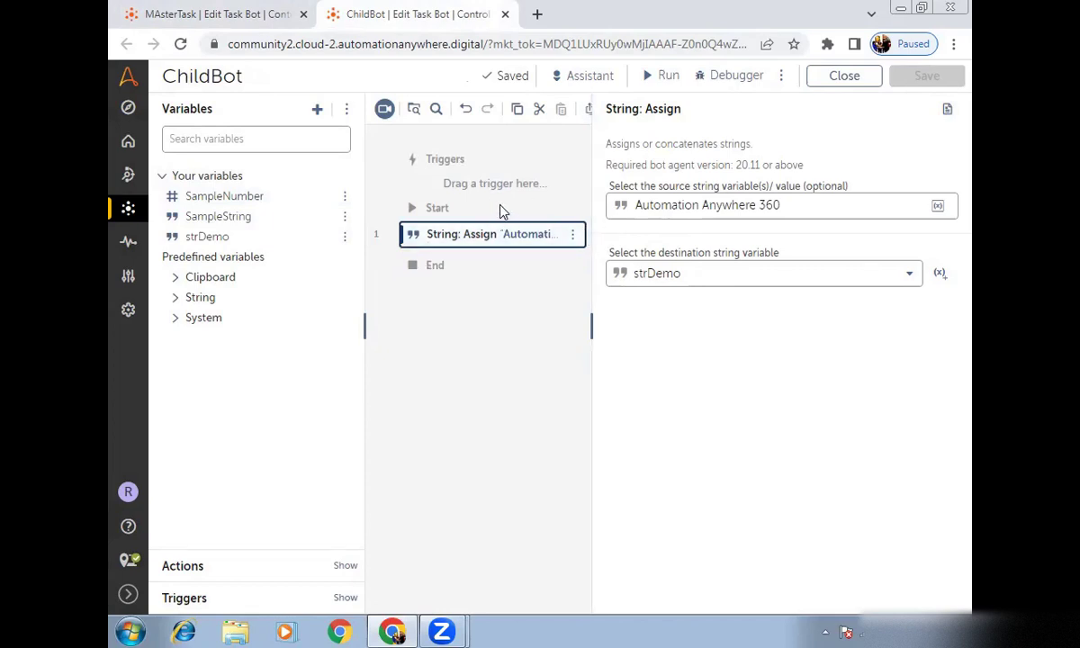
{"action": "left_click", "coordinate": [239, 242]}
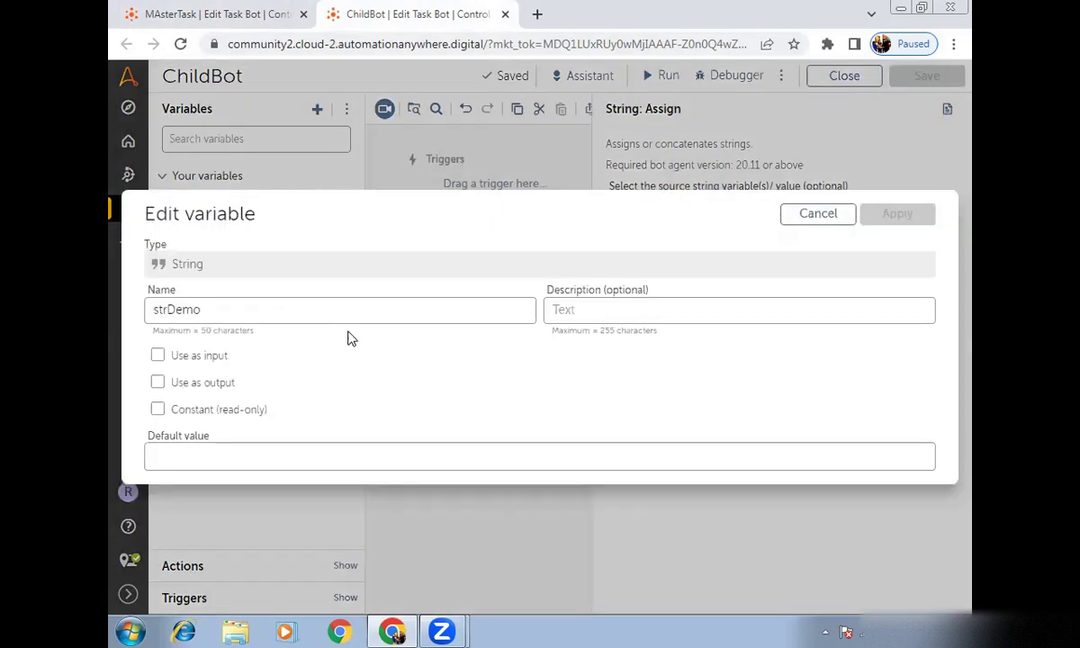
{"action": "left_click", "coordinate": [217, 387]}
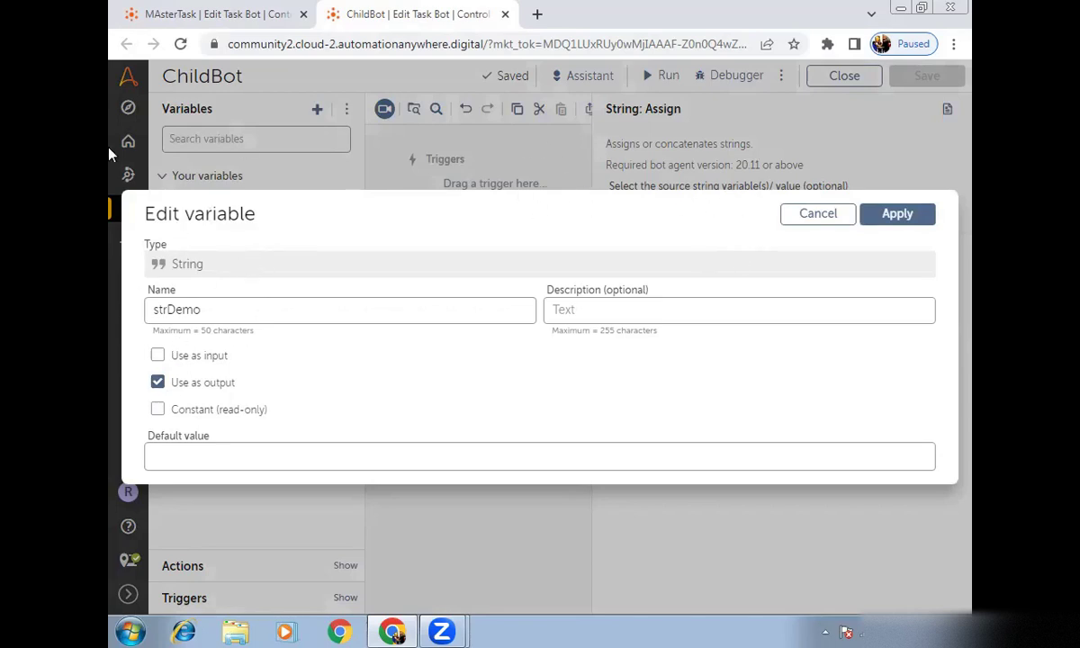
{"action": "left_click", "coordinate": [905, 221]}
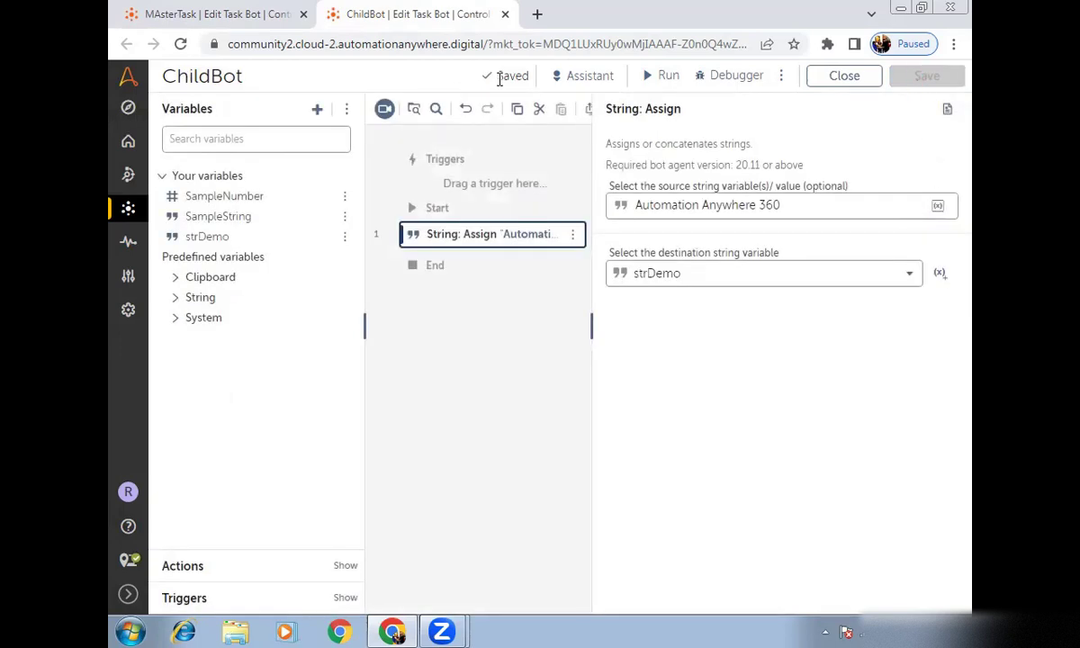
Save MAsterTask, find the Task Bot actions by searching for "task", and add a Task Bot: Run action after Start
{"action": "left_click", "coordinate": [139, 10]}
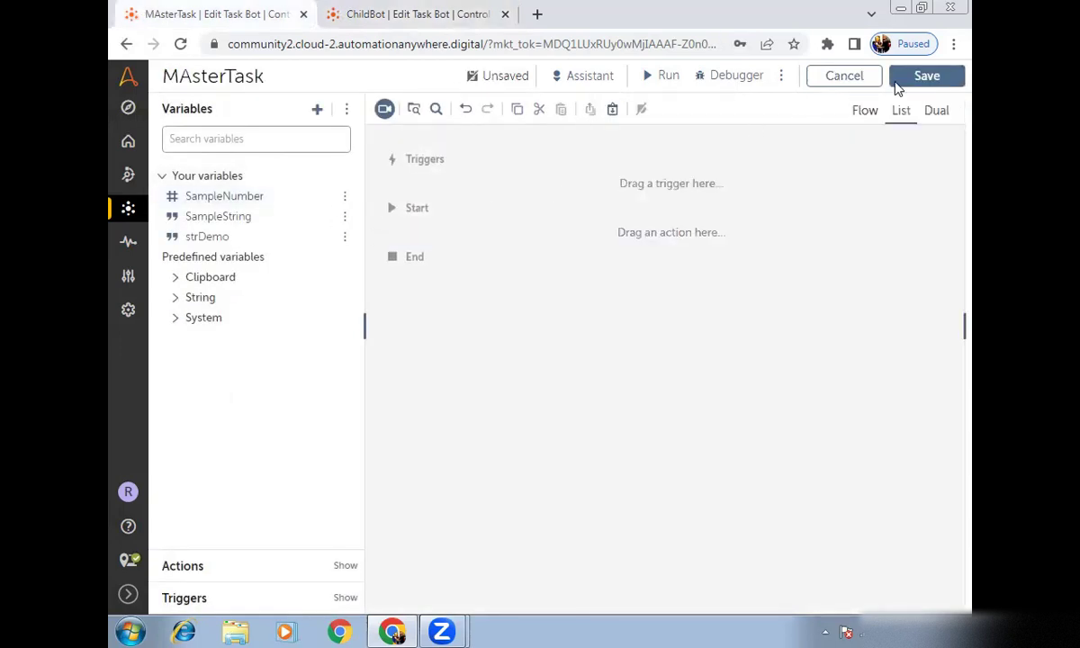
{"action": "key", "text": "ctrl+s"}
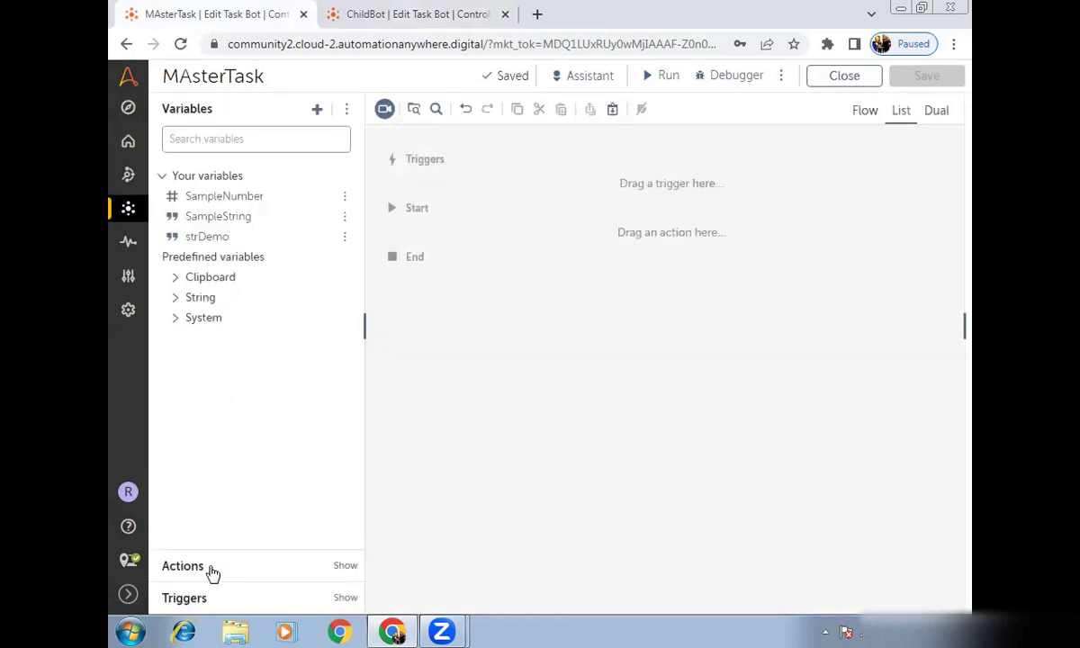
{"action": "left_click", "coordinate": [210, 573]}
{"action": "left_click", "coordinate": [216, 171]}
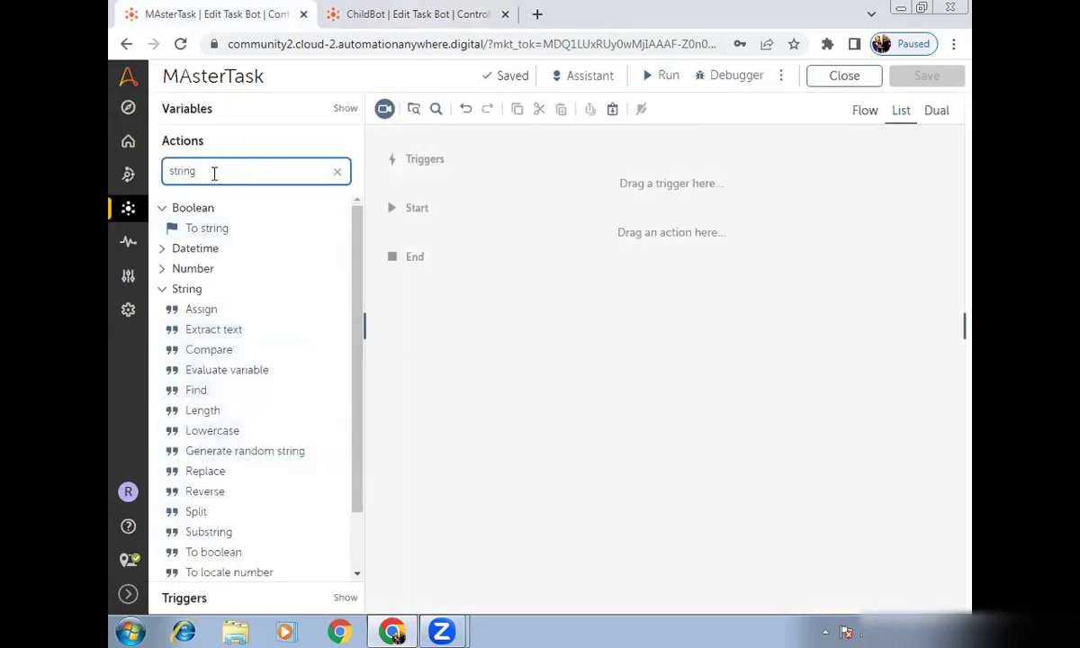
{"action": "key", "text": "BackSpace"}
{"action": "key", "text": "BackSpace"}
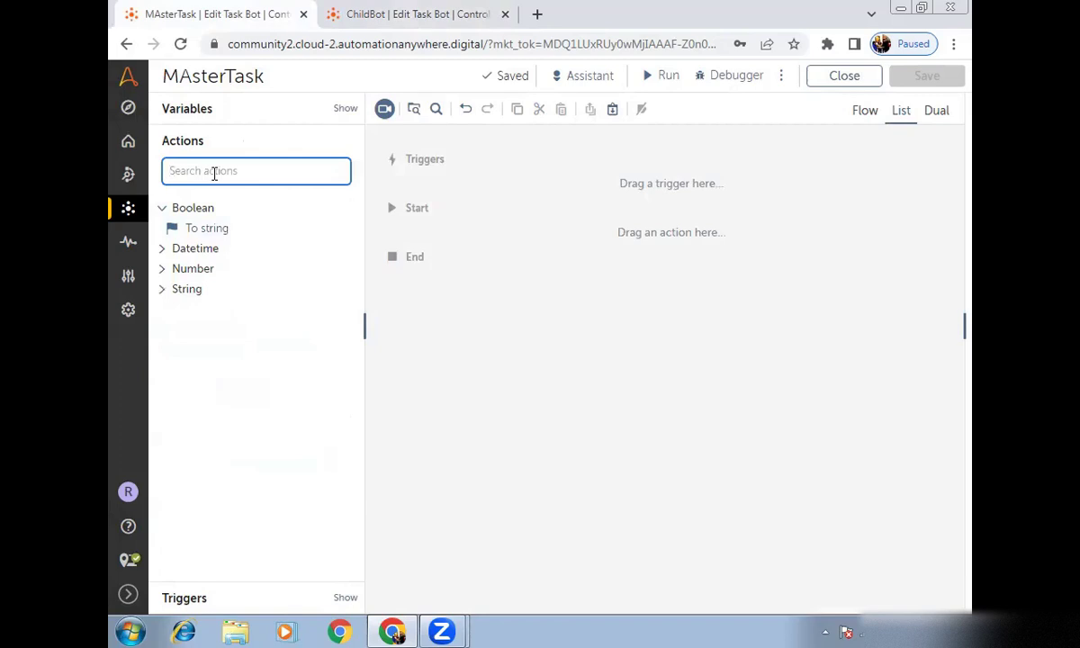
{"action": "type", "text": "task"}
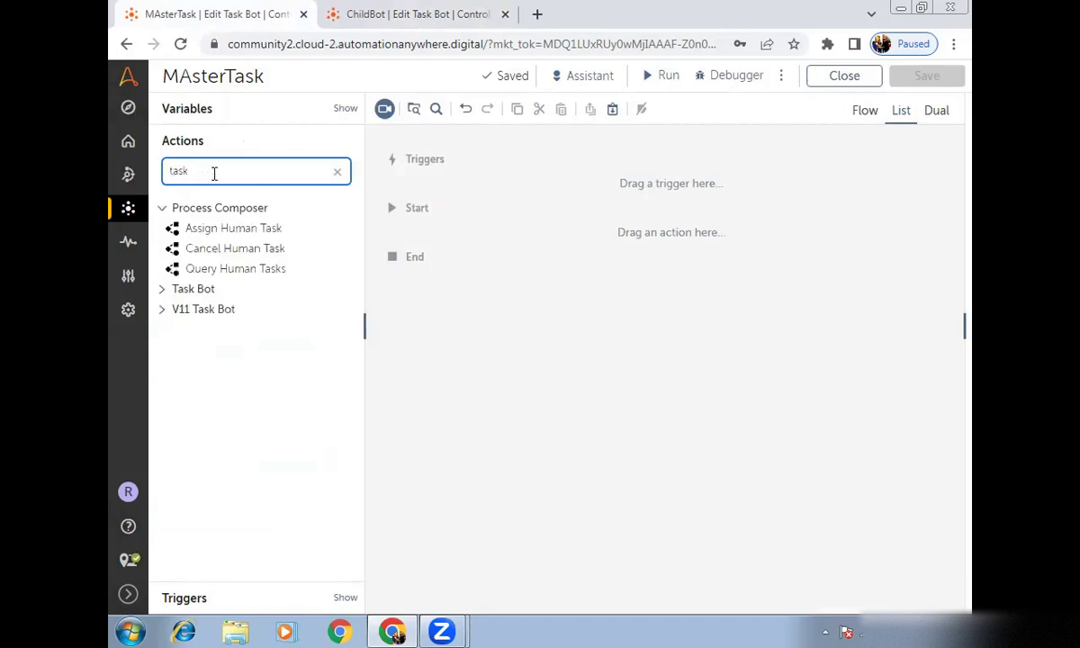
{"action": "left_click", "coordinate": [244, 293]}
{"action": "left_click_drag", "start_coordinate": [206, 330], "coordinate": [426, 236]}
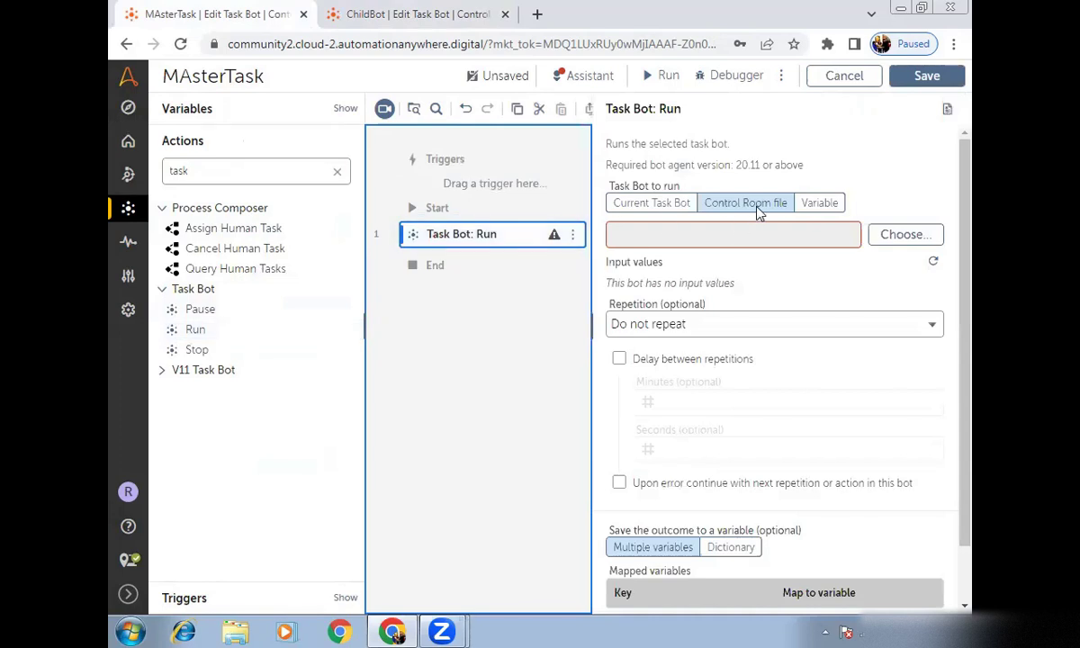
Choose ChildBot from the Variables folder as the Control Room file for the Task Bot: Run action
{"action": "left_click", "coordinate": [903, 235]}
{"action": "left_click", "coordinate": [798, 168]}
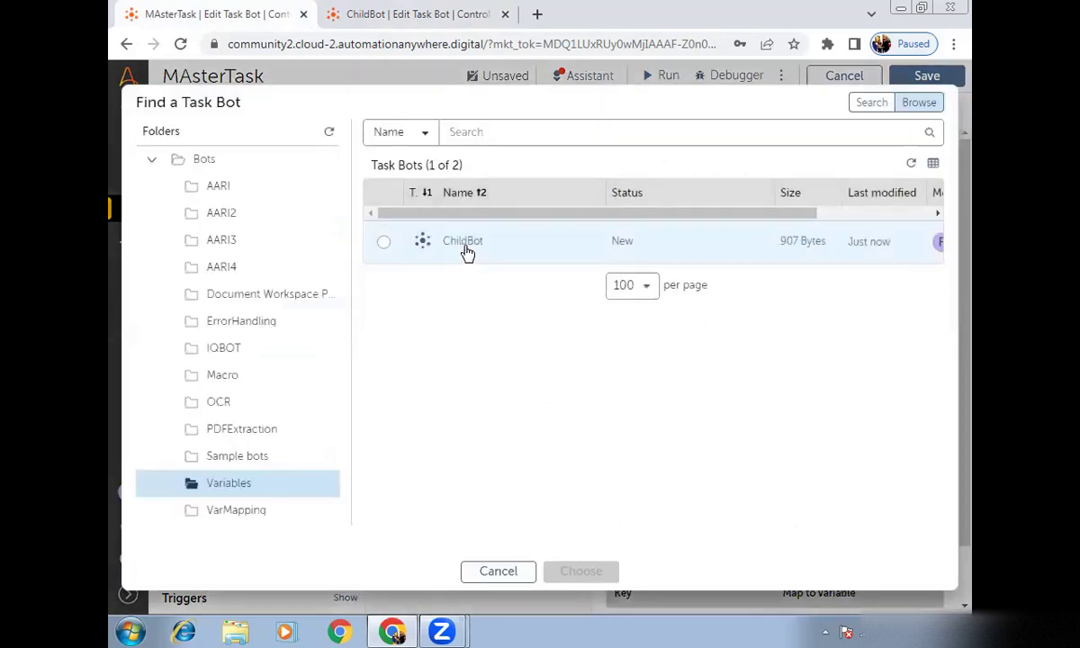
{"action": "left_click", "coordinate": [466, 250]}
{"action": "left_click", "coordinate": [582, 573]}
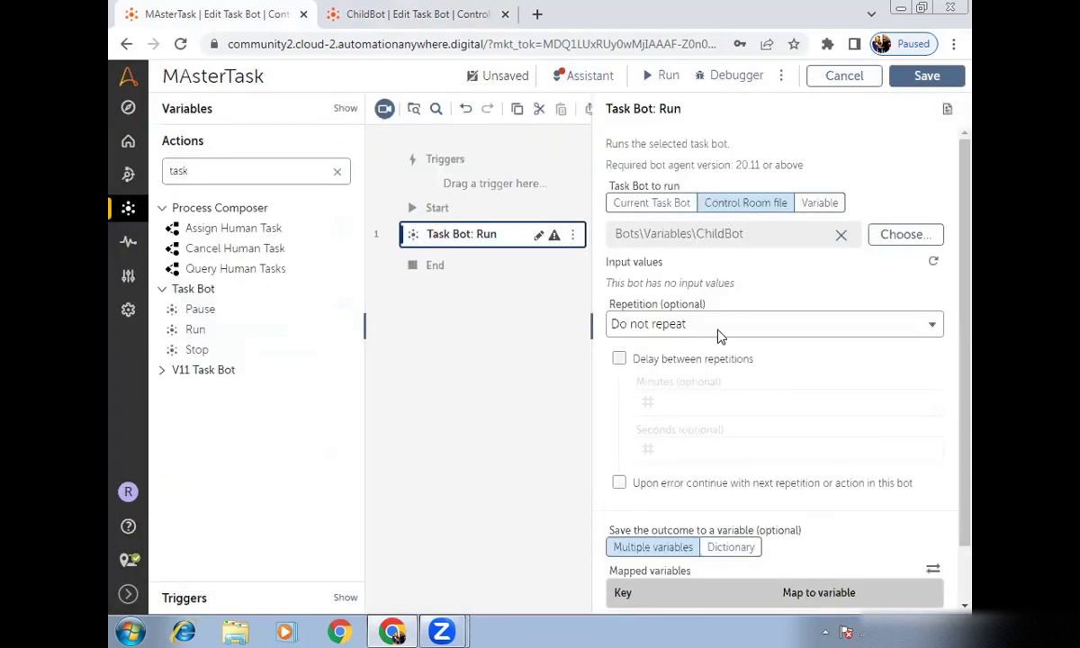
Refresh the Run action's input values and quick map ChildBot's strDemo output to MAsterTask's strDemo variable
{"action": "left_click", "coordinate": [934, 265]}
{"action": "left_click", "coordinate": [934, 265]}
{"action": "scroll", "coordinate": [961, 292], "scroll_direction": "down", "scroll_amount": 2}
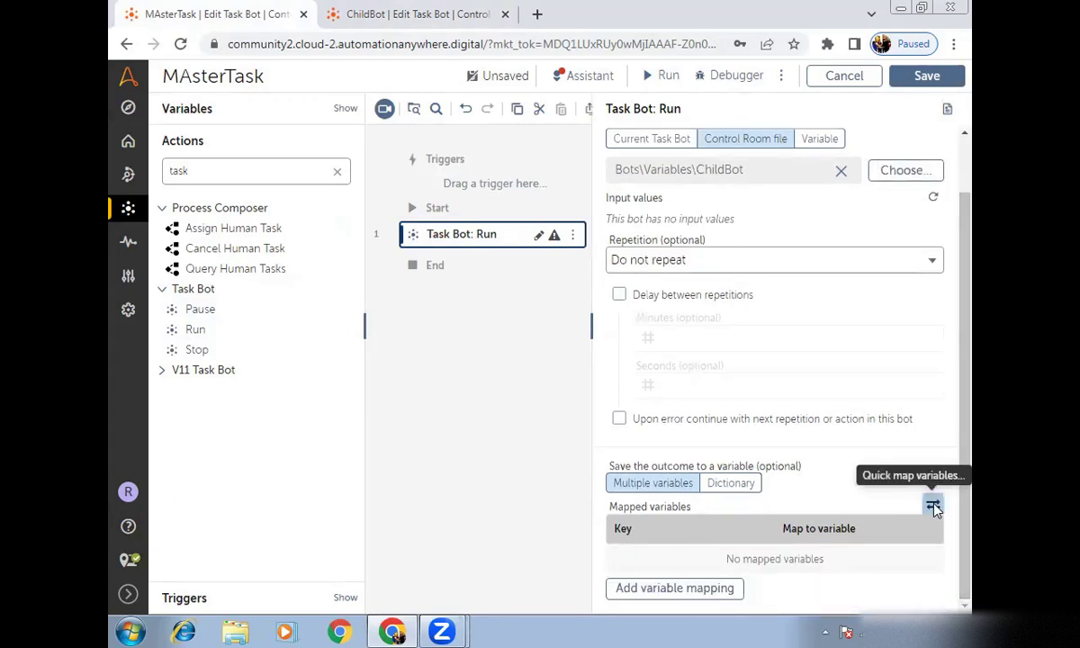
{"action": "left_click", "coordinate": [932, 507]}
{"action": "left_click", "coordinate": [669, 427]}
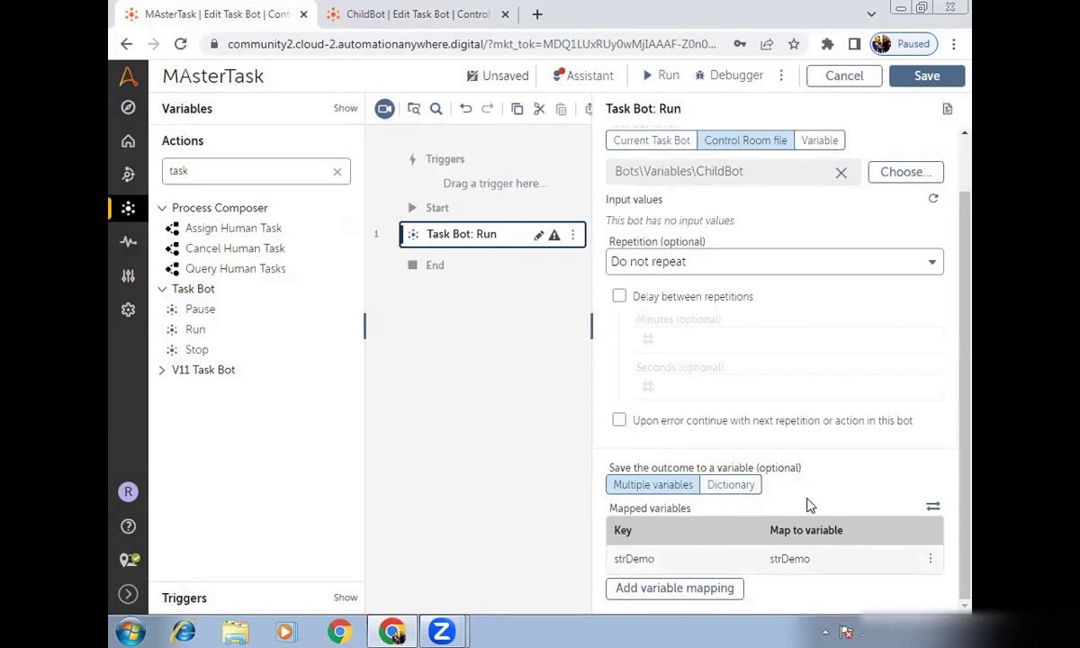
Compare ChildBot's strDemo variable with the mapping in MAsterTask, and save MAsterTask
{"action": "left_click", "coordinate": [399, 9]}
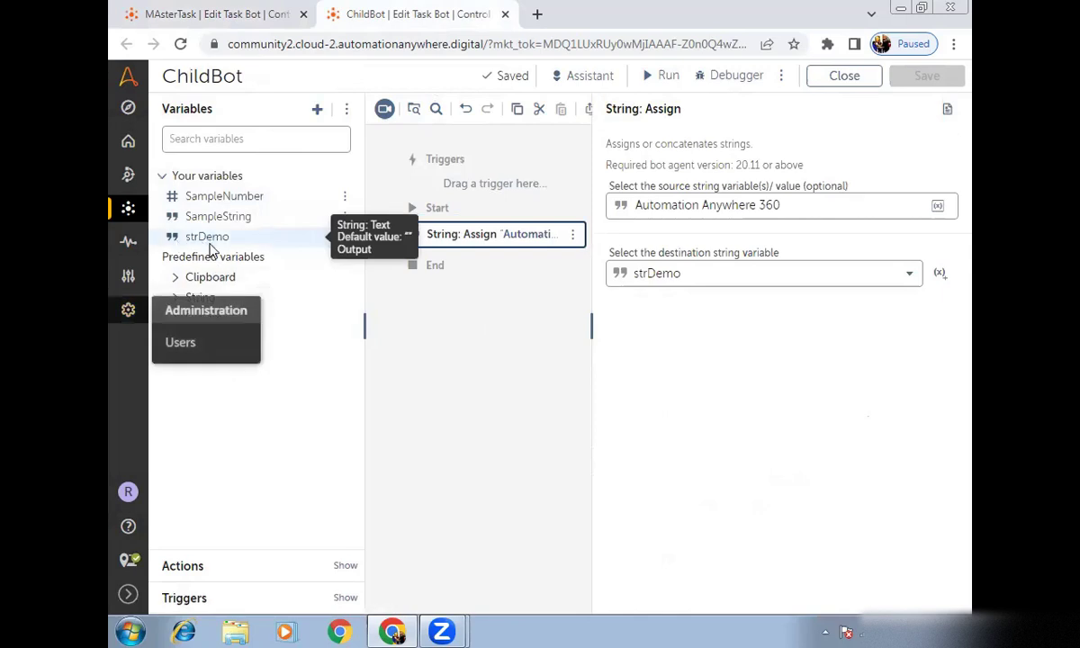
{"action": "left_click", "coordinate": [200, 9]}
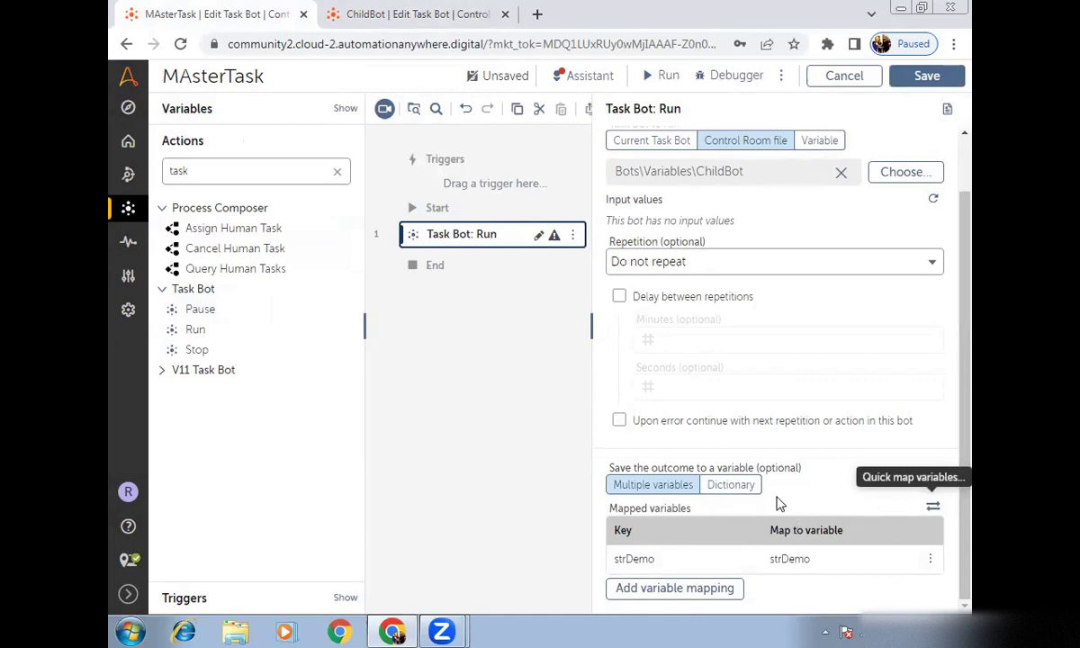
{"action": "left_click", "coordinate": [378, 13]}
{"action": "left_click", "coordinate": [221, 14]}
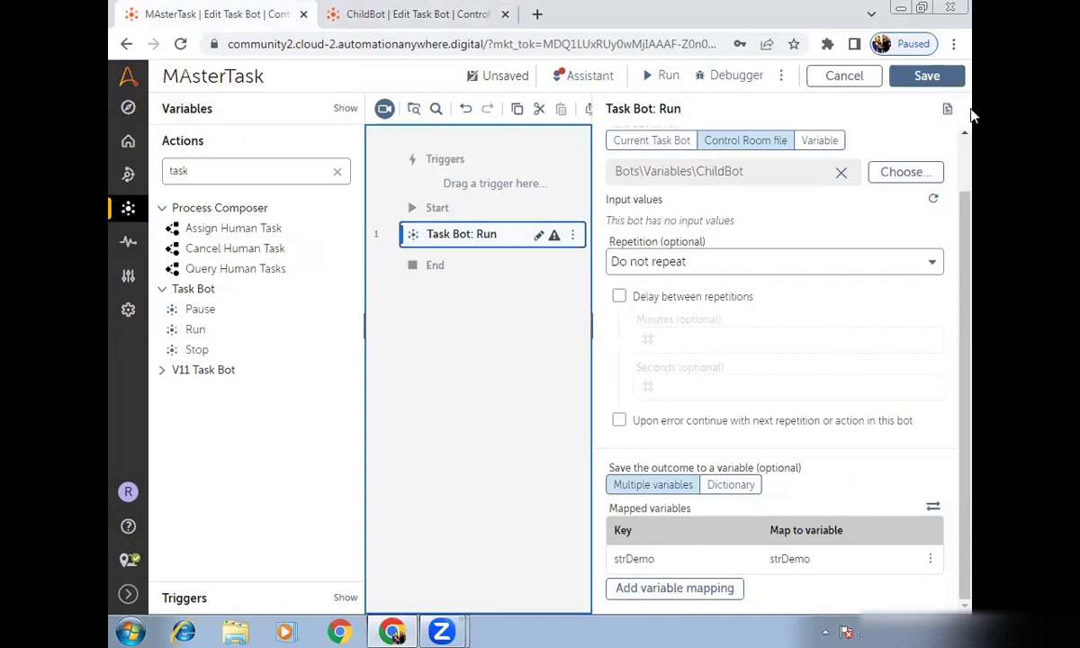
{"action": "left_click", "coordinate": [927, 77]}
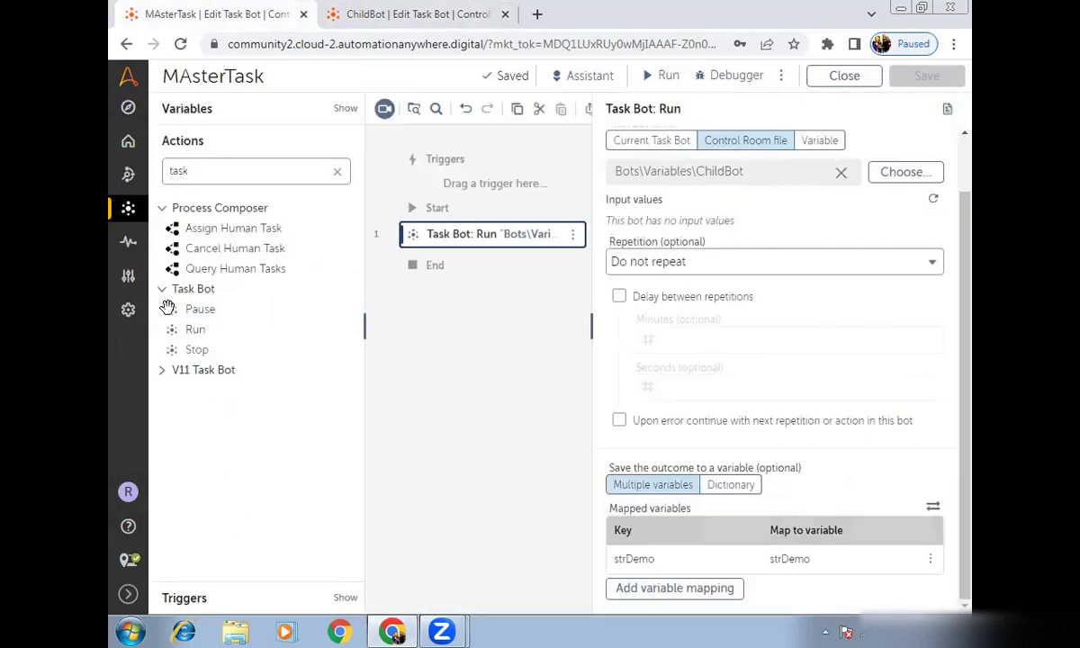
Turn off Use as input for MAsterTask's strDemo variable, apply the change, and save the bot
{"action": "left_click", "coordinate": [206, 121]}
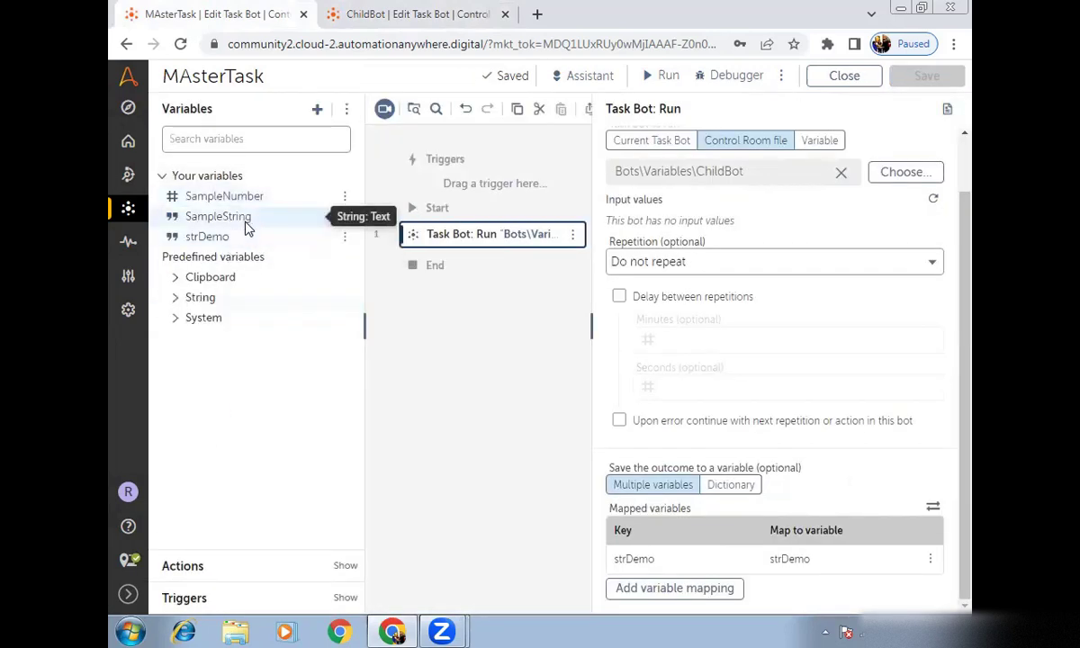
{"action": "left_click", "coordinate": [233, 241]}
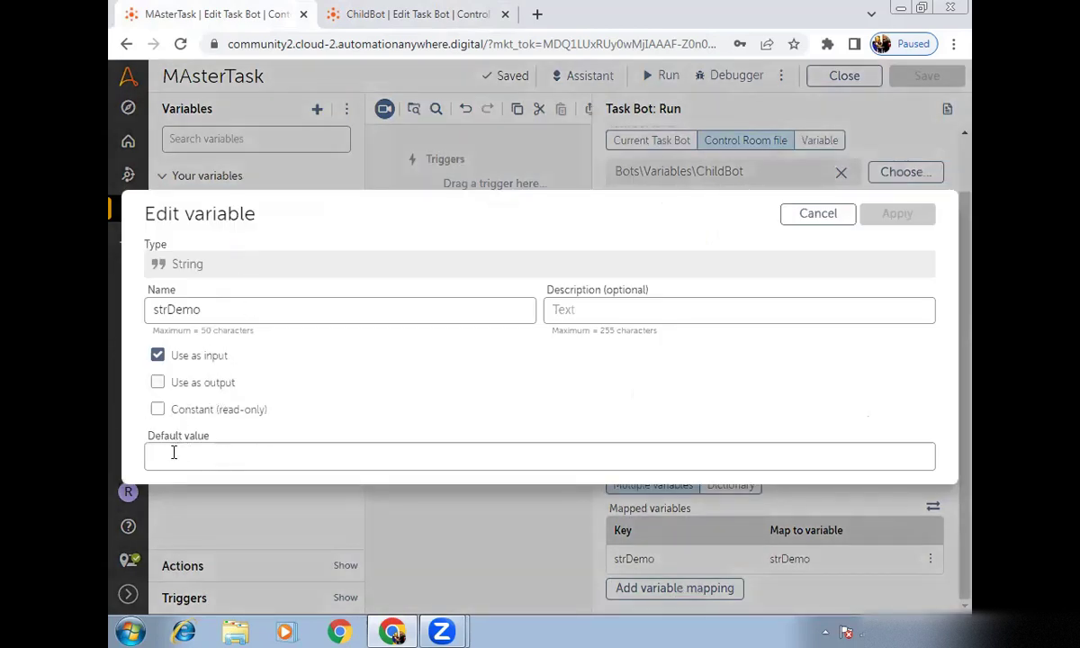
{"action": "left_click", "coordinate": [171, 357]}
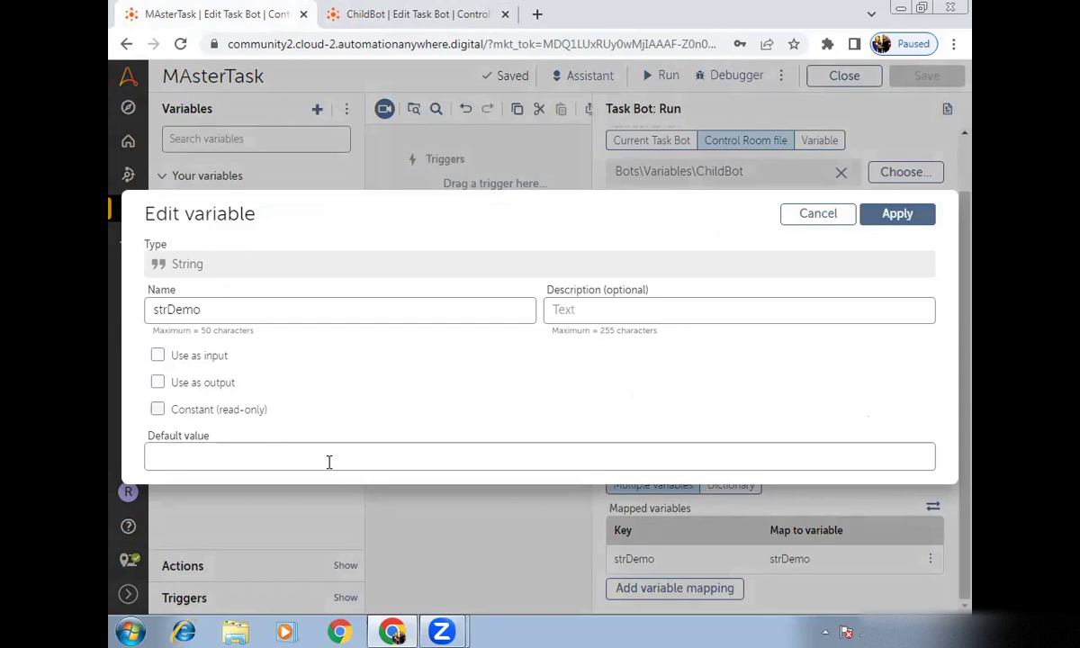
{"action": "left_click", "coordinate": [875, 213]}
{"action": "left_click", "coordinate": [569, 382]}
{"action": "key", "text": "ctrl+s"}
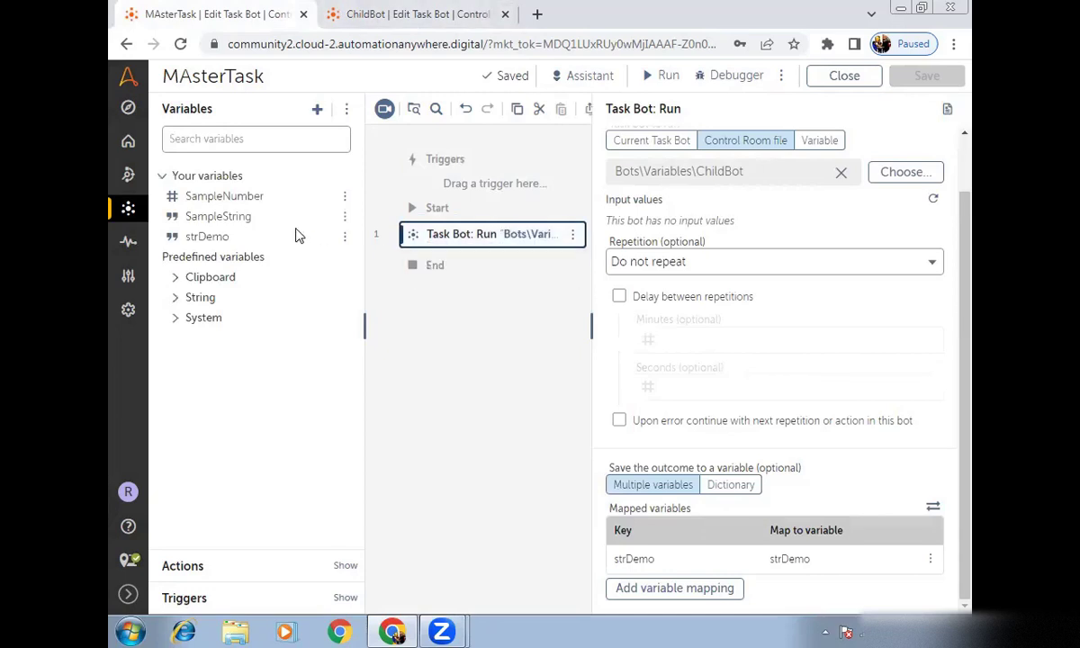
Add a Message box action after the Task Bot: Run action and set its displayed message to $strDemo$
{"action": "left_click", "coordinate": [228, 577]}
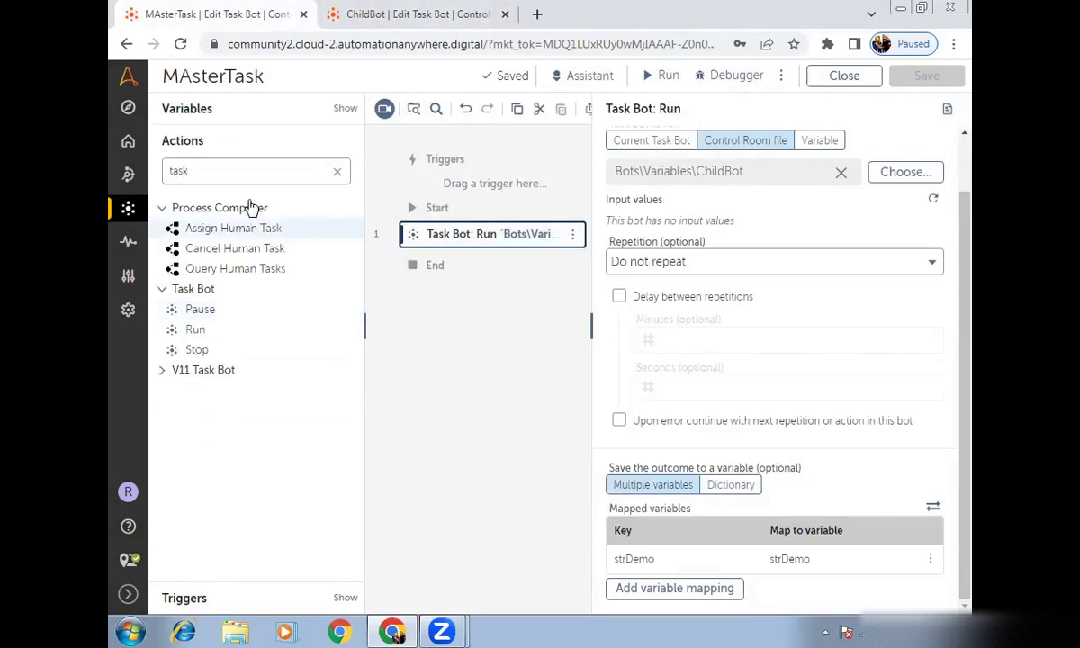
{"action": "left_click_drag", "start_coordinate": [183, 168], "coordinate": [153, 171]}
{"action": "type", "text": "message"}
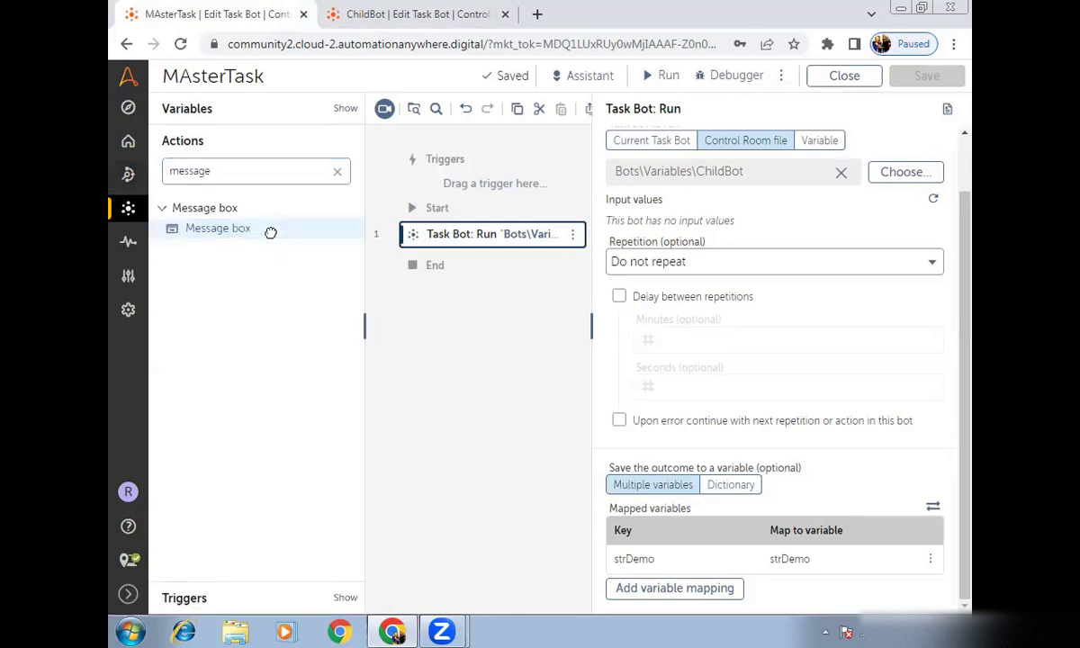
{"action": "left_click_drag", "start_coordinate": [272, 231], "coordinate": [576, 300]}
{"action": "left_click", "coordinate": [696, 254]}
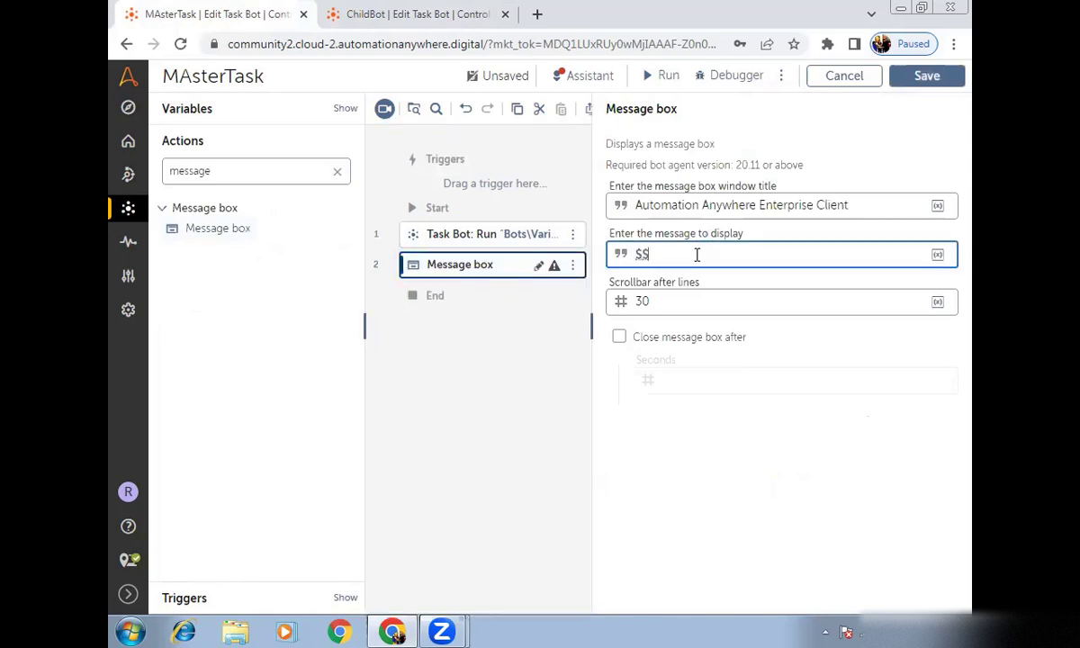
{"action": "type", "text": "$$"}
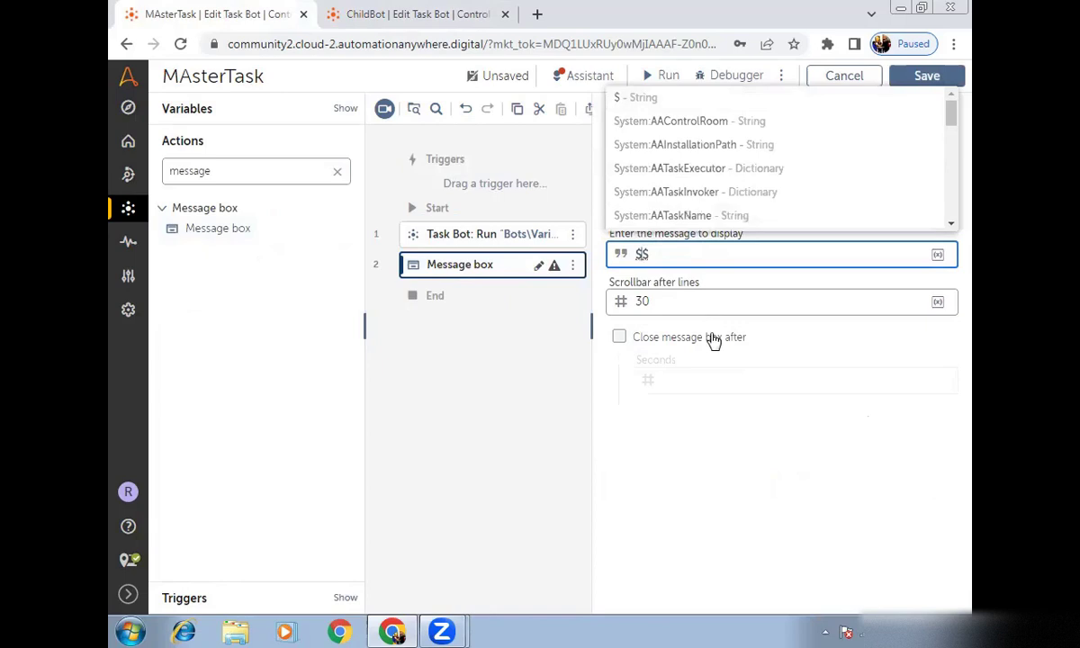
{"action": "type", "text": "strd"}
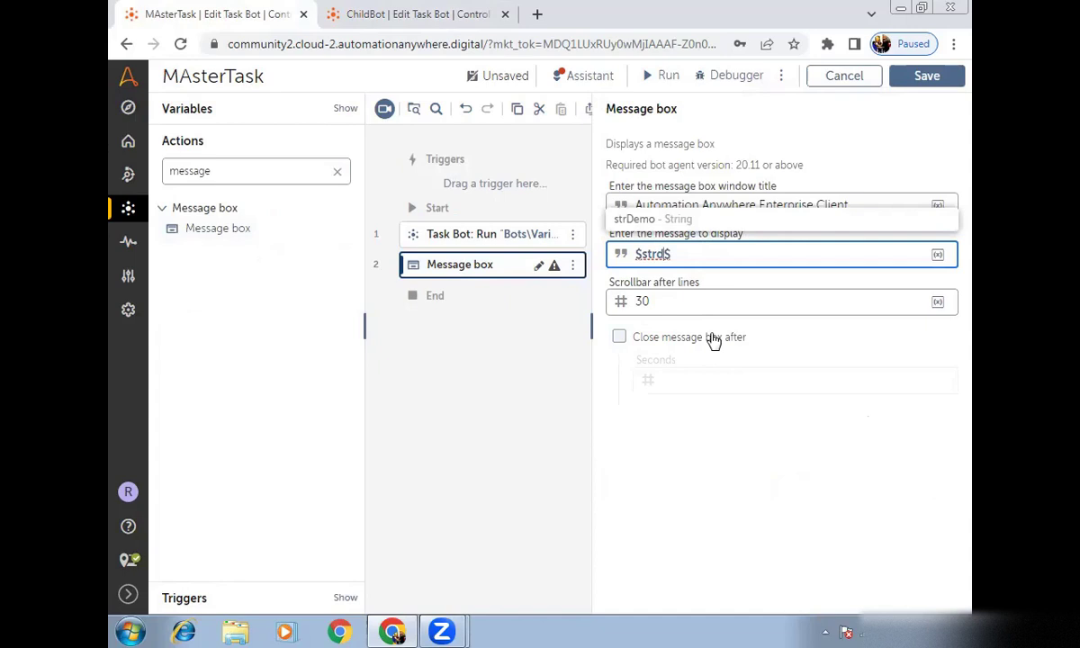
{"action": "left_click", "coordinate": [645, 216]}
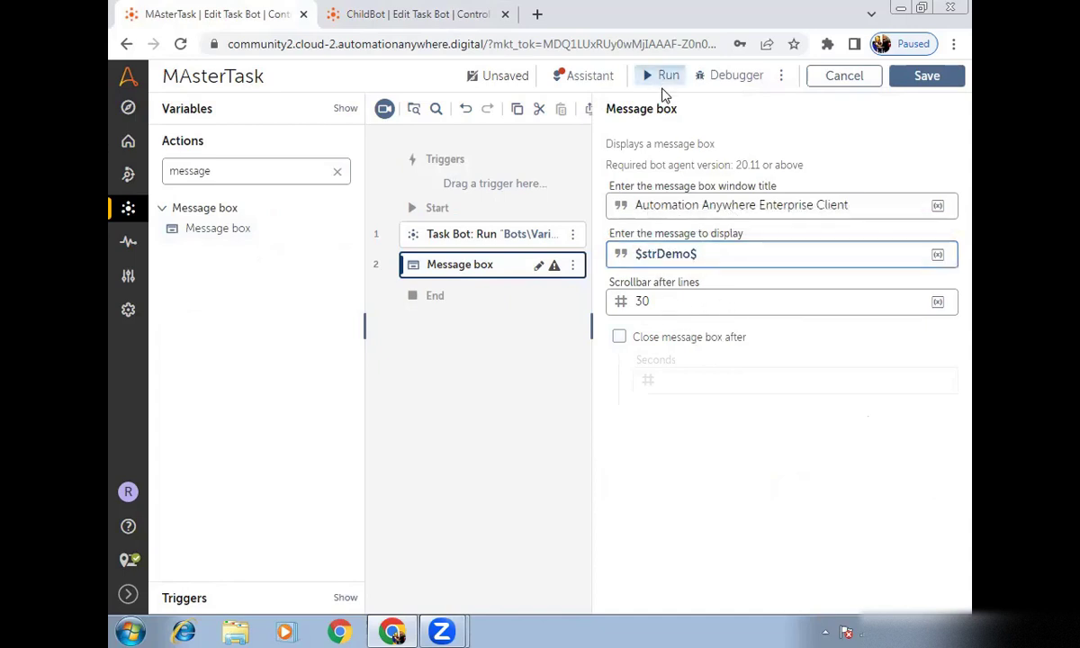
Run MAsterTask, view the value in its message box, and close the message and run dialogs
{"action": "left_click", "coordinate": [663, 89]}
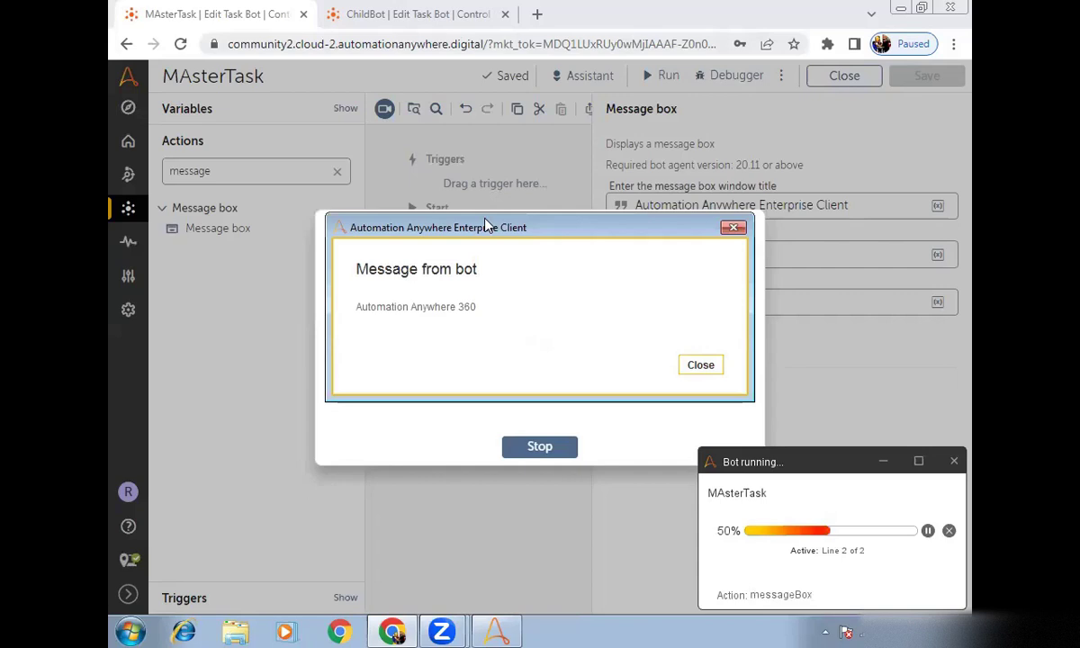
{"action": "left_click_drag", "start_coordinate": [485, 225], "coordinate": [490, 279]}
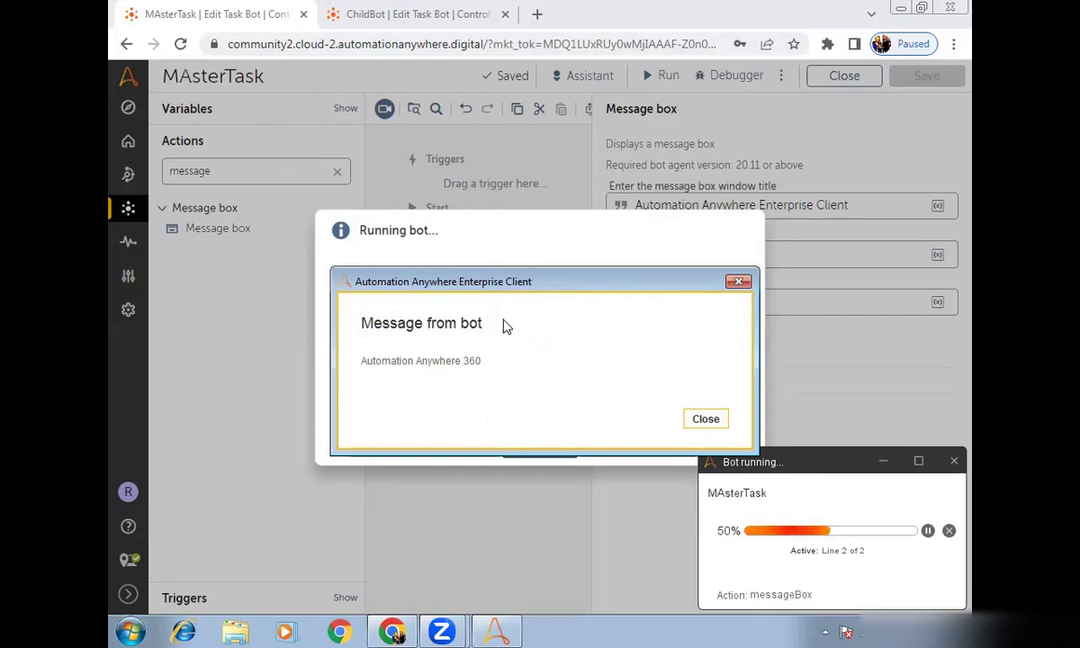
{"action": "left_click", "coordinate": [706, 418]}
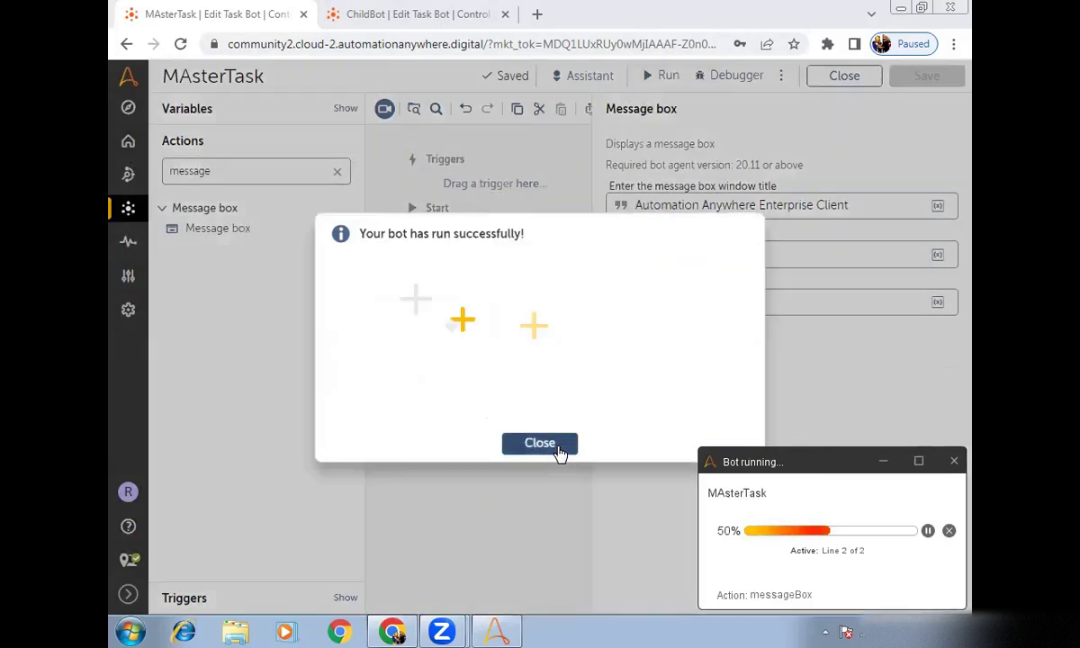
{"action": "left_click", "coordinate": [556, 444]}
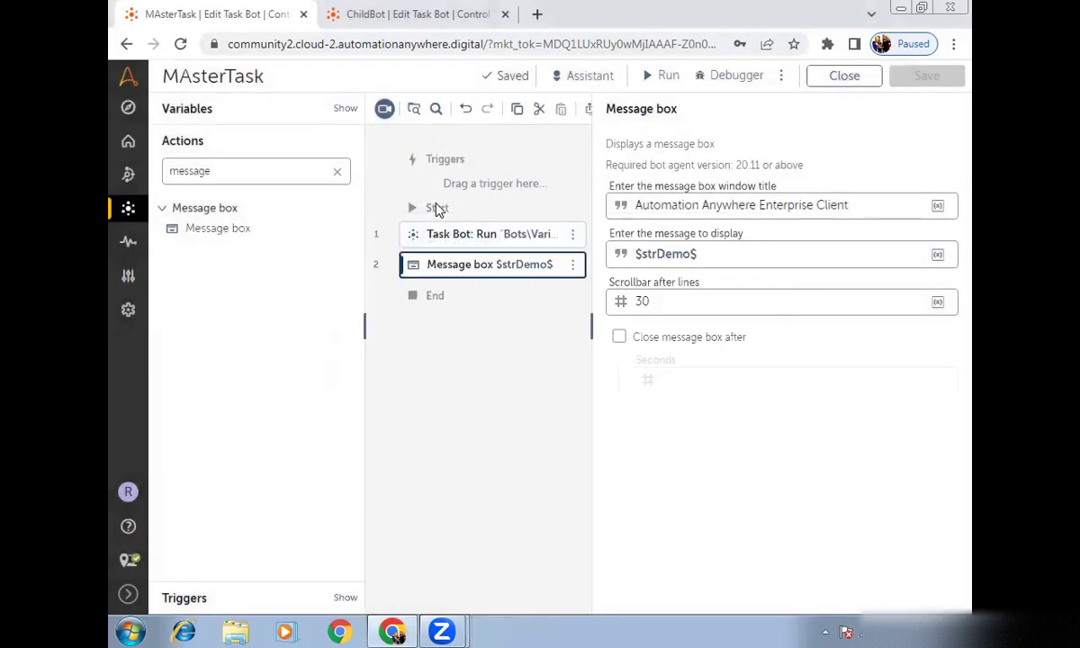
Delete the String: Assign action from ChildBot and save the bot
{"action": "left_click", "coordinate": [361, 11]}
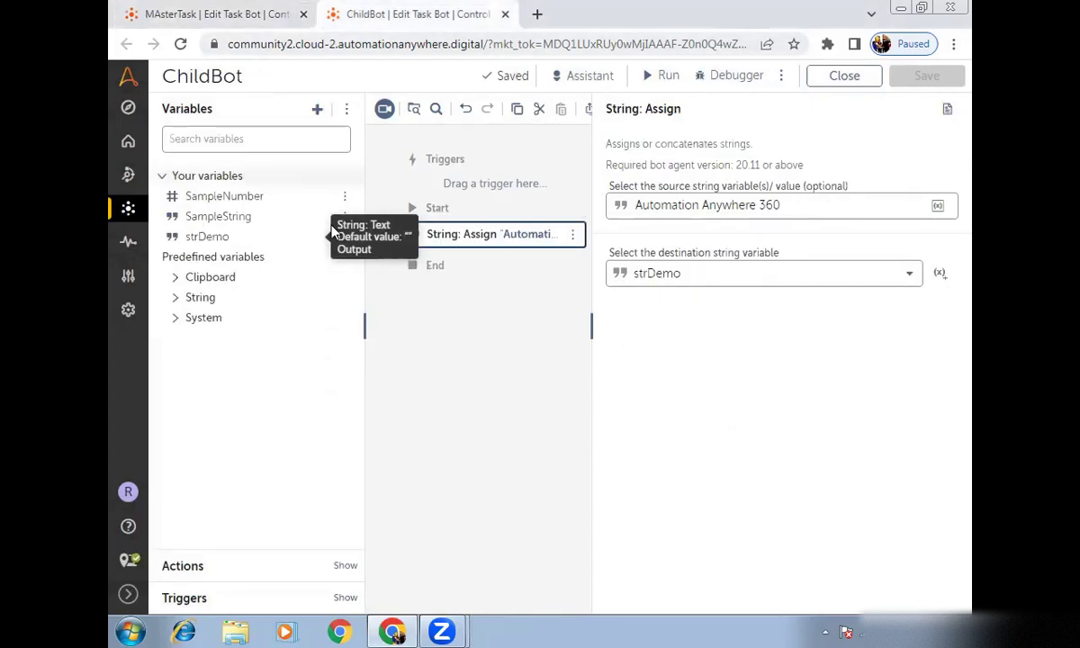
{"action": "left_click", "coordinate": [444, 243]}
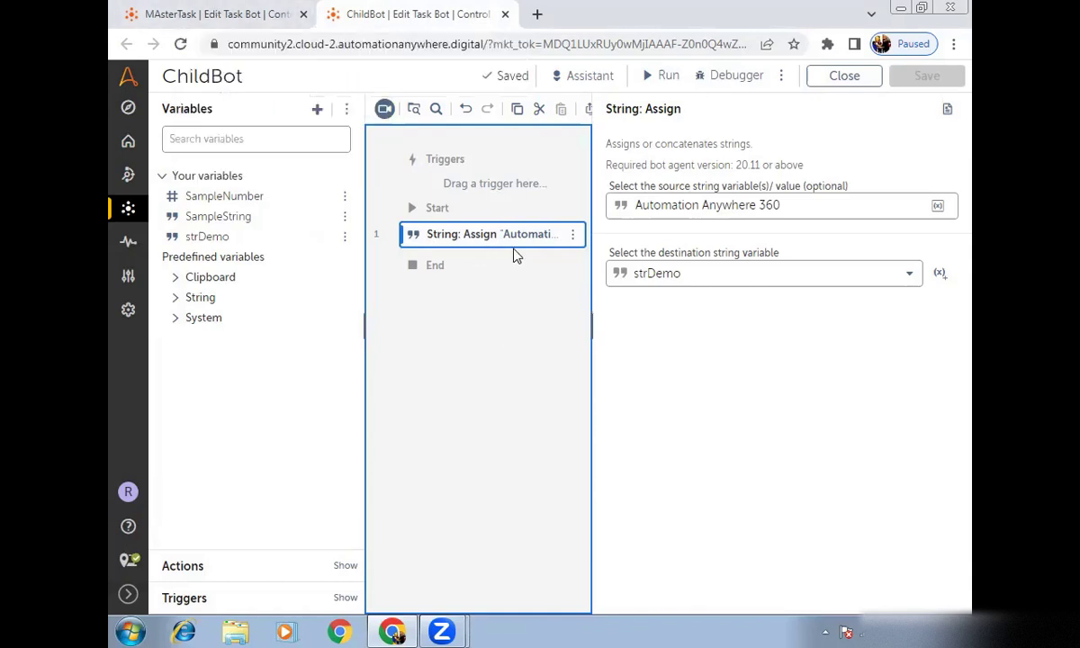
{"action": "left_click_drag", "start_coordinate": [796, 204], "coordinate": [531, 233]}
{"action": "key", "text": "BackSpace"}
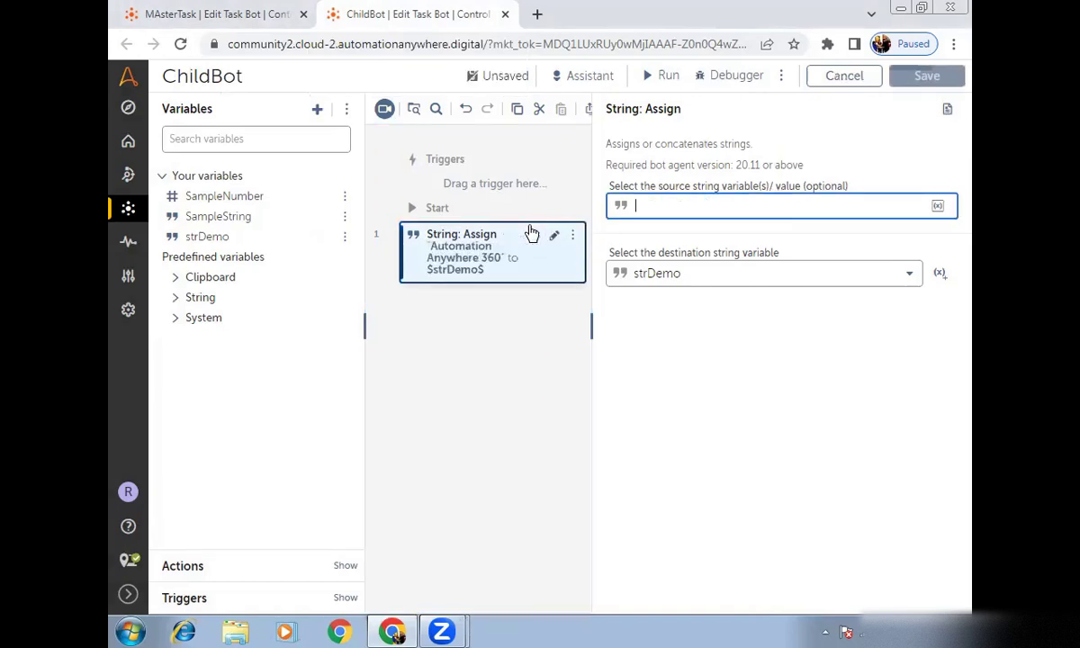
{"action": "left_click", "coordinate": [506, 320]}
{"action": "left_click_drag", "start_coordinate": [468, 243], "coordinate": [472, 244]}
{"action": "left_click", "coordinate": [927, 75]}
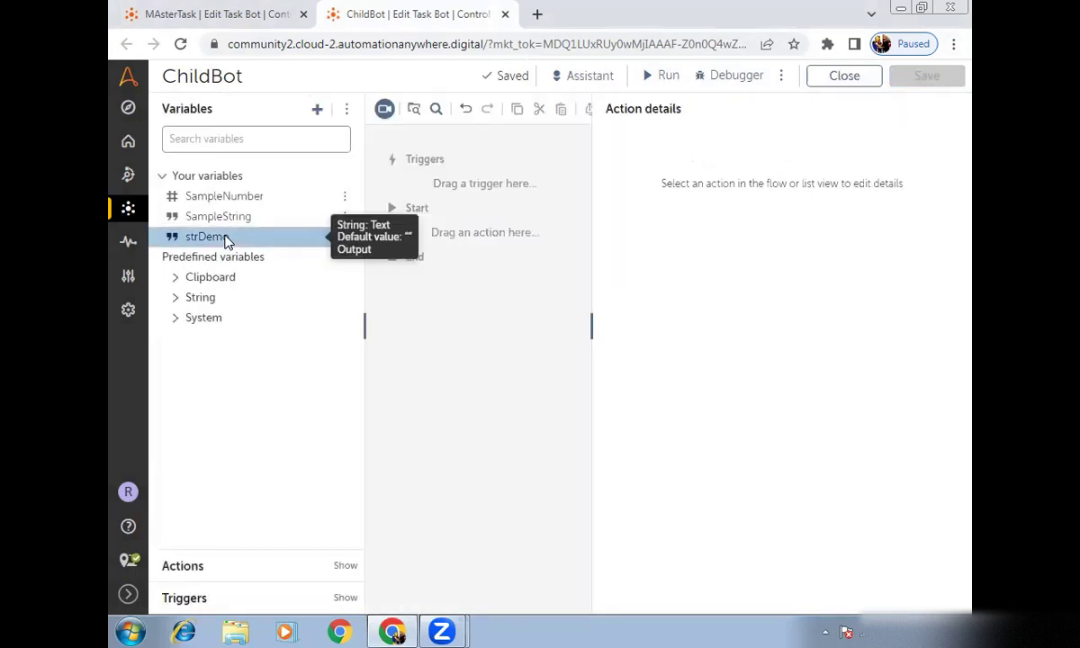
Change ChildBot's strDemo variable from output to input, confirm the update, and save the bot
{"action": "left_click", "coordinate": [224, 237]}
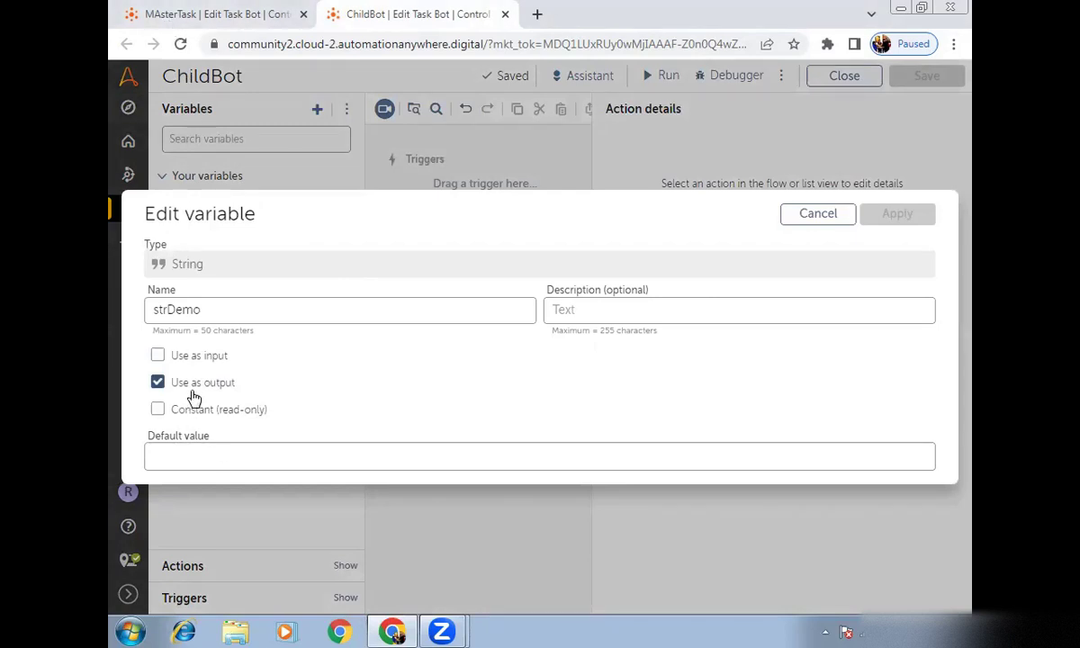
{"action": "left_click", "coordinate": [159, 387]}
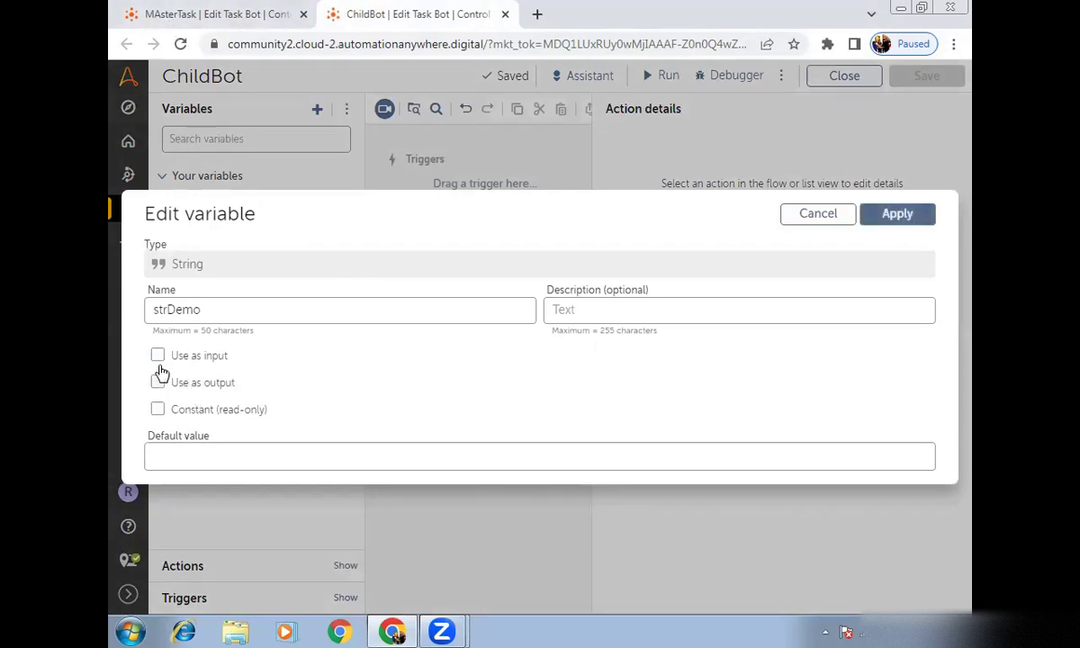
{"action": "left_click", "coordinate": [158, 355]}
{"action": "left_click", "coordinate": [914, 219]}
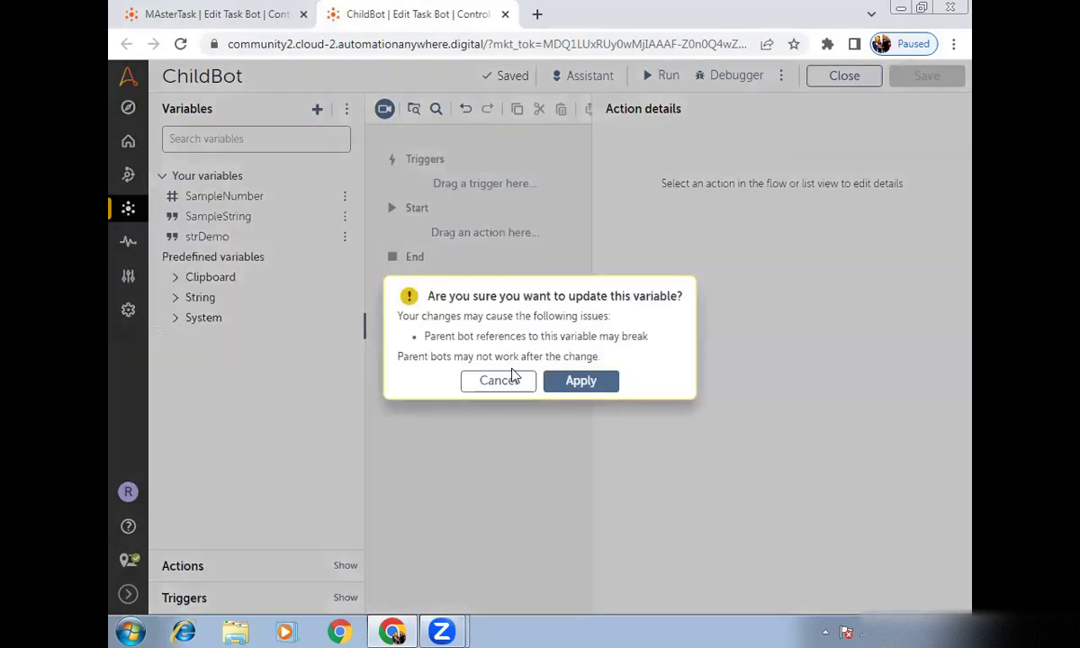
{"action": "left_click", "coordinate": [580, 382]}
{"action": "key", "text": "ctrl+s"}
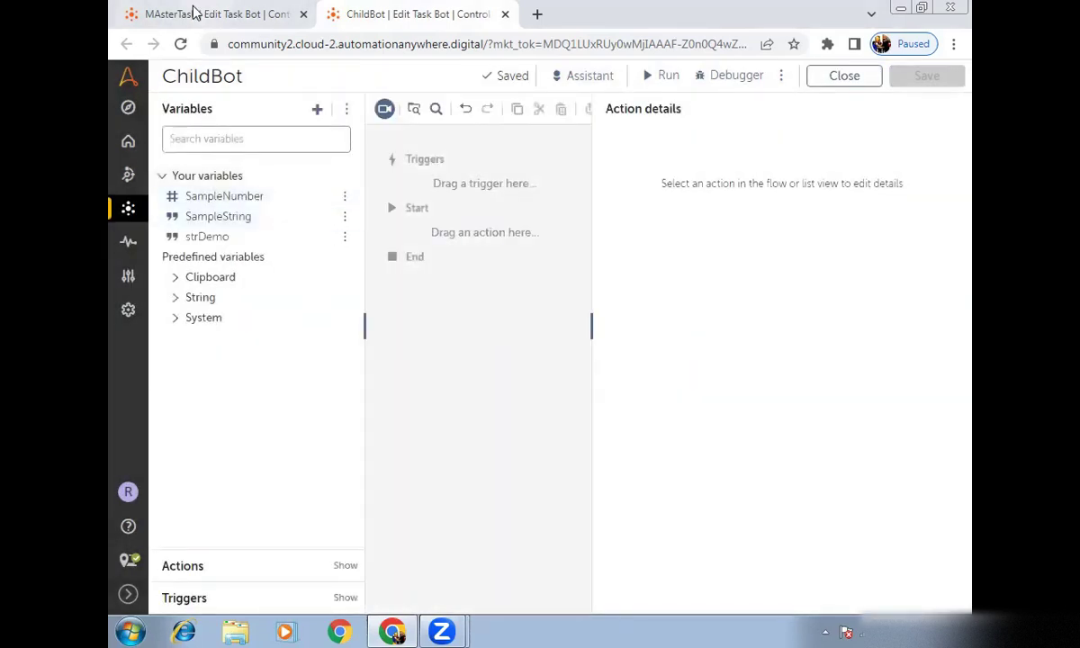
Refresh the input values of MAsterTask's Task Bot: Run action and enable Set strDemo
{"action": "left_click", "coordinate": [194, 12]}
{"action": "left_click", "coordinate": [447, 244]}
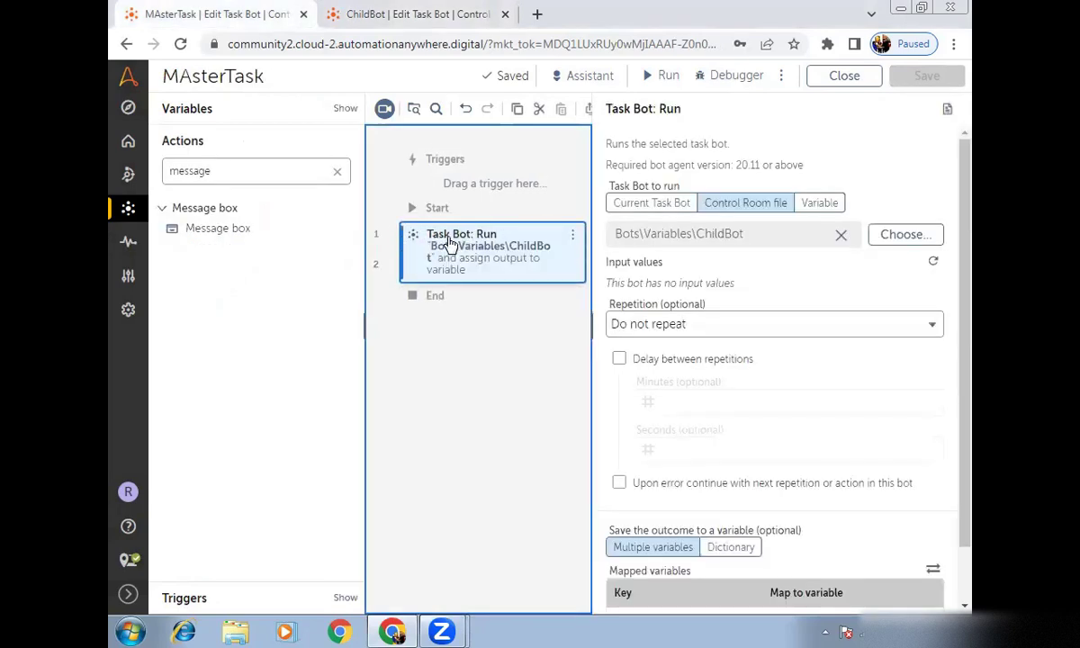
{"action": "left_click", "coordinate": [933, 263]}
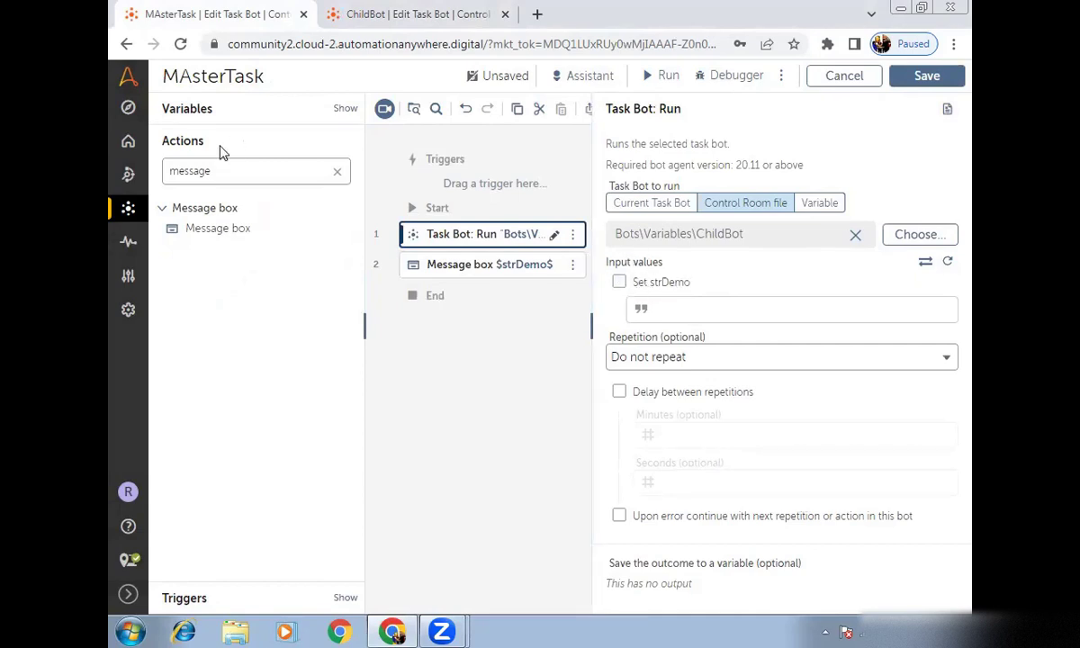
{"action": "left_click", "coordinate": [618, 282]}
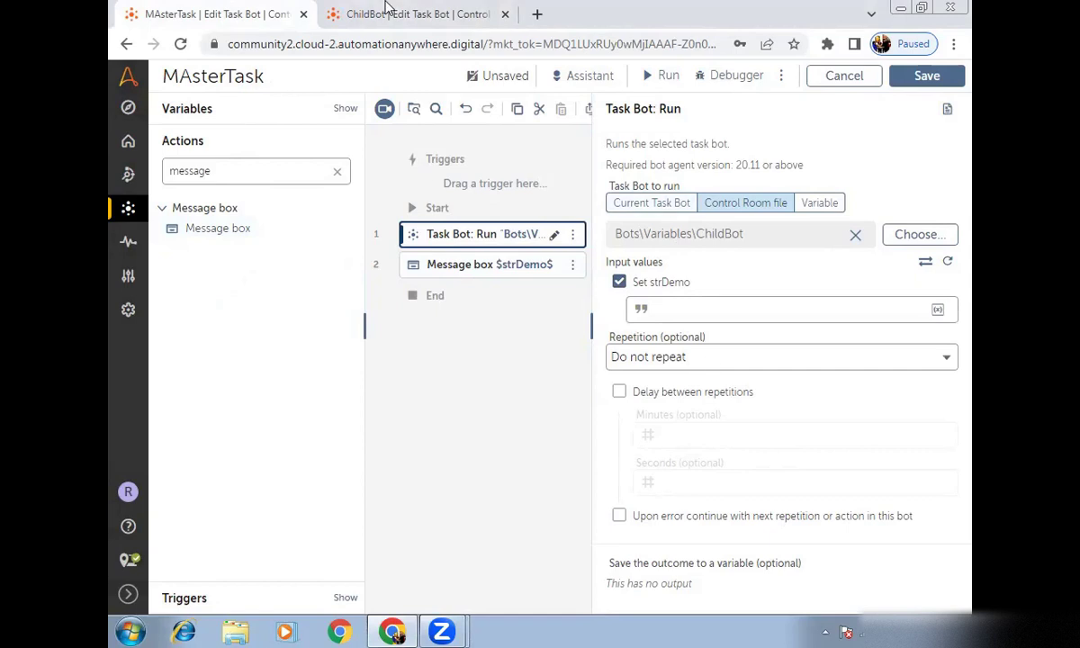
Compare strDemo in both bots, enable Use as output for ChildBot's SampleString variable, and save ChildBot
{"action": "left_click", "coordinate": [387, 13]}
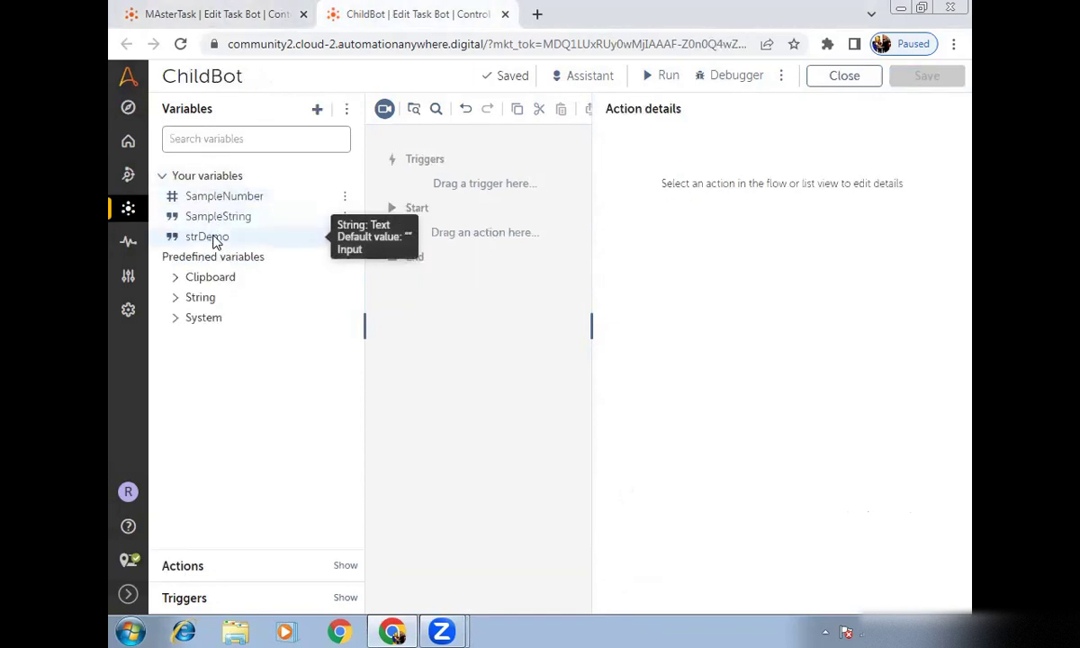
{"action": "left_click", "coordinate": [207, 12]}
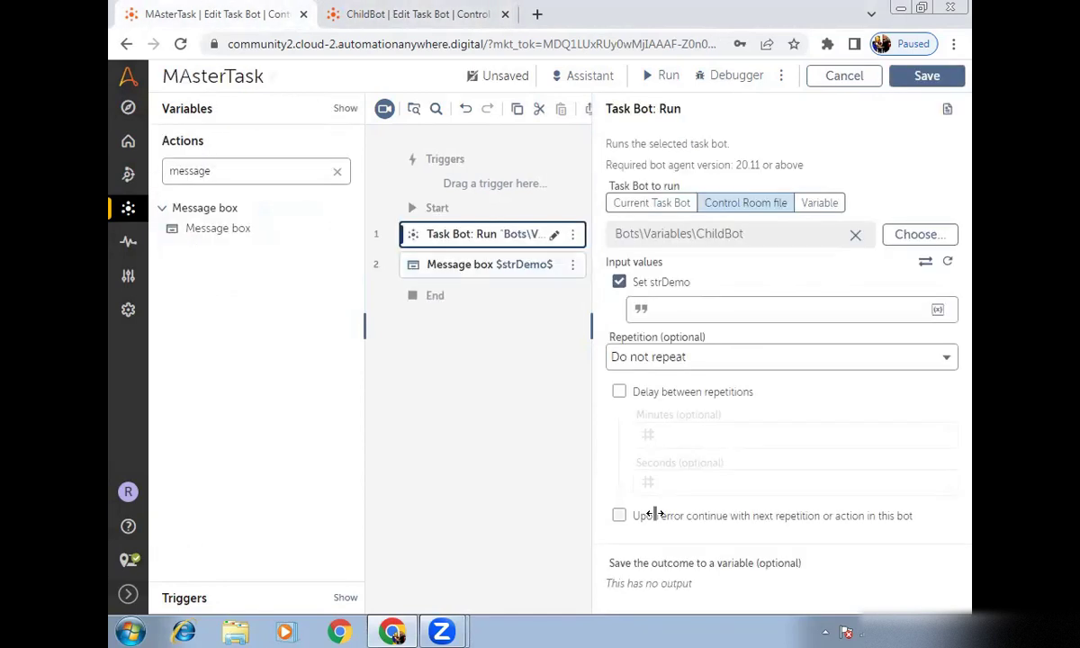
{"action": "left_click", "coordinate": [409, 14]}
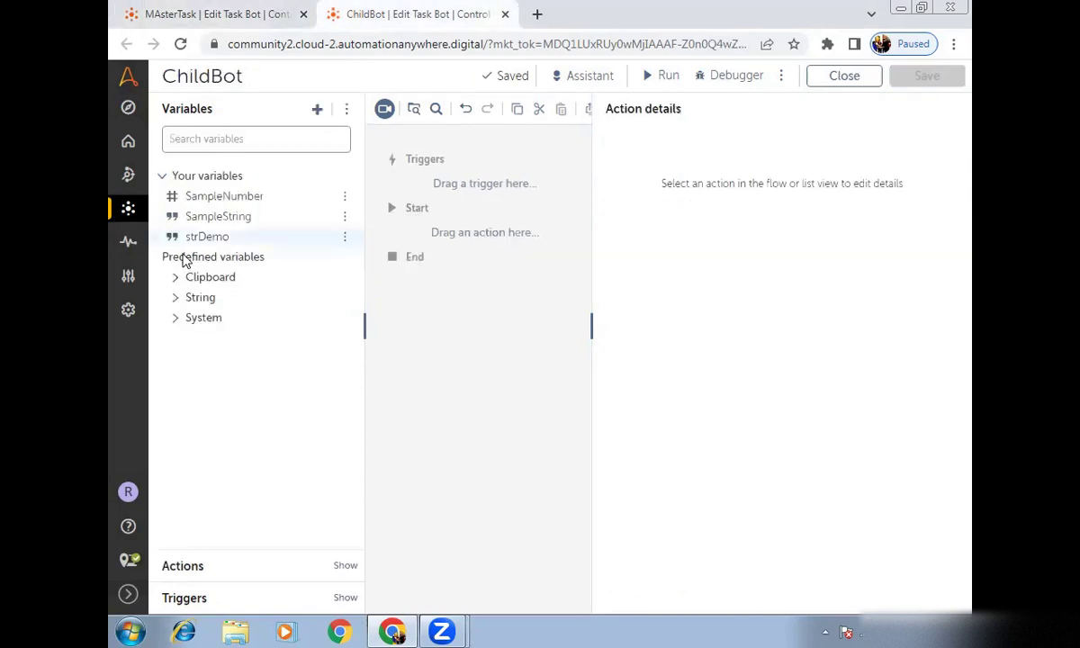
{"action": "left_click", "coordinate": [226, 224]}
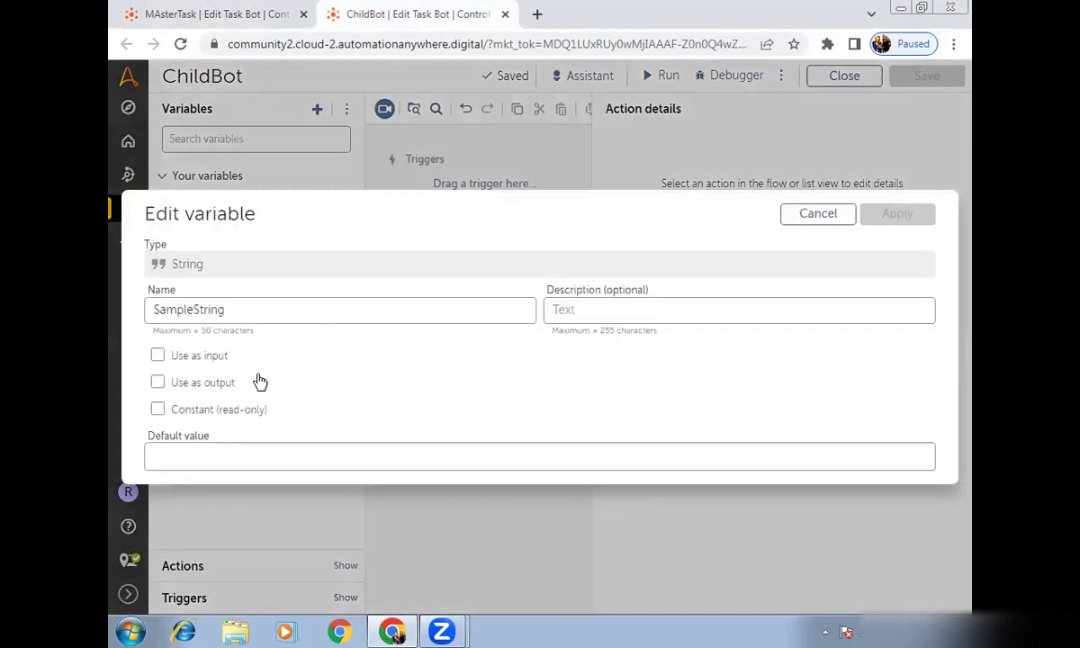
{"action": "left_click", "coordinate": [200, 385]}
{"action": "left_click", "coordinate": [897, 213]}
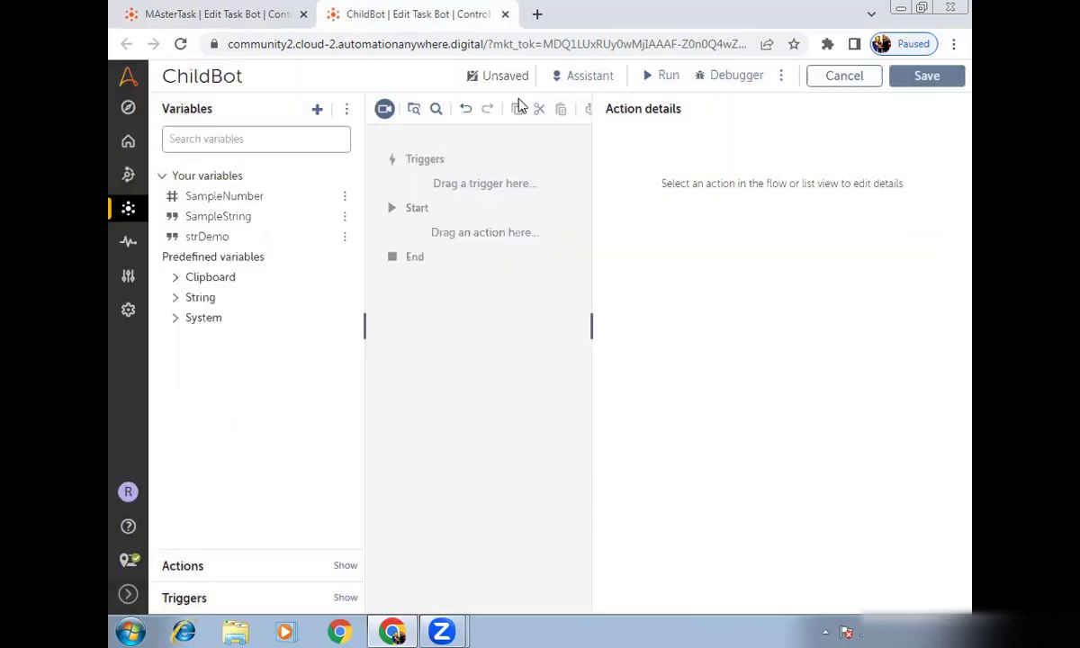
{"action": "key", "text": "ctrl+Tab"}
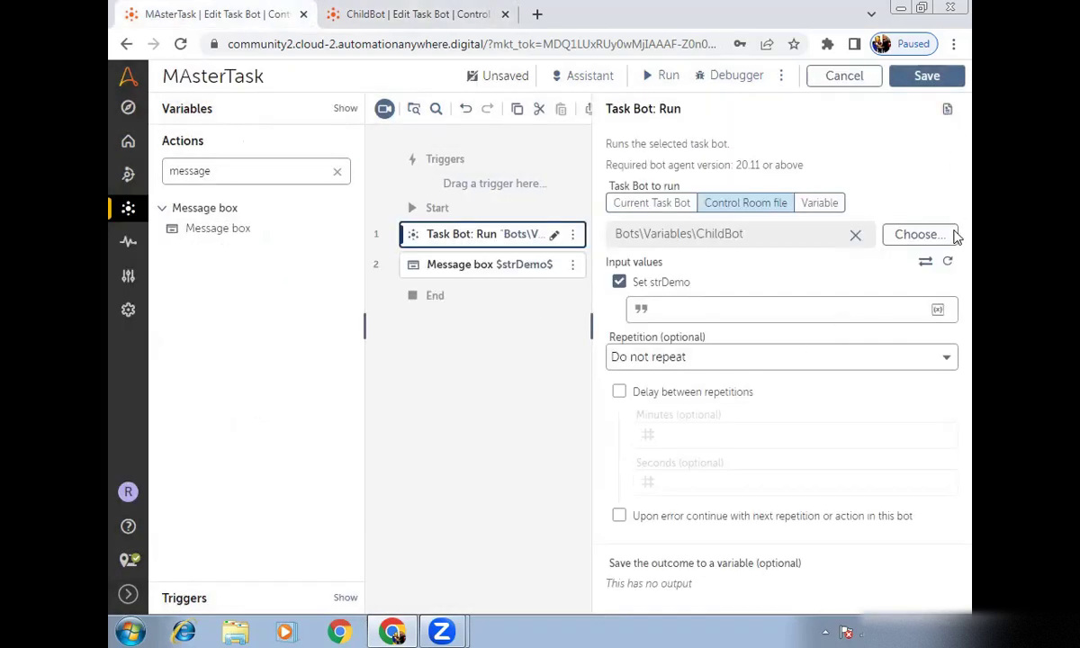
Refresh MAsterTask's Task Bot: Run action, remove the strDemo output mapping, and quick-map the SampleString output variable
{"action": "left_click", "coordinate": [948, 261]}
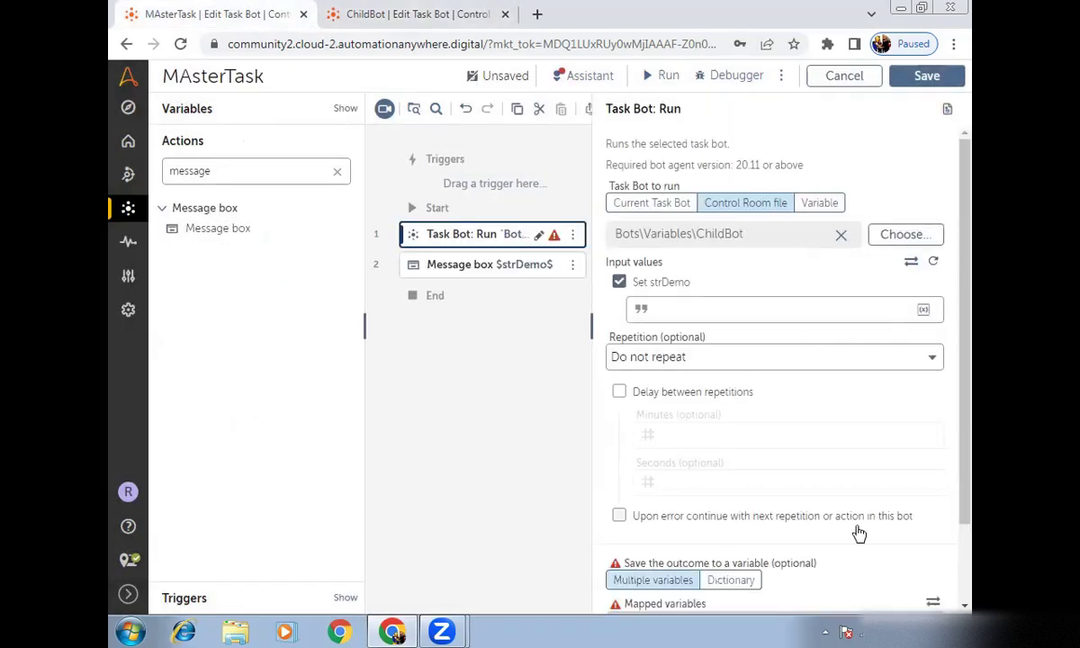
{"action": "scroll", "coordinate": [859, 534], "scroll_direction": "down", "scroll_amount": 1}
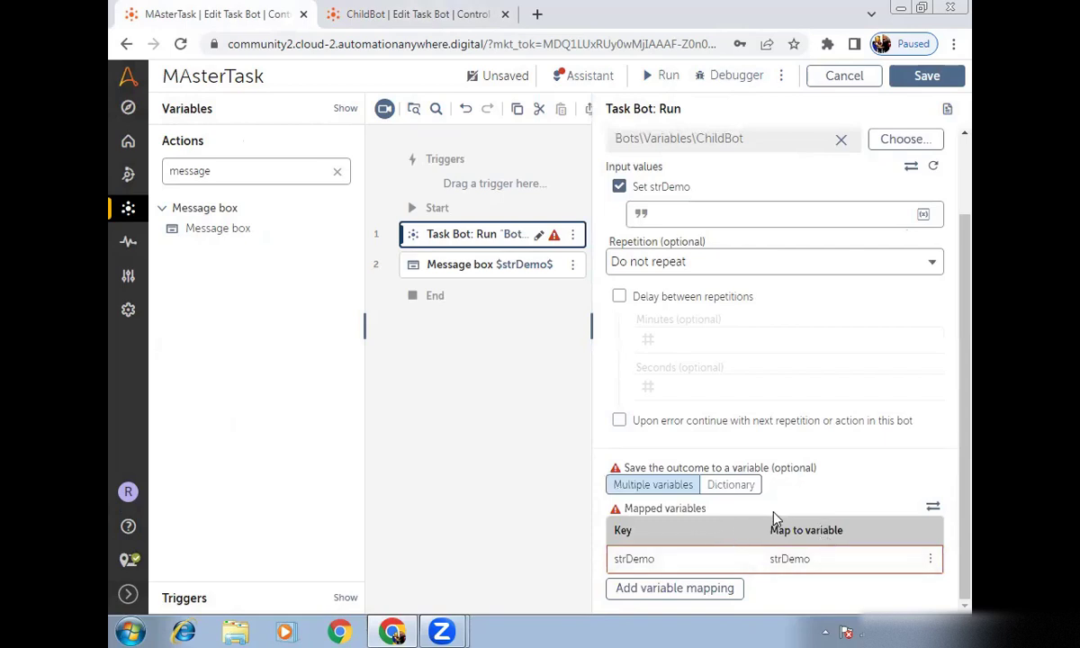
{"action": "left_click", "coordinate": [930, 558]}
{"action": "left_click", "coordinate": [797, 576]}
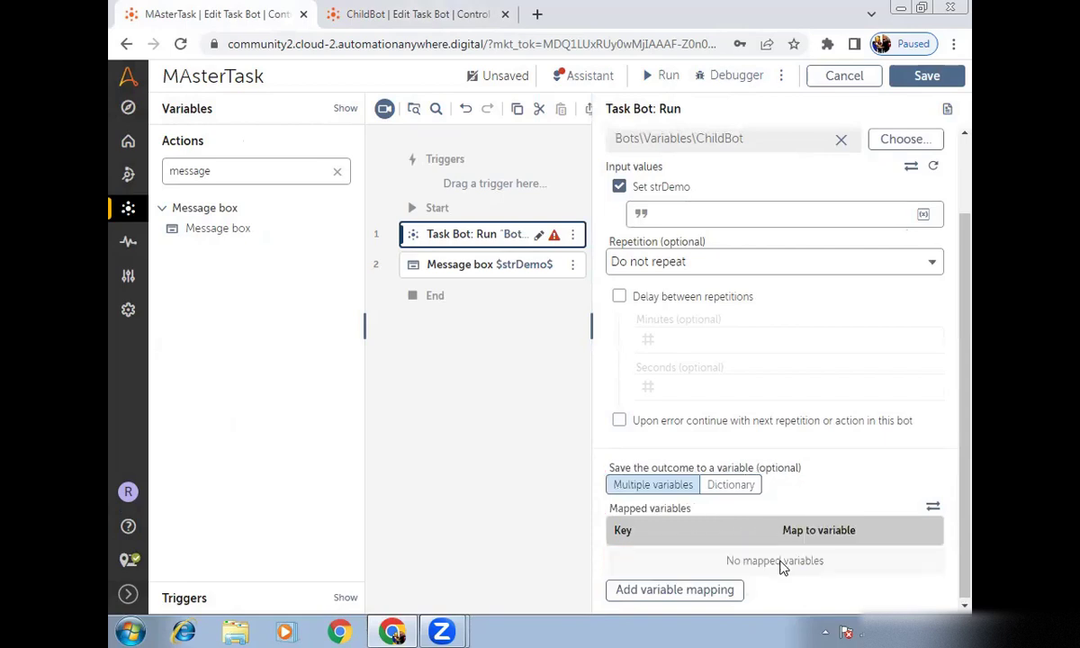
{"action": "left_click", "coordinate": [931, 508]}
{"action": "left_click", "coordinate": [675, 430]}
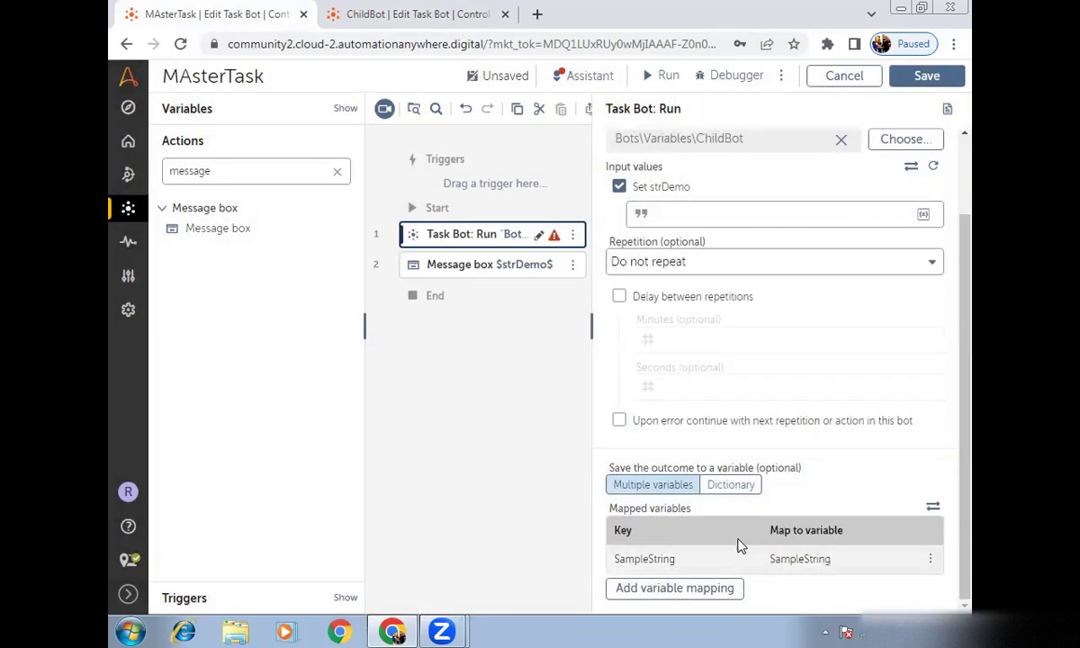
Turn off Use as output for ChildBot's SampleString variable and refresh the Task Bot: Run action in MAsterTask
{"action": "left_click", "coordinate": [414, 14]}
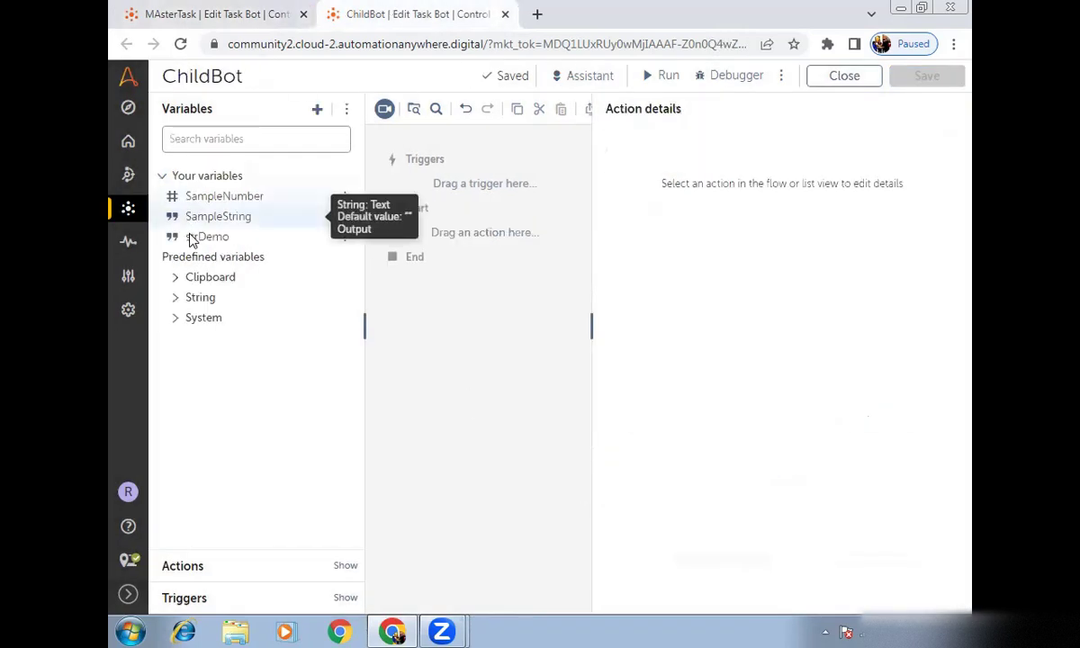
{"action": "left_click", "coordinate": [216, 221]}
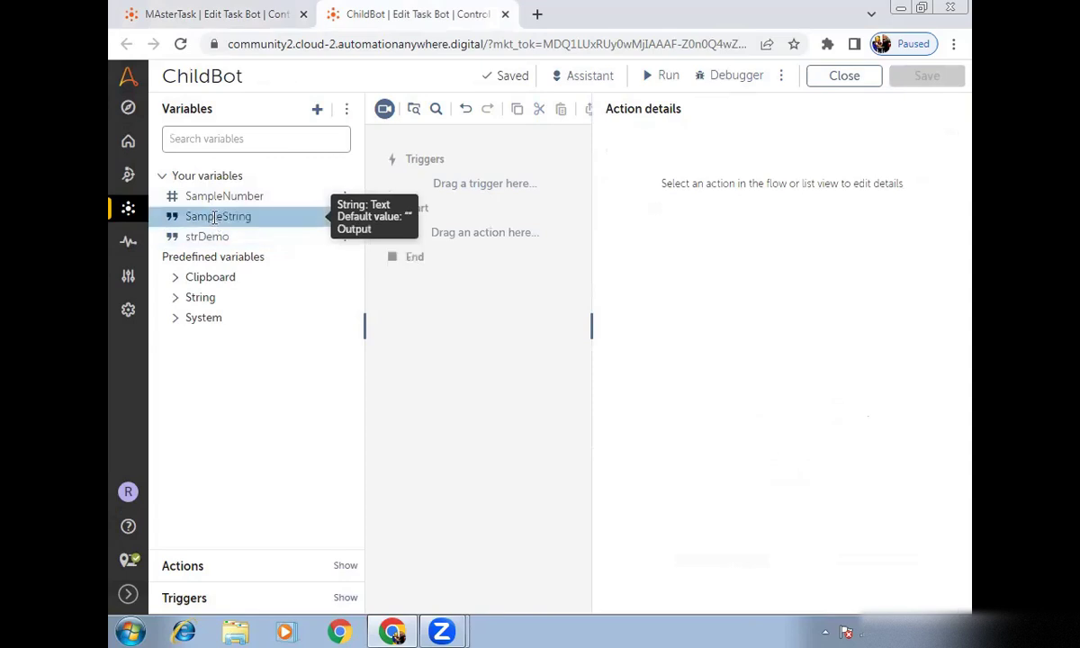
{"action": "left_click", "coordinate": [157, 383]}
{"action": "left_click", "coordinate": [898, 213]}
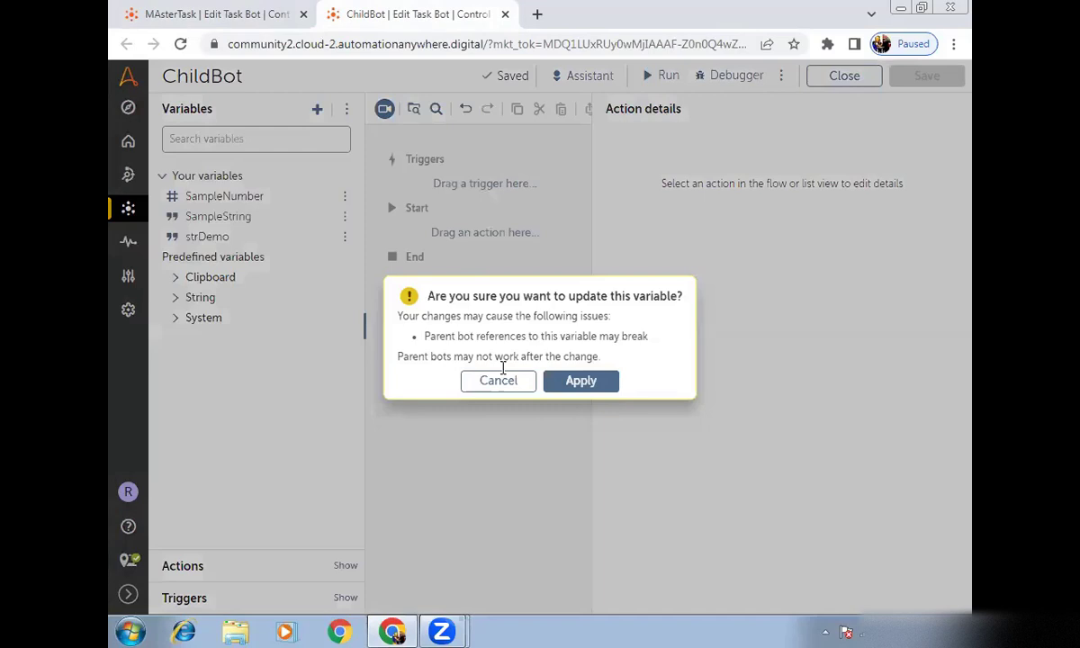
{"action": "left_click", "coordinate": [580, 381]}
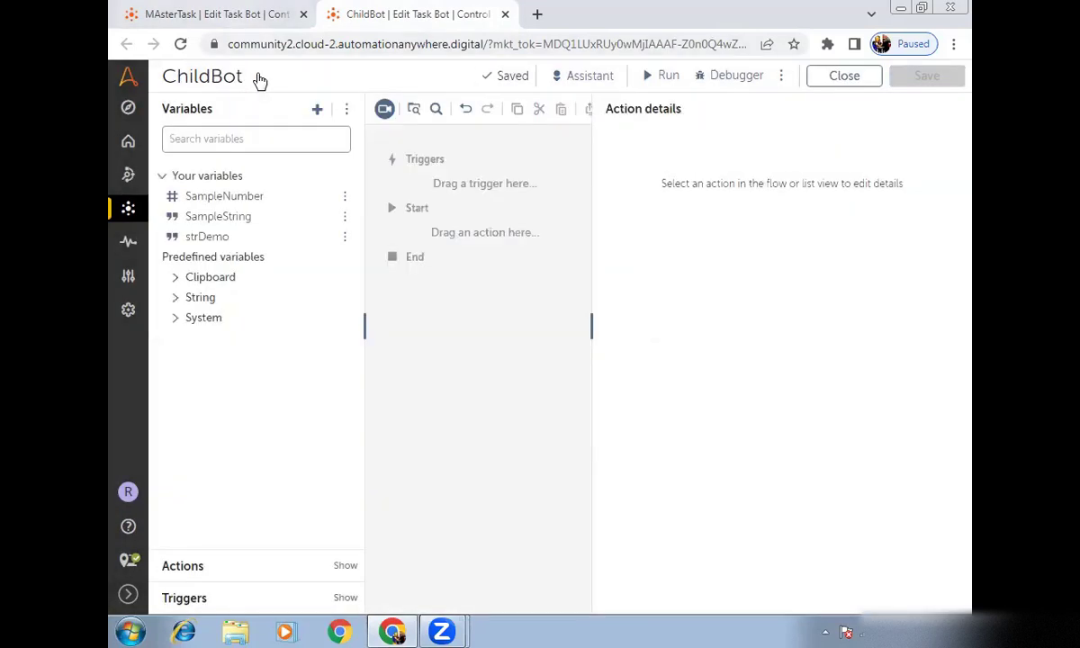
{"action": "key", "text": "ctrl+Tab"}
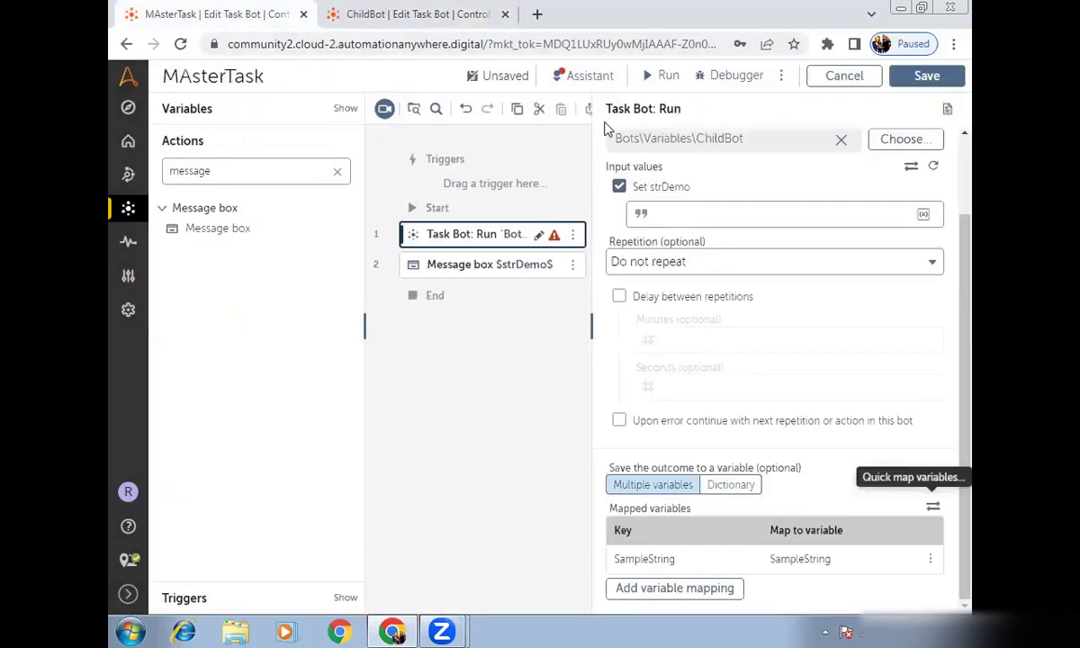
{"action": "left_click", "coordinate": [932, 171]}
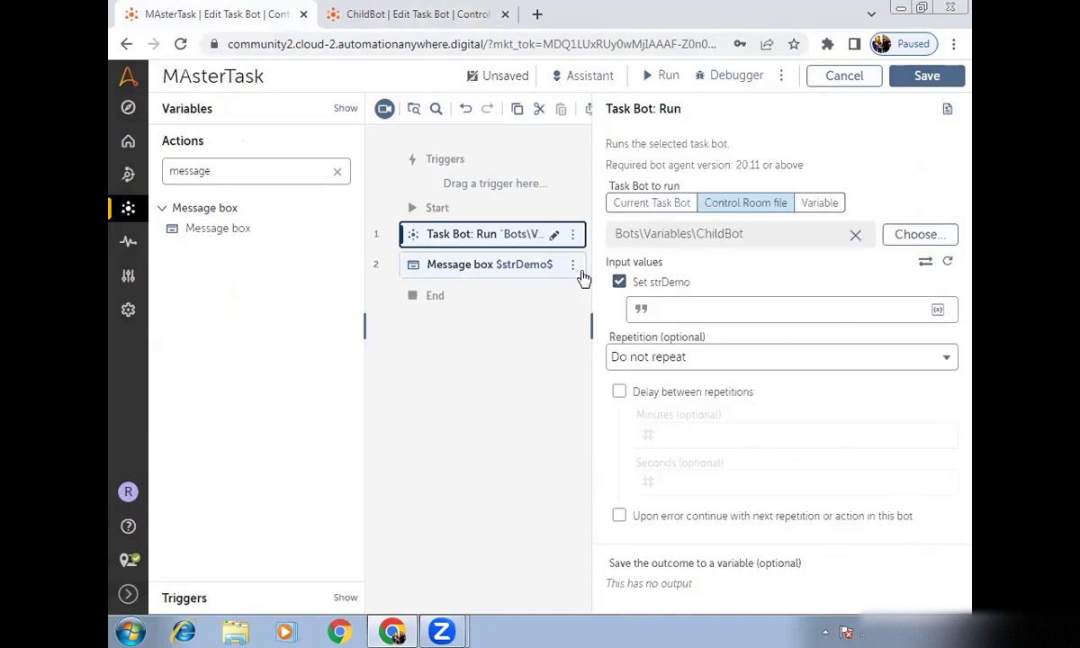
Quick-map the strDemo input value to $strDemo$, overwriting existing mapped variables, and save MAsterTask
{"action": "left_click", "coordinate": [690, 308]}
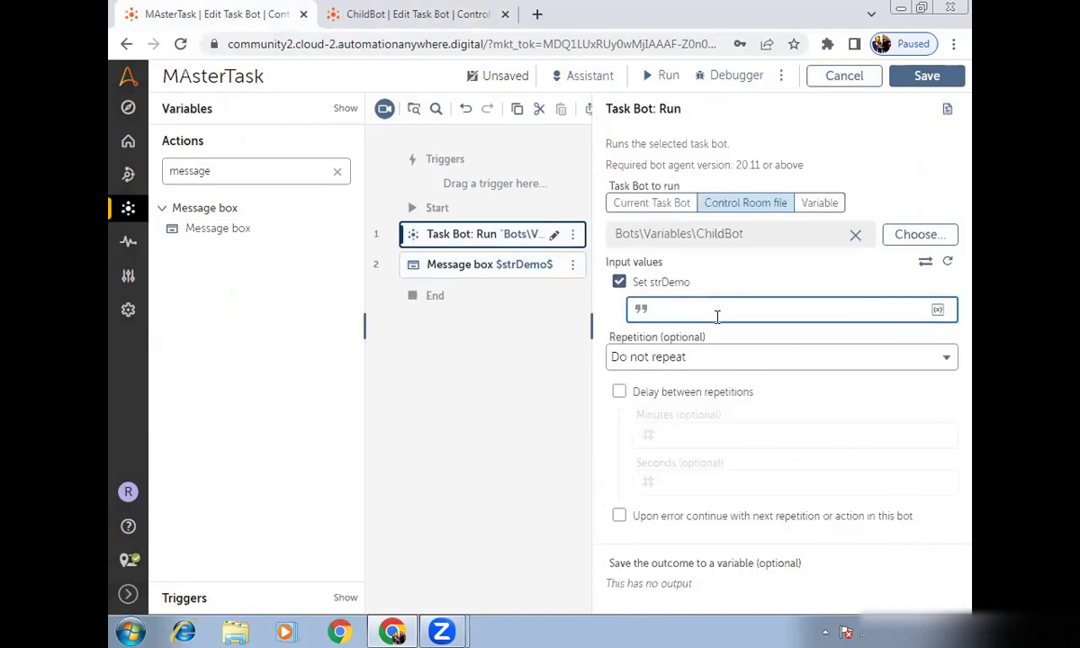
{"action": "left_click", "coordinate": [926, 263]}
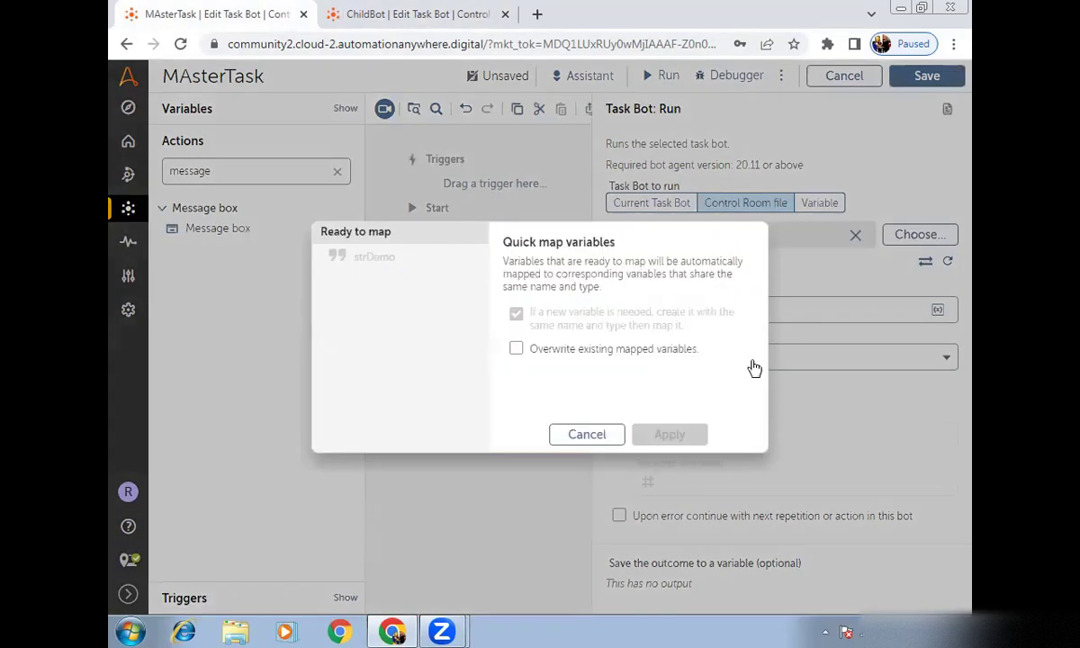
{"action": "left_click", "coordinate": [589, 351]}
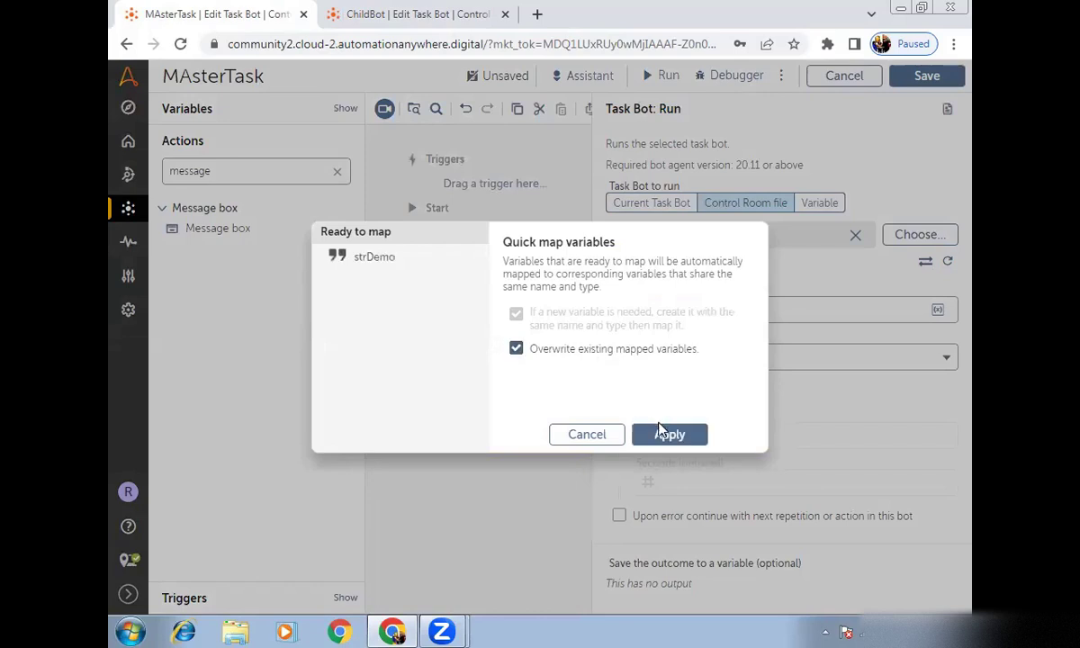
{"action": "left_click", "coordinate": [665, 433]}
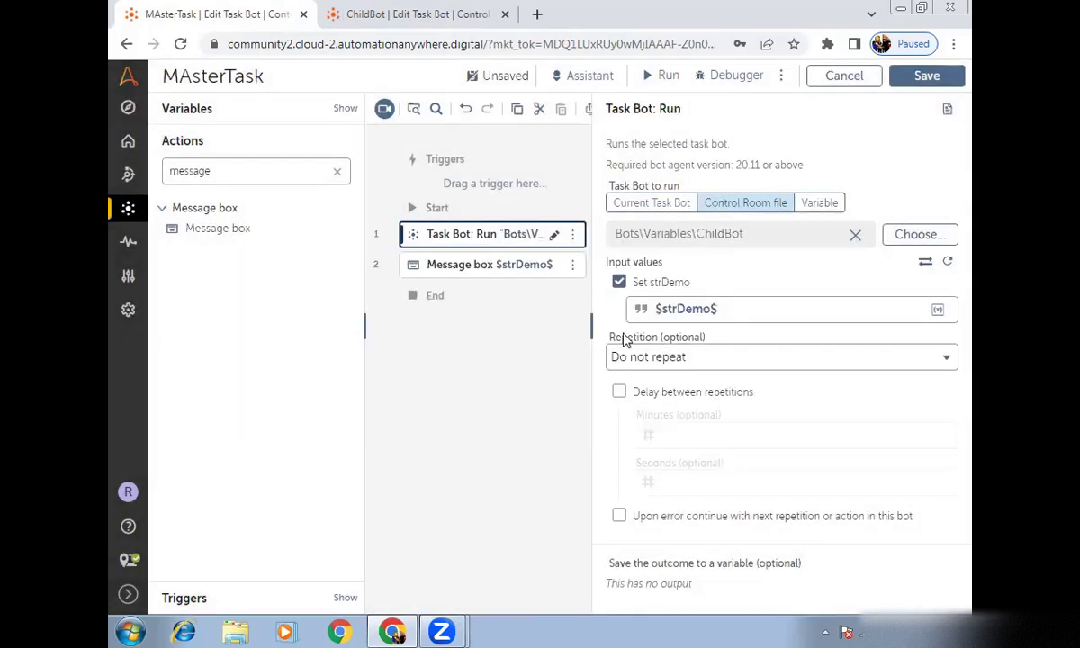
{"action": "left_click", "coordinate": [952, 78]}
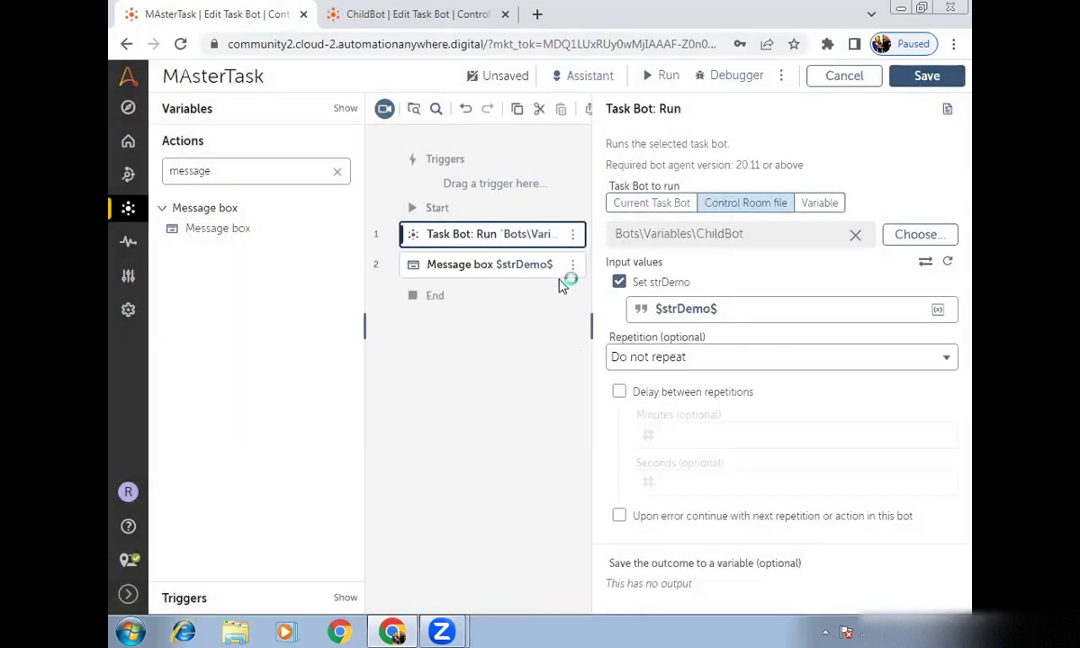
Delete the Message box action from MAsterTask and check the usage of ChildBot's strDemo variable
{"action": "left_click", "coordinate": [469, 266]}
{"action": "key", "text": "Delete"}
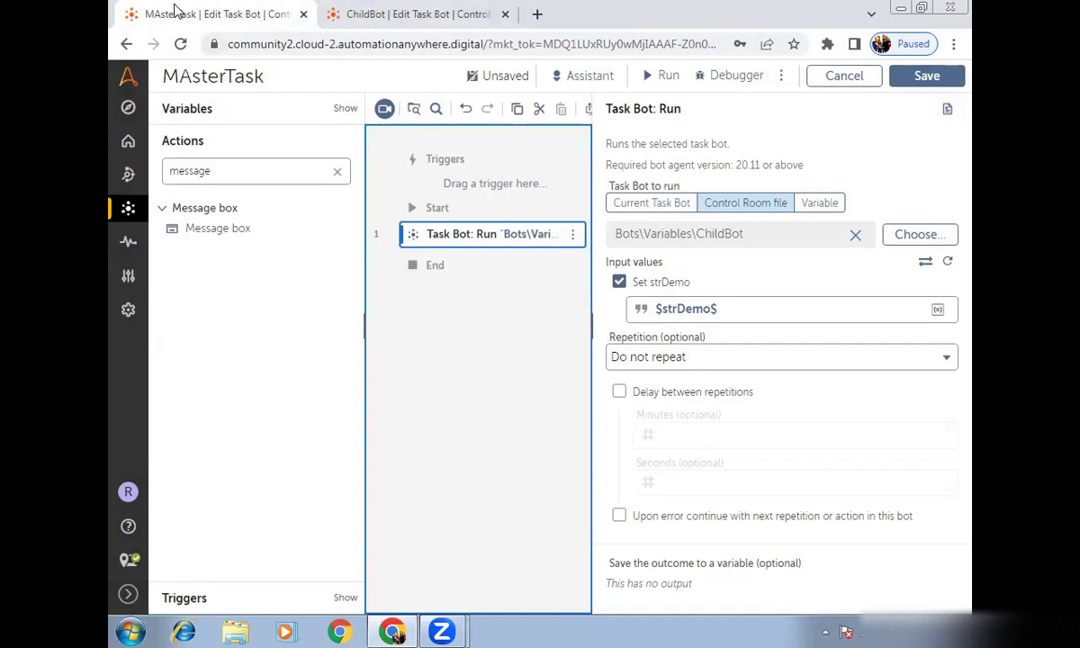
{"action": "left_click", "coordinate": [450, 13]}
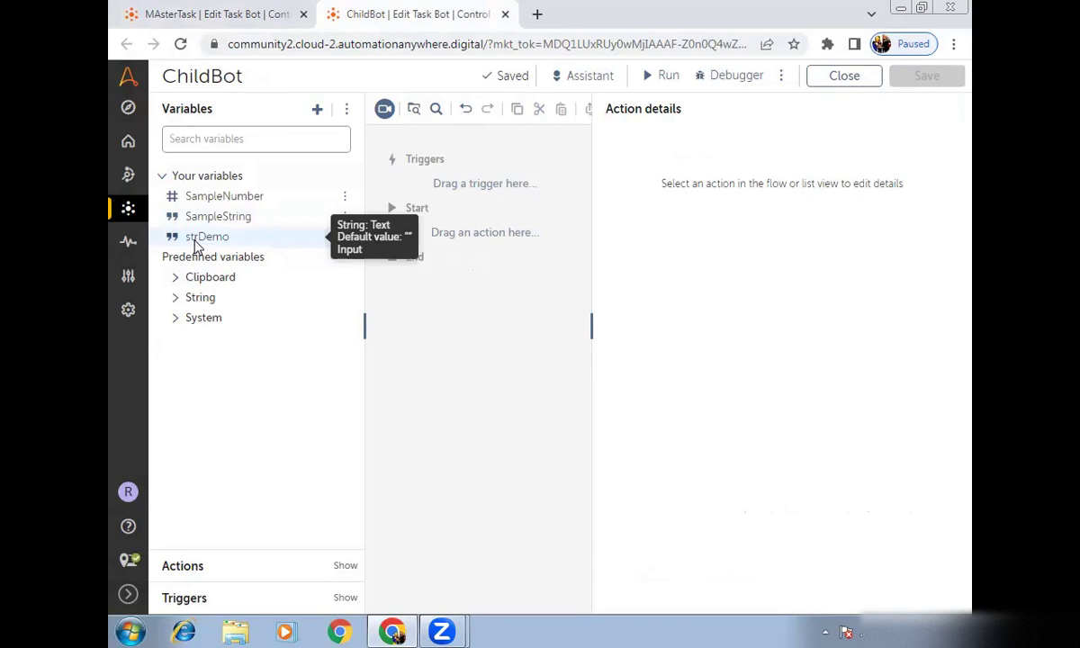
{"action": "key", "text": "ctrl+shift+Tab"}
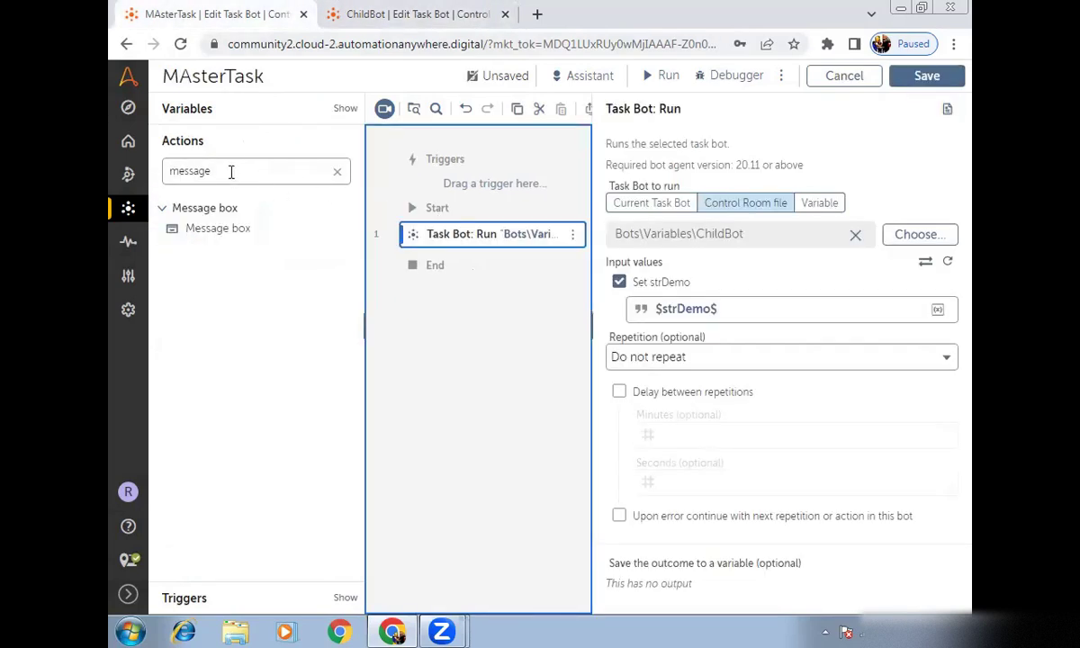
Find the string actions and add a String: Assign action before Task Bot: Run in MAsterTask
{"action": "left_click_drag", "start_coordinate": [230, 171], "coordinate": [164, 175]}
{"action": "key", "text": "BackSpace"}
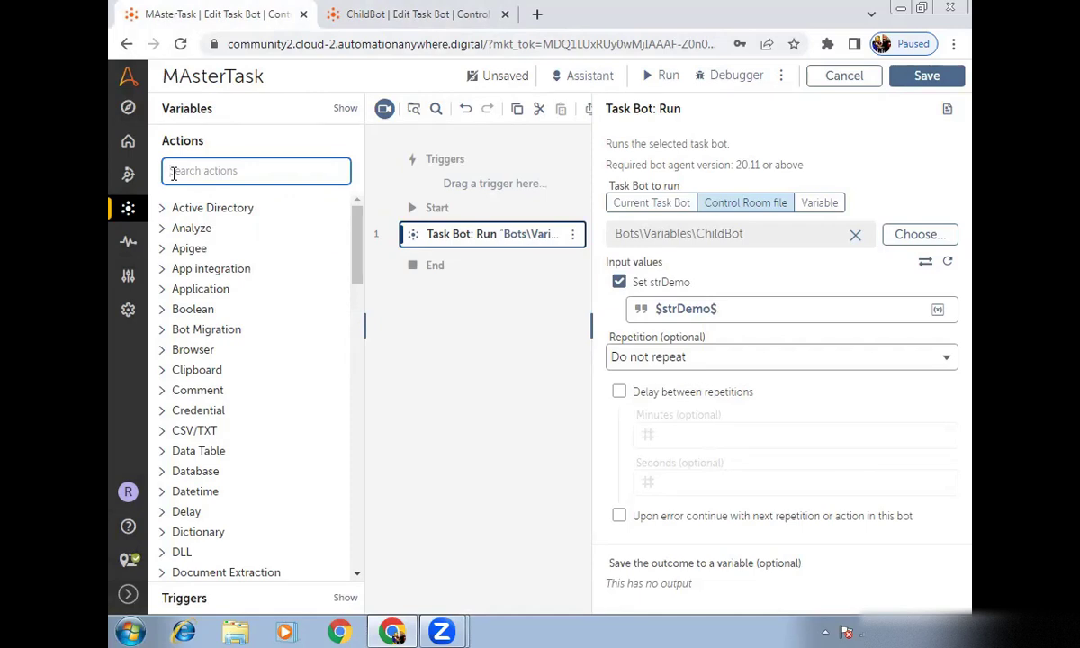
{"action": "type", "text": "string"}
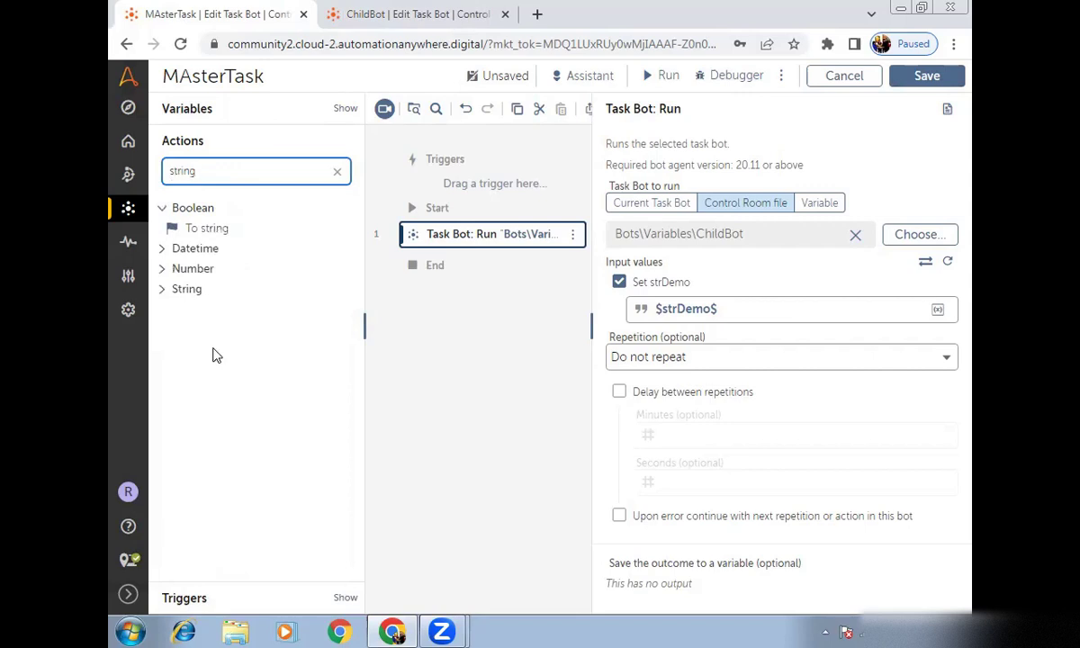
{"action": "left_click", "coordinate": [203, 290]}
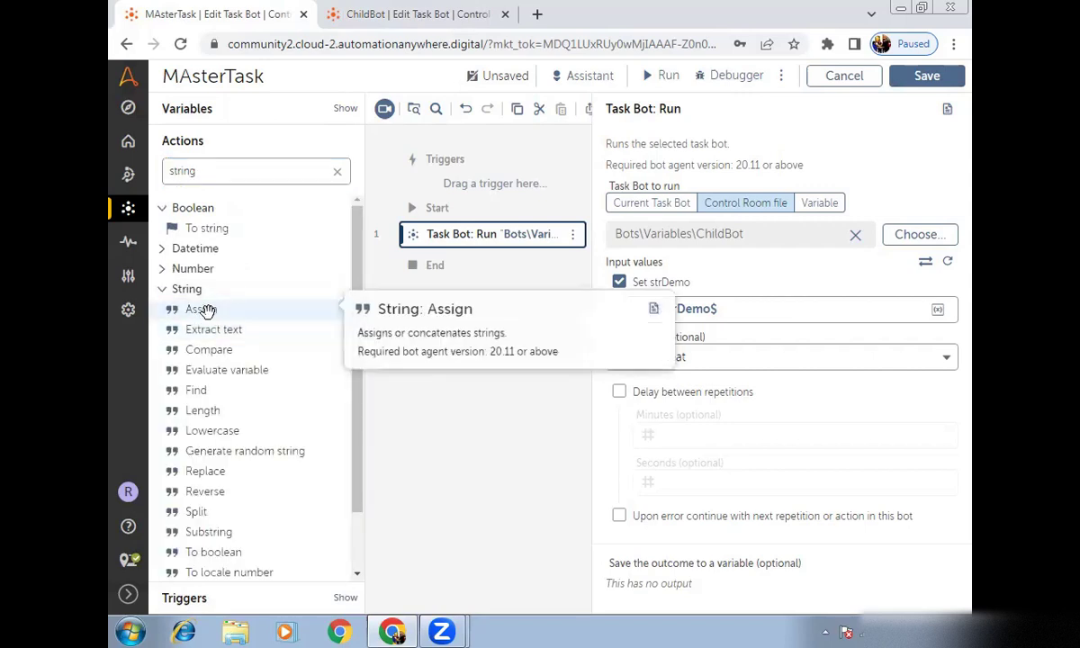
{"action": "left_click_drag", "start_coordinate": [207, 309], "coordinate": [550, 234]}
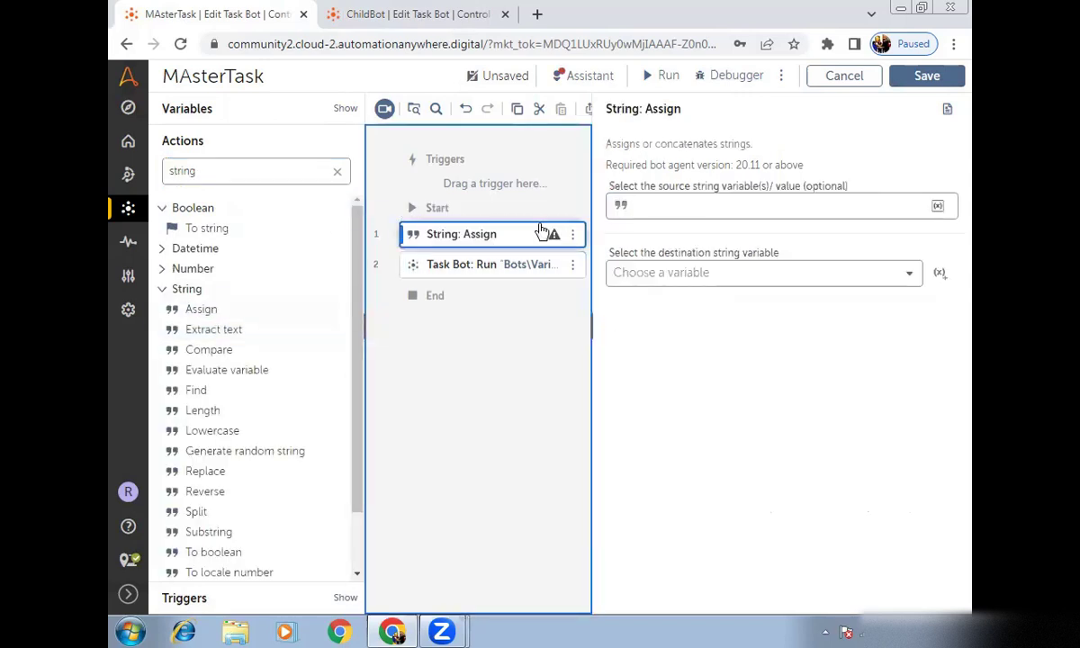
Assign the text "Automation anywhere" to the strDemo variable in the String: Assign action and save MAsterTask
{"action": "left_click", "coordinate": [651, 207]}
{"action": "type", "text": "Automation"}
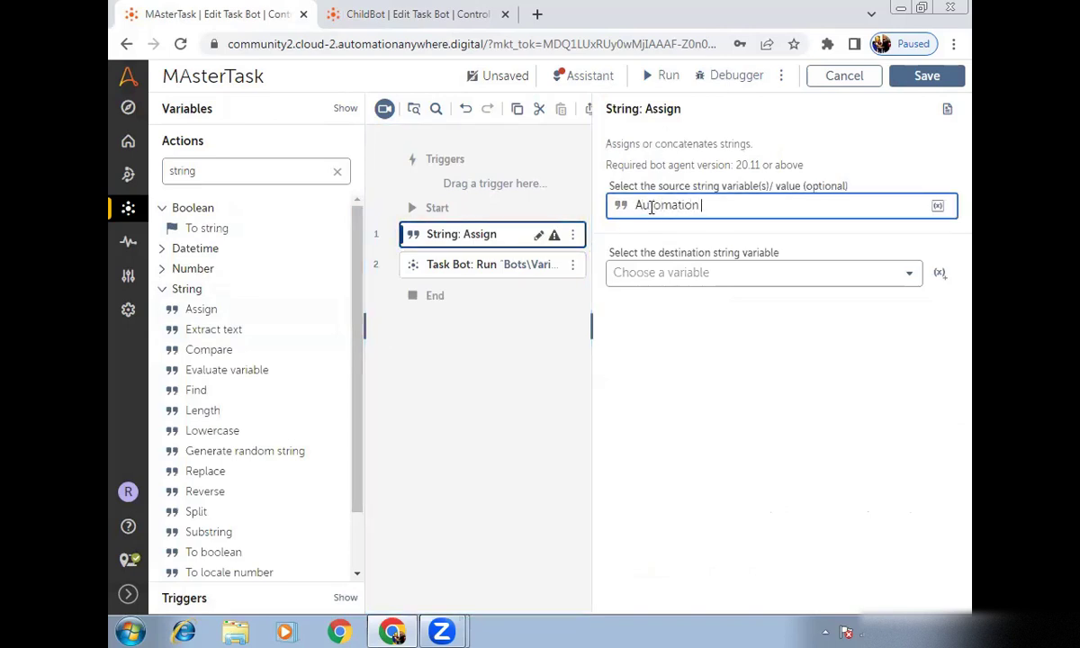
{"action": "key", "text": "ctrl+shift+a"}
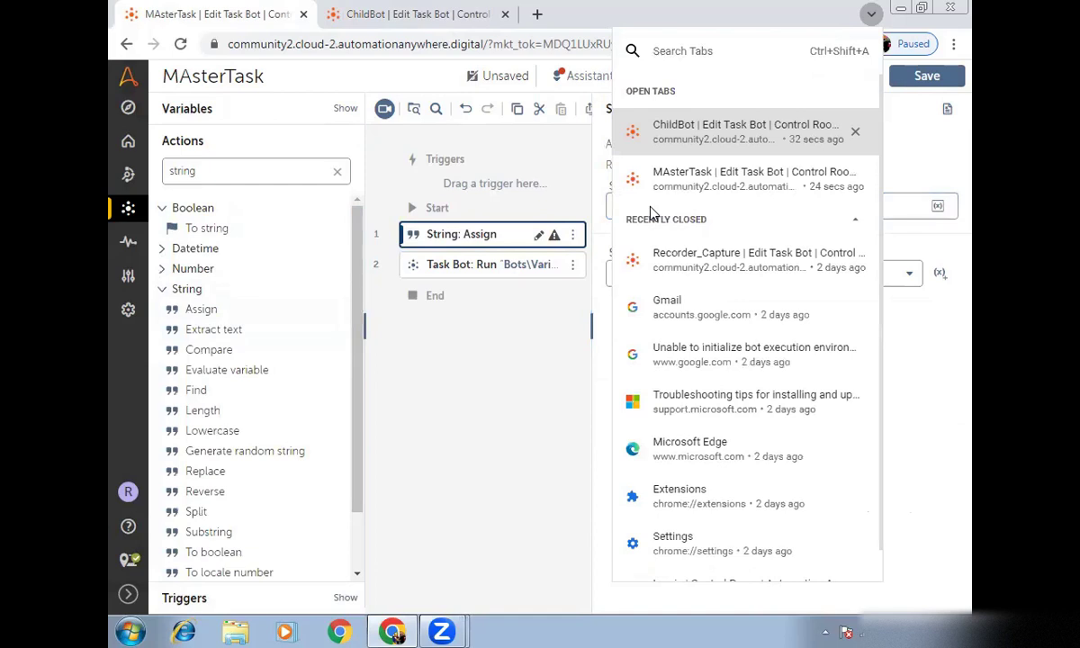
{"action": "left_click", "coordinate": [950, 416]}
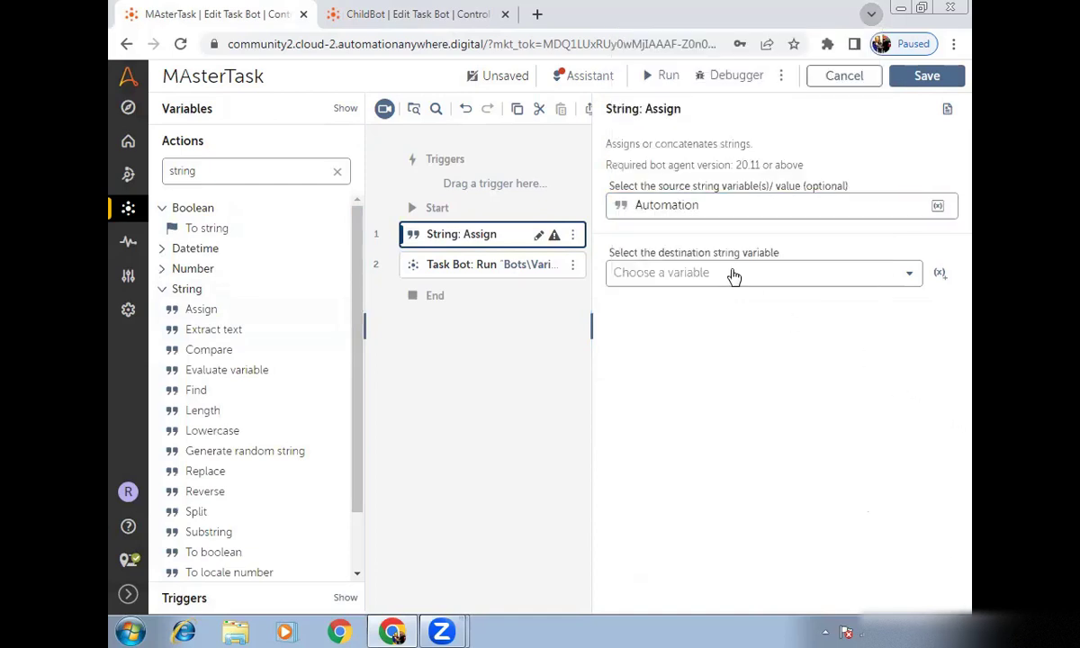
{"action": "left_click", "coordinate": [748, 212]}
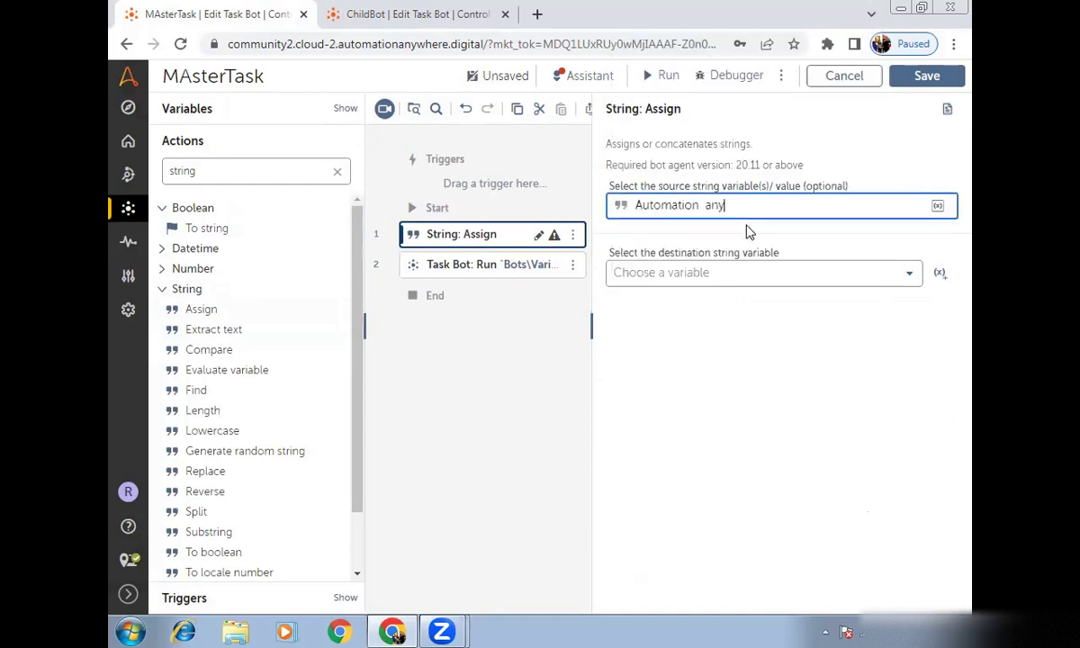
{"action": "left_click", "coordinate": [736, 274]}
{"action": "left_click", "coordinate": [725, 360]}
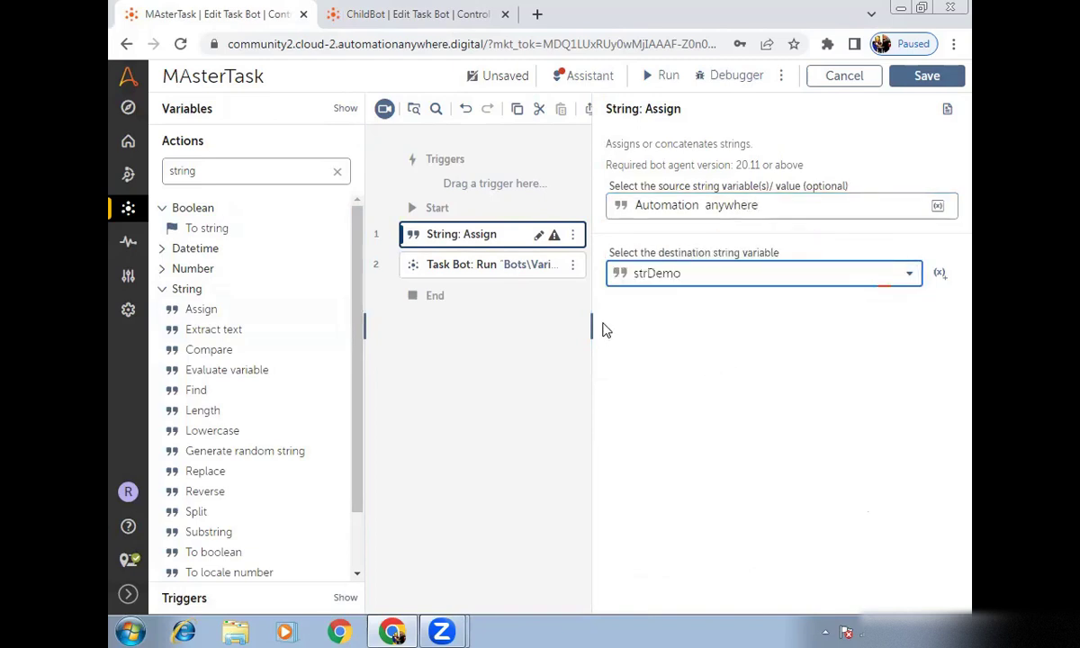
{"action": "left_click", "coordinate": [477, 270]}
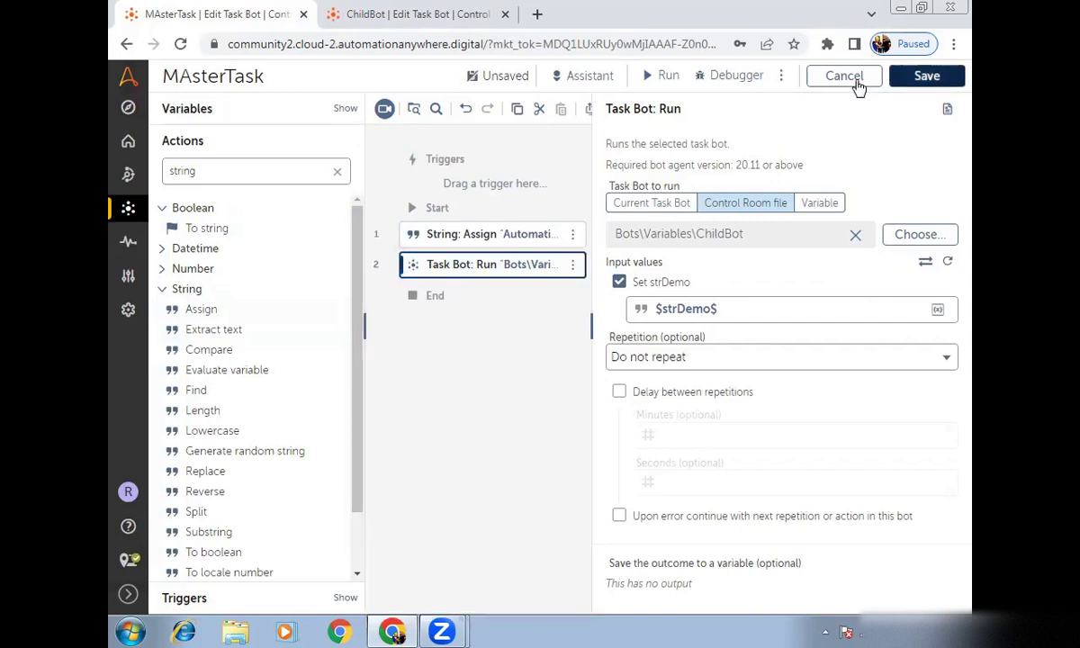
{"action": "key", "text": "ctrl+s"}
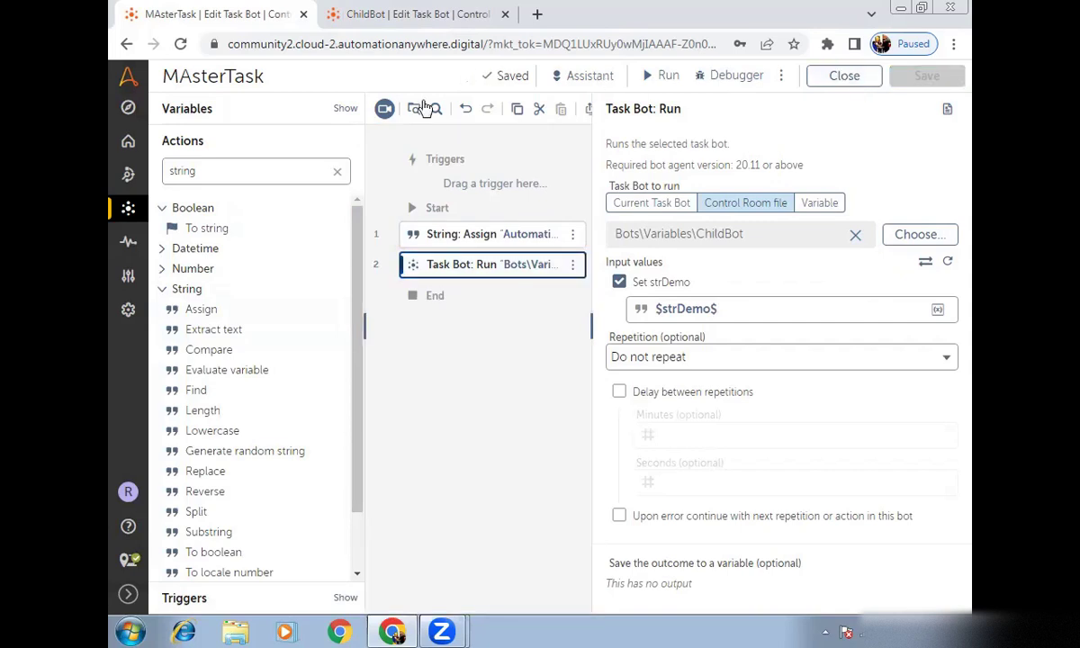
Find the Message box action and add it to the empty ChildBot flow
{"action": "key", "text": "ctrl+Tab"}
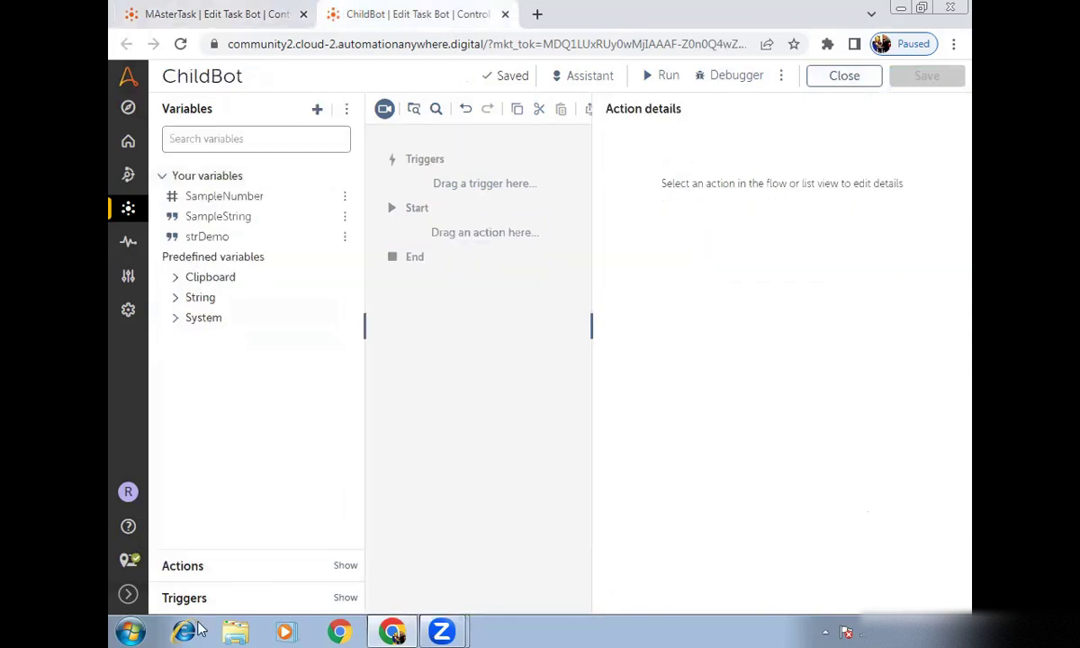
{"action": "left_click", "coordinate": [207, 567]}
{"action": "left_click", "coordinate": [232, 173]}
{"action": "type", "text": "message"}
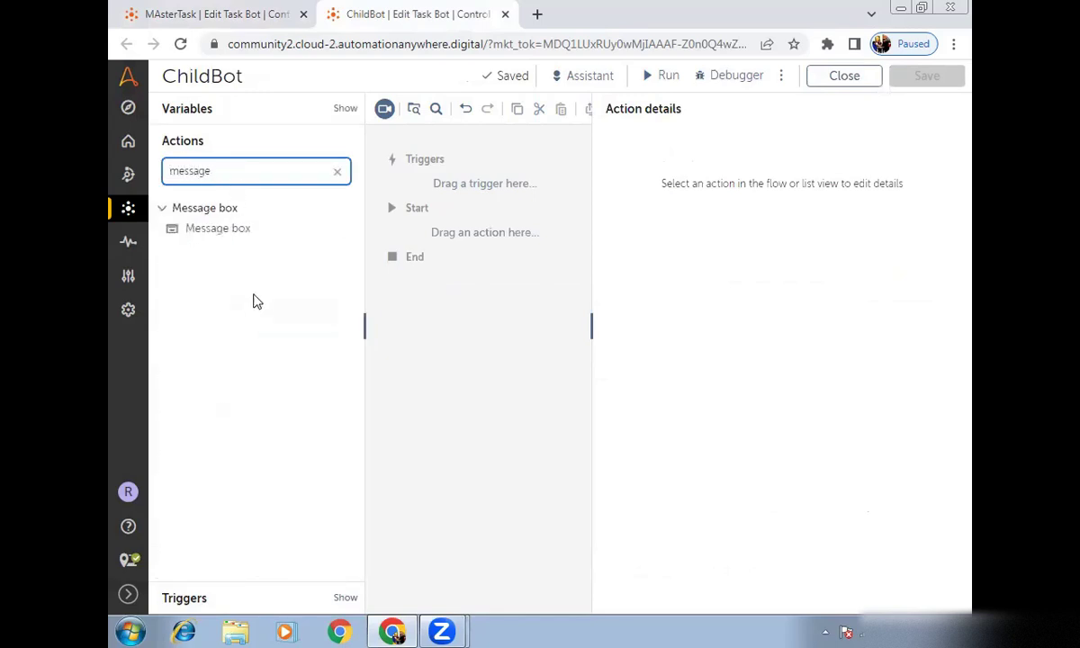
{"action": "left_click_drag", "start_coordinate": [230, 232], "coordinate": [418, 235]}
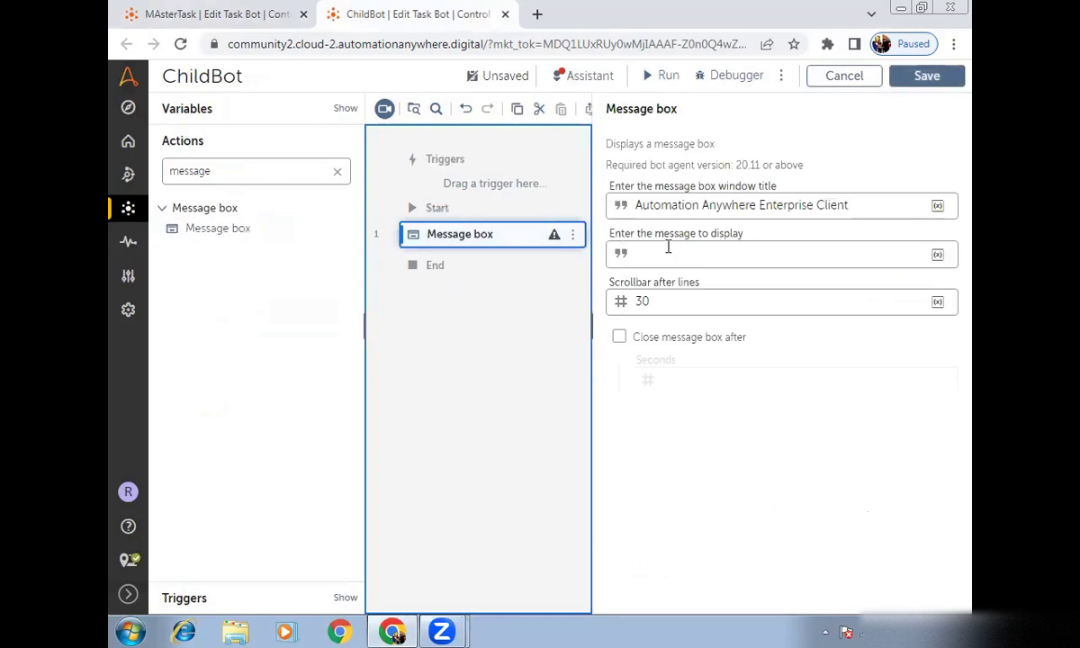
Set ChildBot's message box to display the strDemo variable and save the bot
{"action": "left_click", "coordinate": [696, 254]}
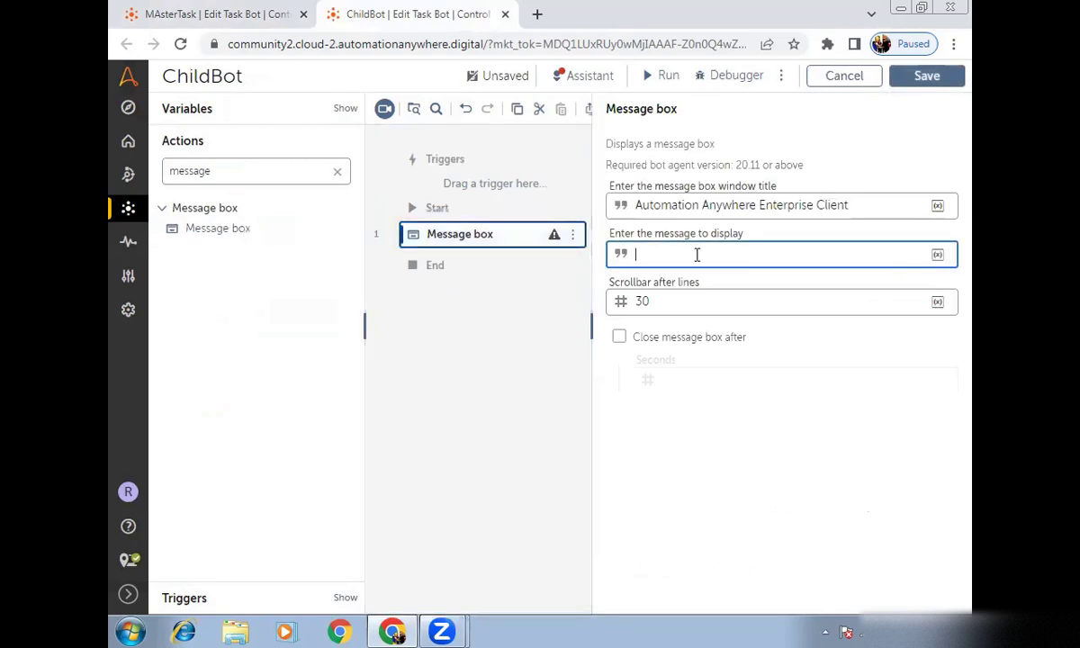
{"action": "left_click", "coordinate": [937, 256]}
{"action": "left_click", "coordinate": [508, 335]}
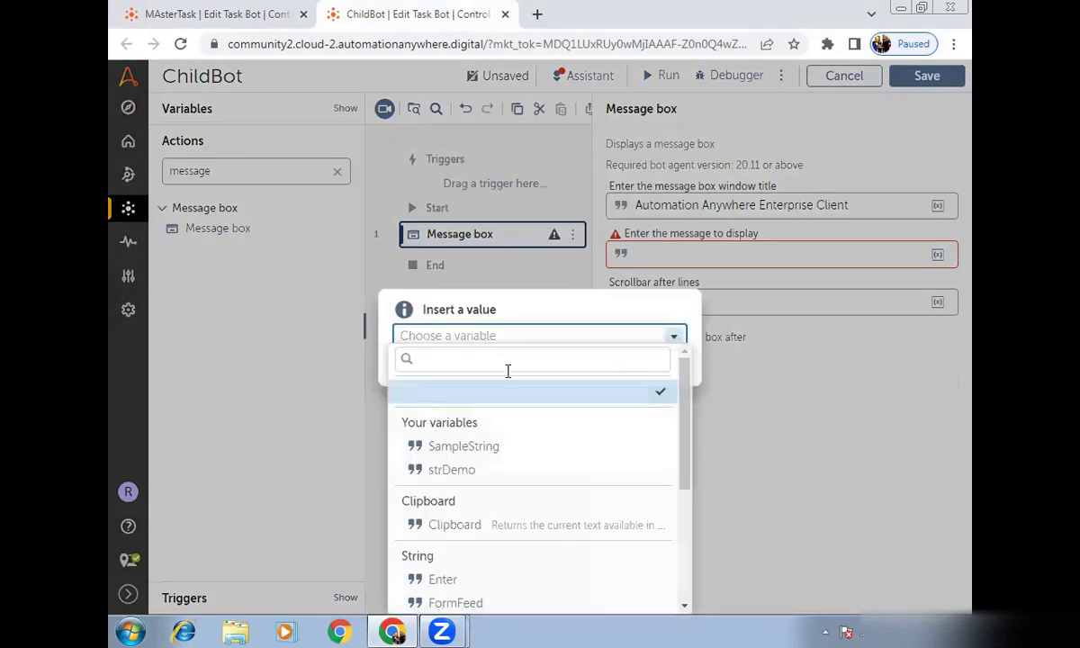
{"action": "left_click", "coordinate": [456, 468]}
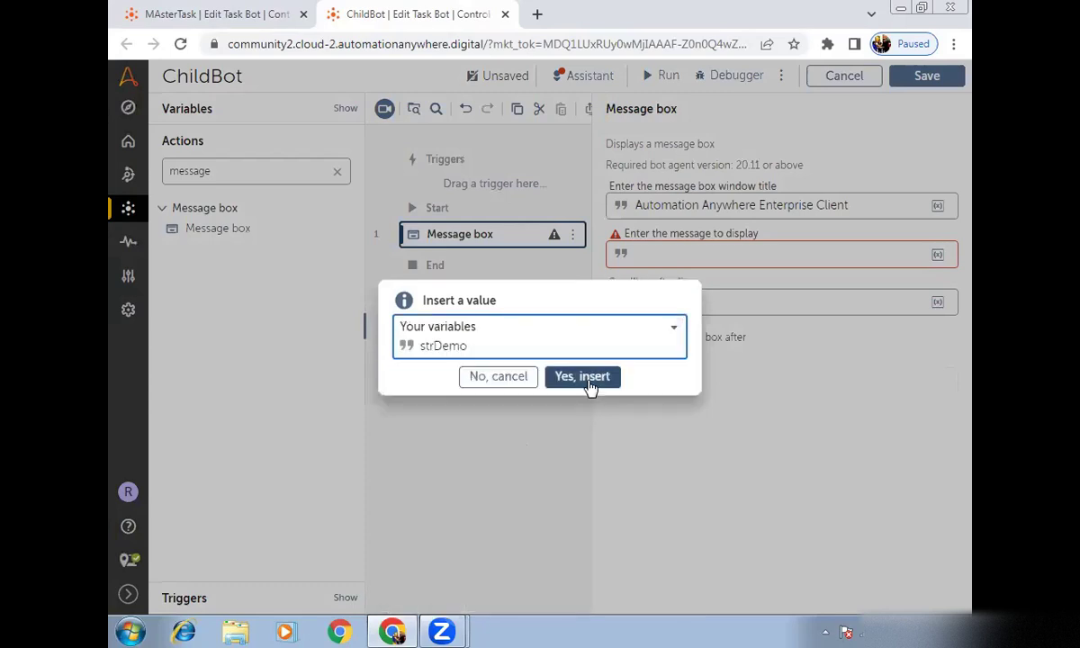
{"action": "left_click", "coordinate": [587, 378]}
{"action": "left_click", "coordinate": [925, 79]}
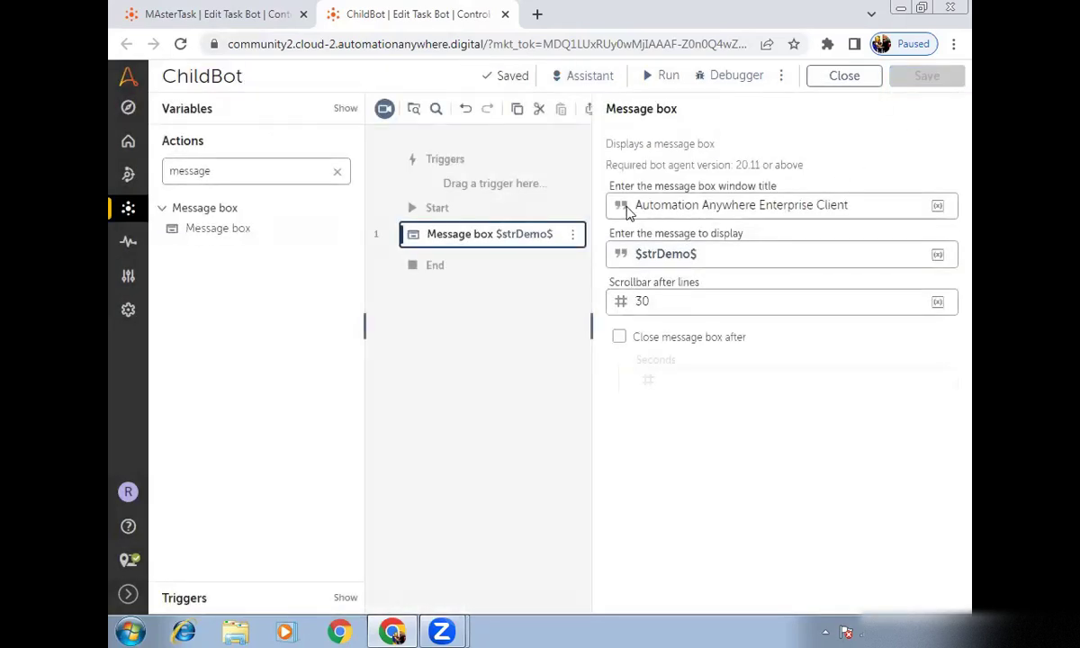
Change the window title of ChildBot's message box to "Child Bot" and save the bot
{"action": "left_click_drag", "start_coordinate": [862, 204], "coordinate": [729, 395]}
{"action": "type", "text": "Chil Bot"}
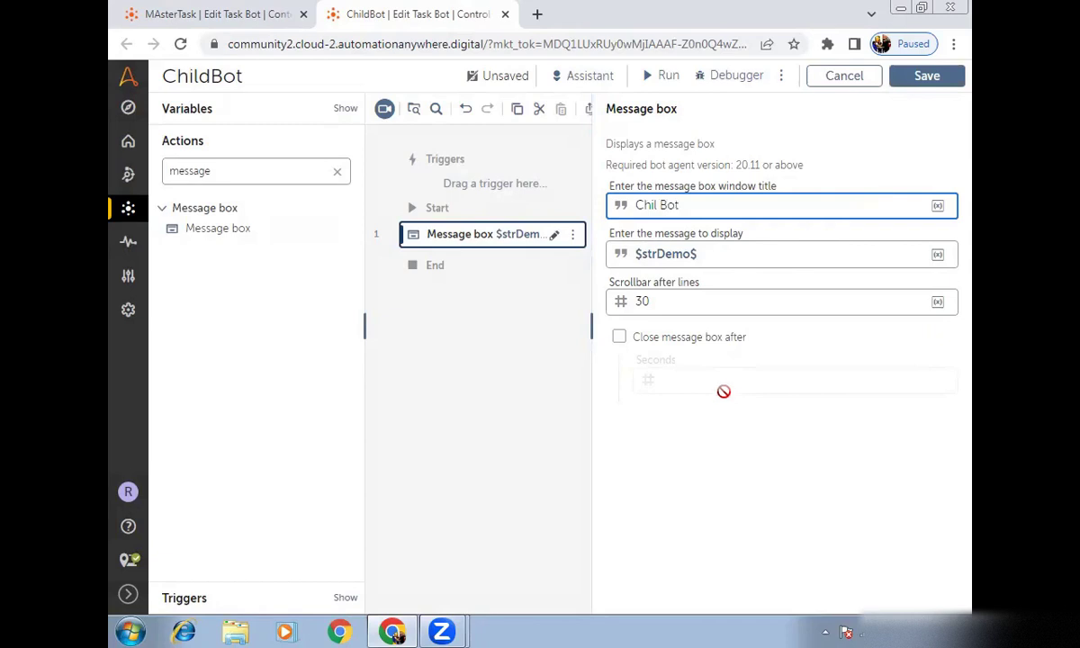
{"action": "type", "text": "d"}
{"action": "left_click", "coordinate": [925, 79]}
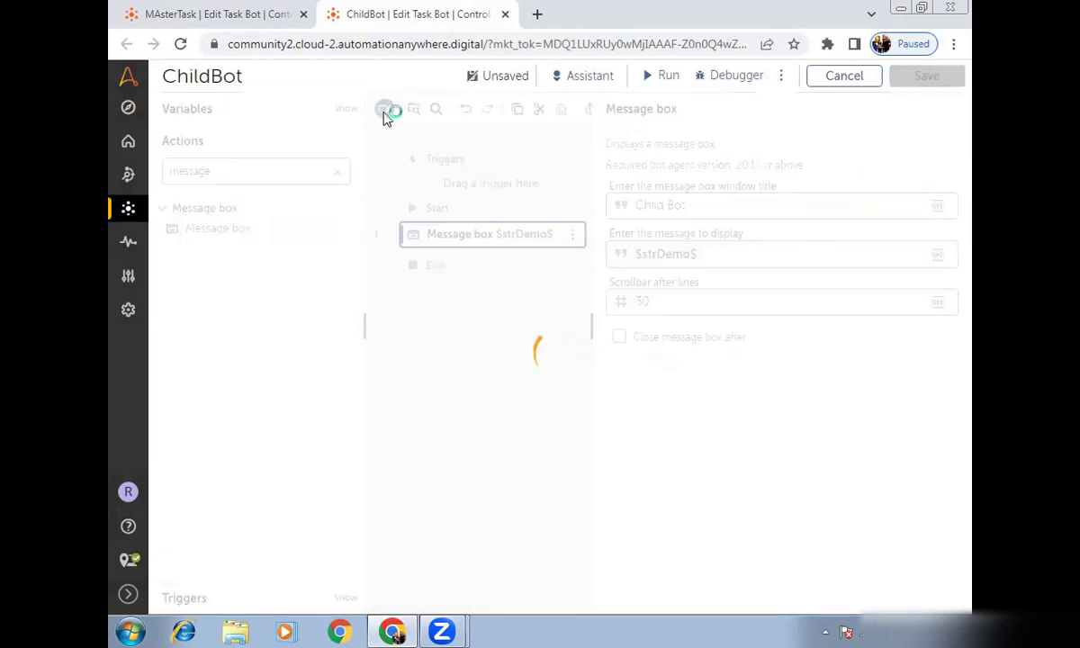
Run MAsterTask, view the message box displayed by ChildBot, and close it along with the run dialog
{"action": "key", "text": "ctrl+shift+Tab"}
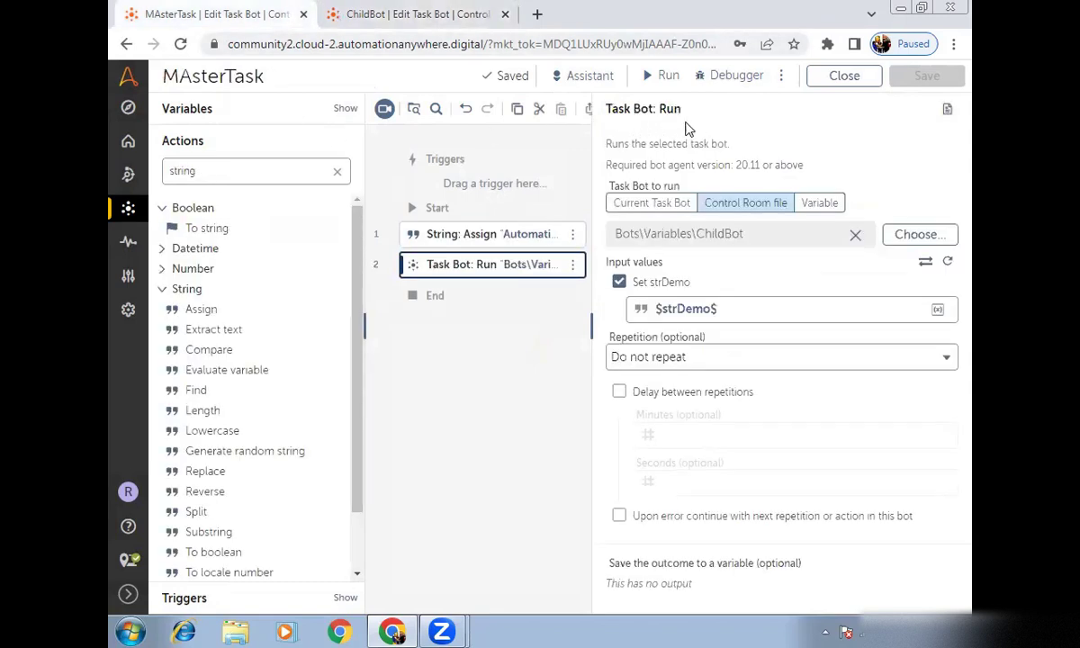
{"action": "left_click", "coordinate": [656, 83]}
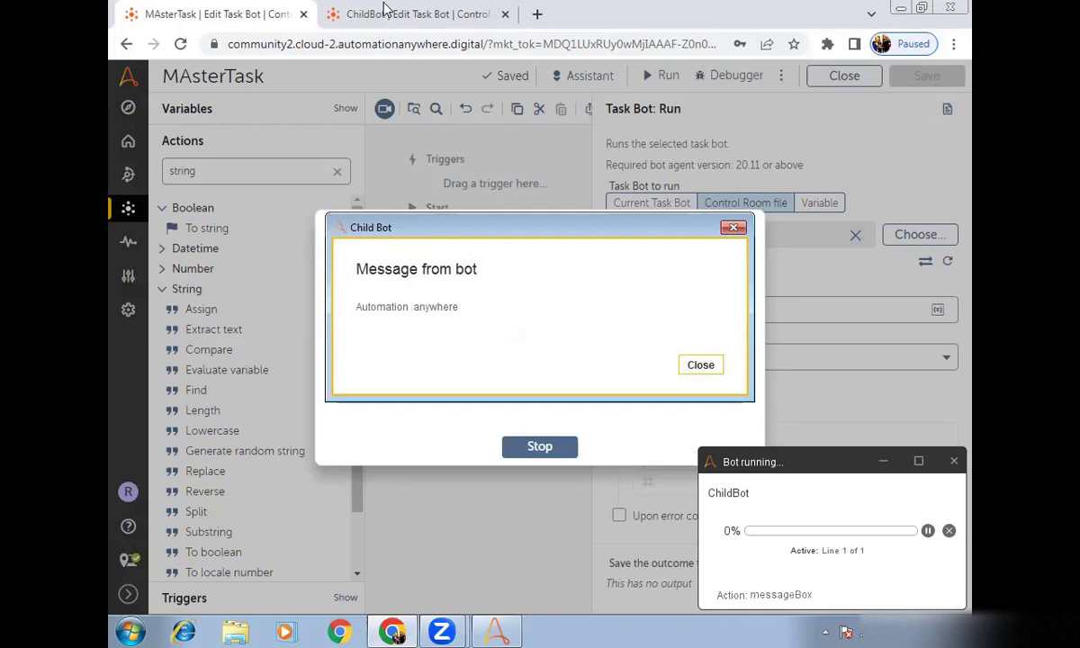
{"action": "left_click_drag", "start_coordinate": [450, 232], "coordinate": [464, 276]}
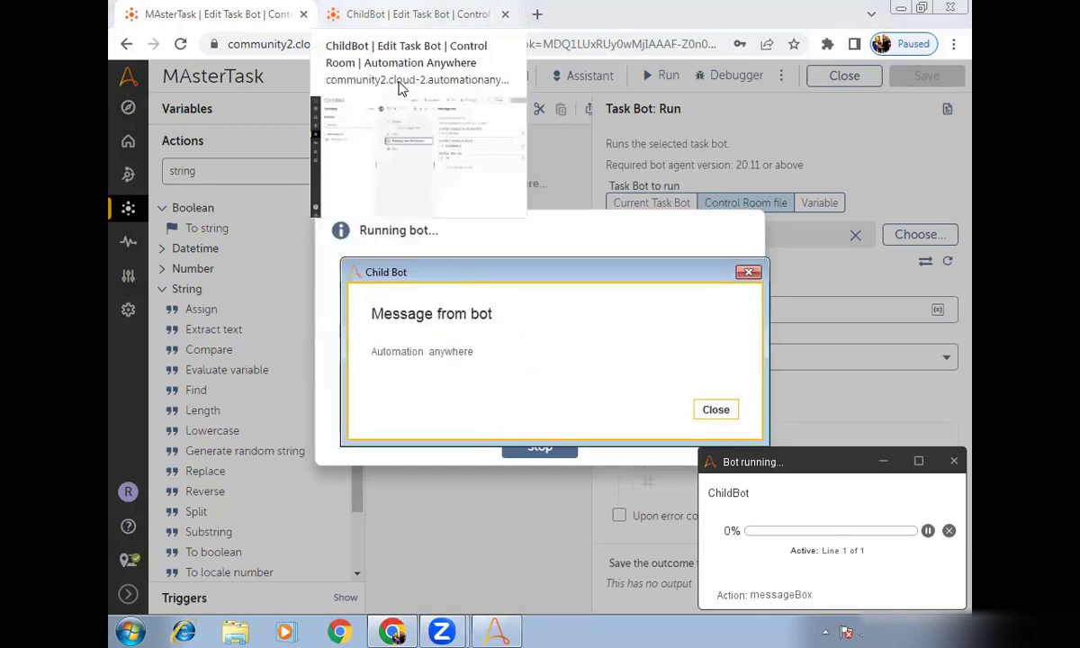
{"action": "left_click", "coordinate": [713, 411]}
{"action": "left_click", "coordinate": [537, 423]}
Delete both the String: Assign and Task Bot: Run actions from MAsterTask and save it
{"action": "key", "text": "ctrl+Tab"}
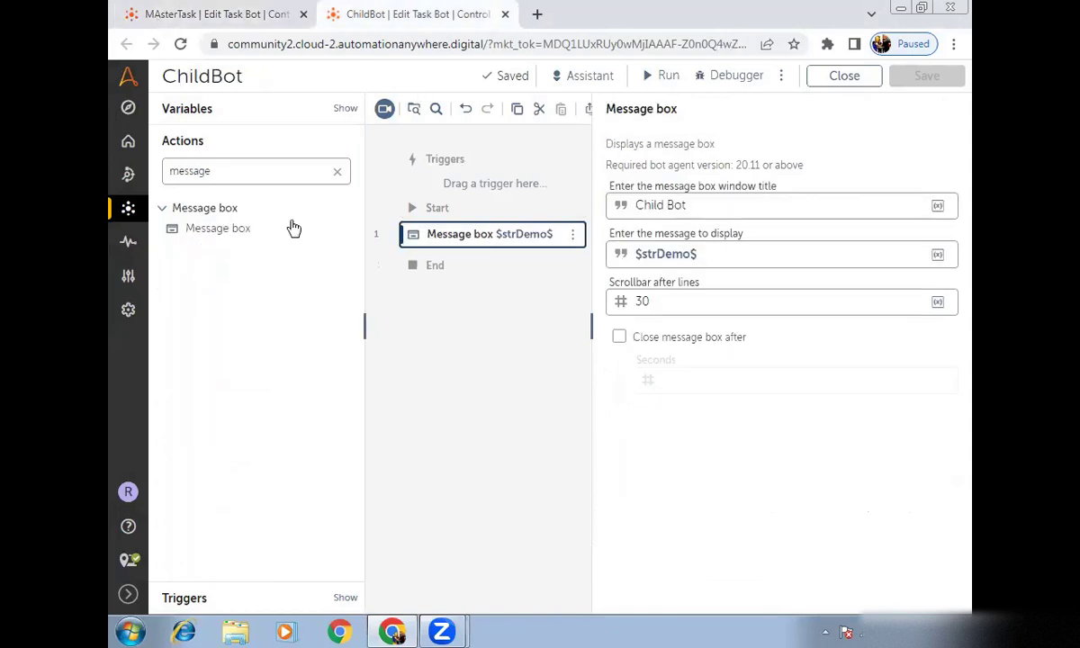
{"action": "key", "text": "ctrl+Tab"}
{"action": "left_click", "coordinate": [191, 122]}
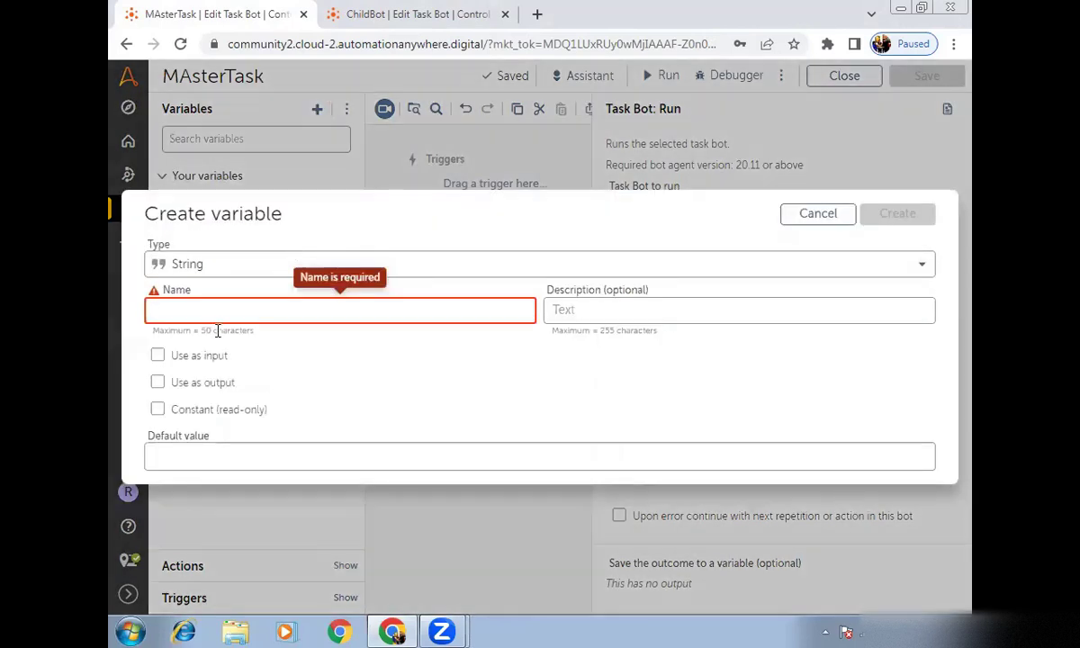
{"action": "left_click", "coordinate": [817, 214]}
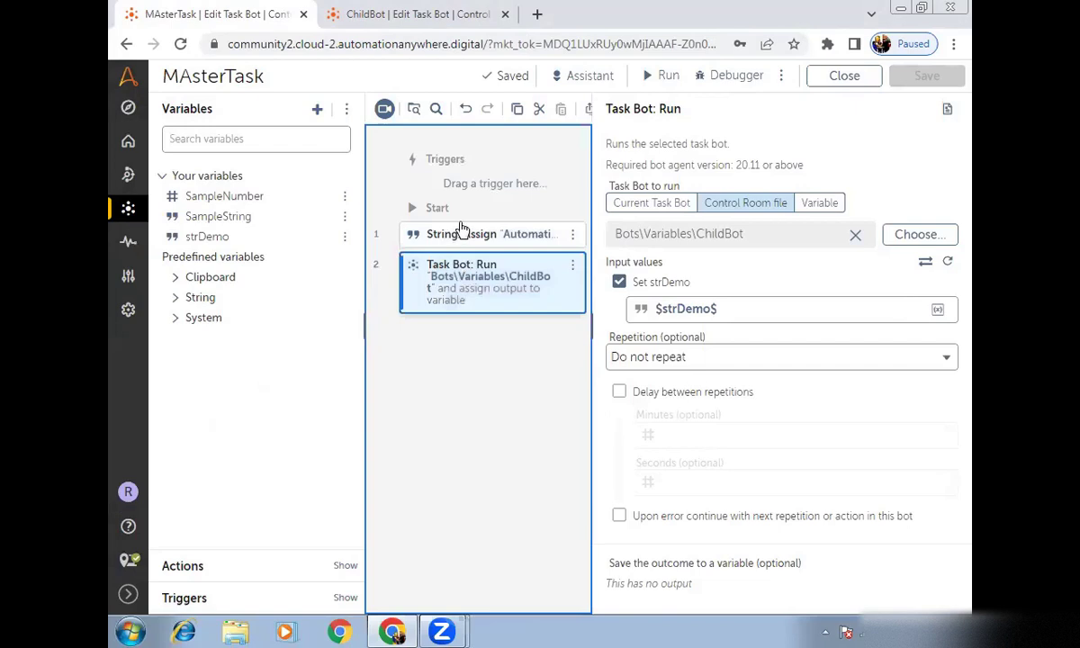
{"action": "left_click", "coordinate": [450, 236], "text": "ctrl"}
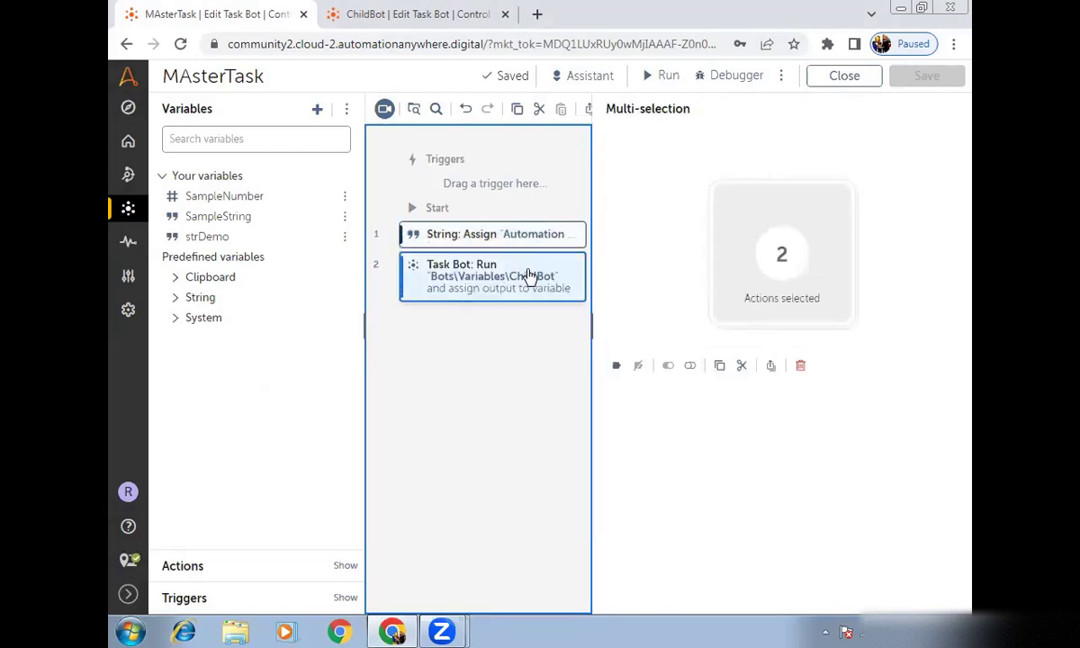
{"action": "key", "text": "Delete"}
{"action": "left_click", "coordinate": [927, 76]}
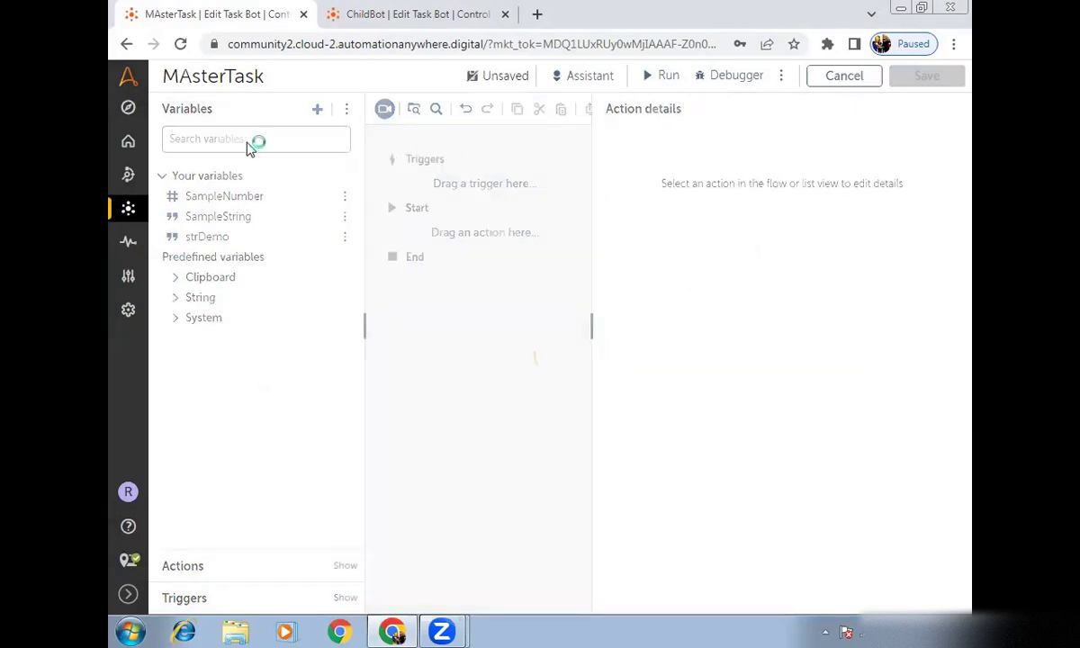
Make MAsterTask's strDemo variable a read-only constant with default value 12, and review its applied settings
{"action": "left_click", "coordinate": [193, 239]}
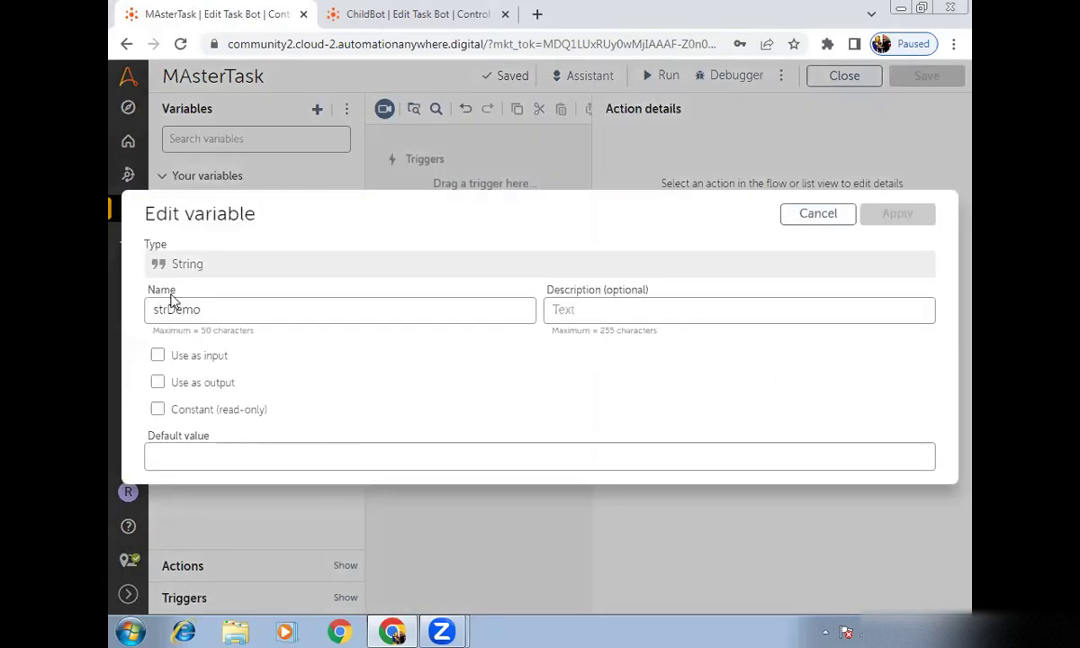
{"action": "left_click", "coordinate": [179, 407]}
{"action": "left_click", "coordinate": [201, 448]}
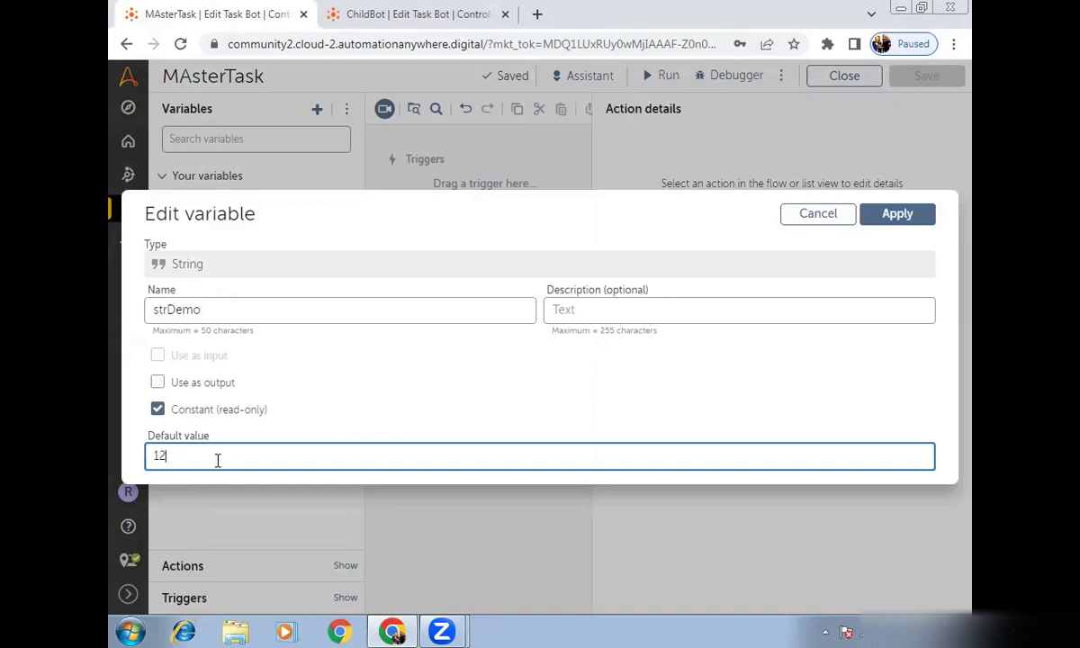
{"action": "left_click", "coordinate": [899, 215]}
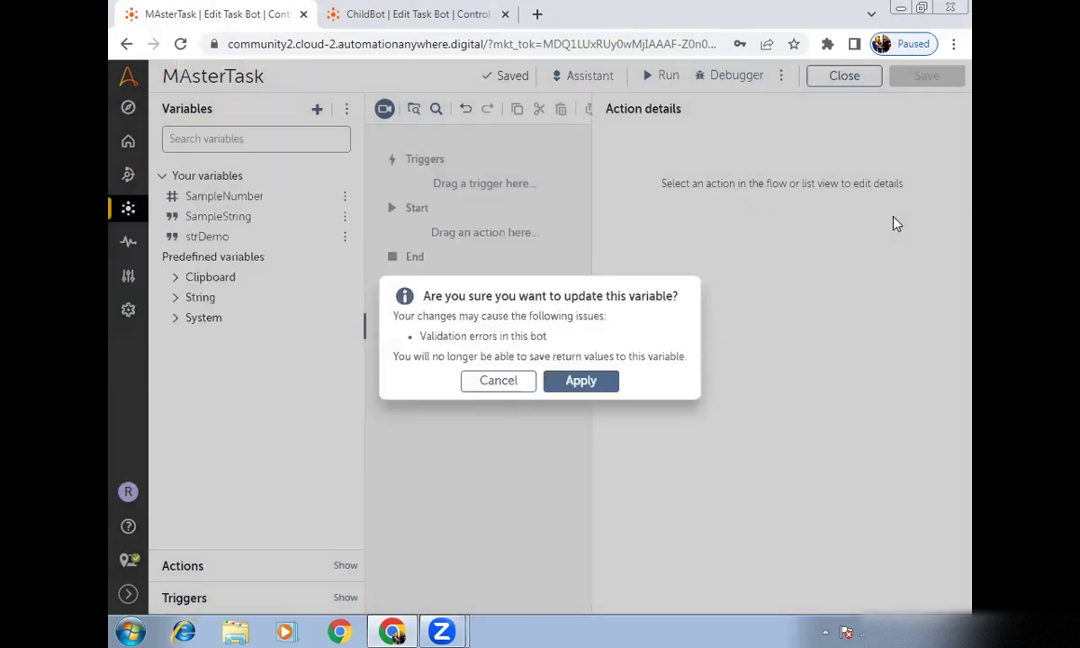
{"action": "left_click", "coordinate": [580, 381]}
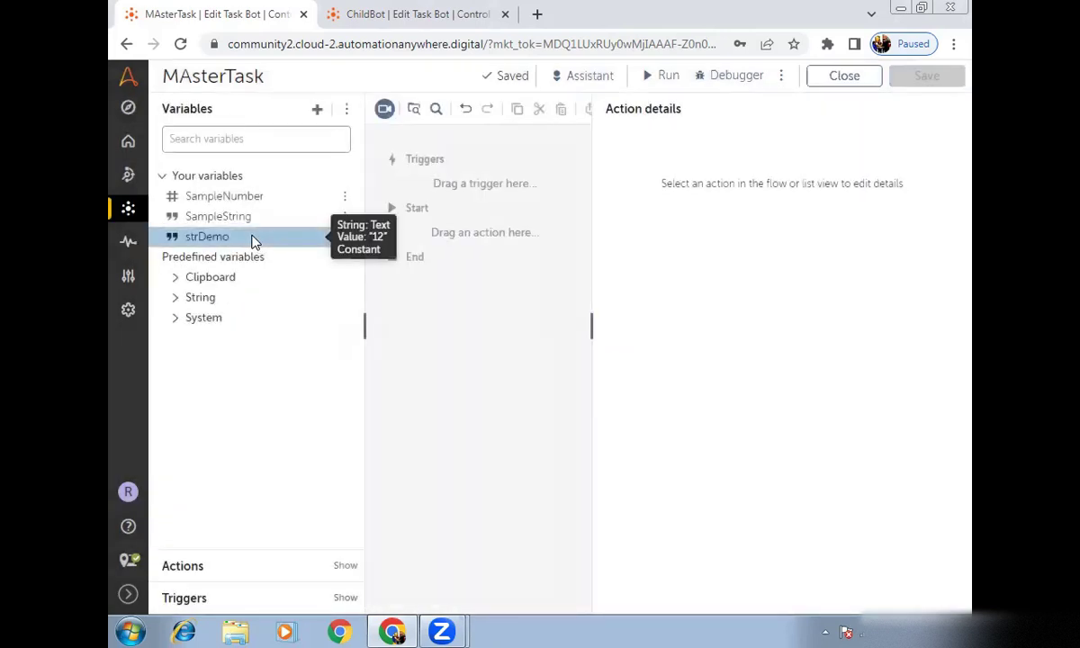
{"action": "left_click", "coordinate": [252, 238]}
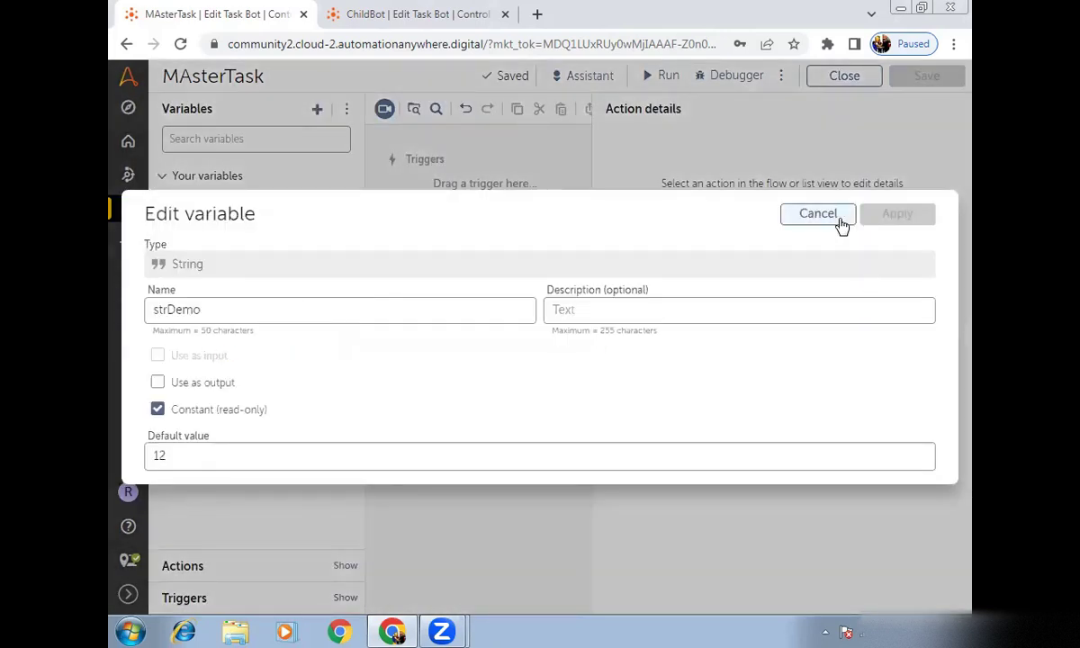
{"action": "left_click", "coordinate": [837, 221]}
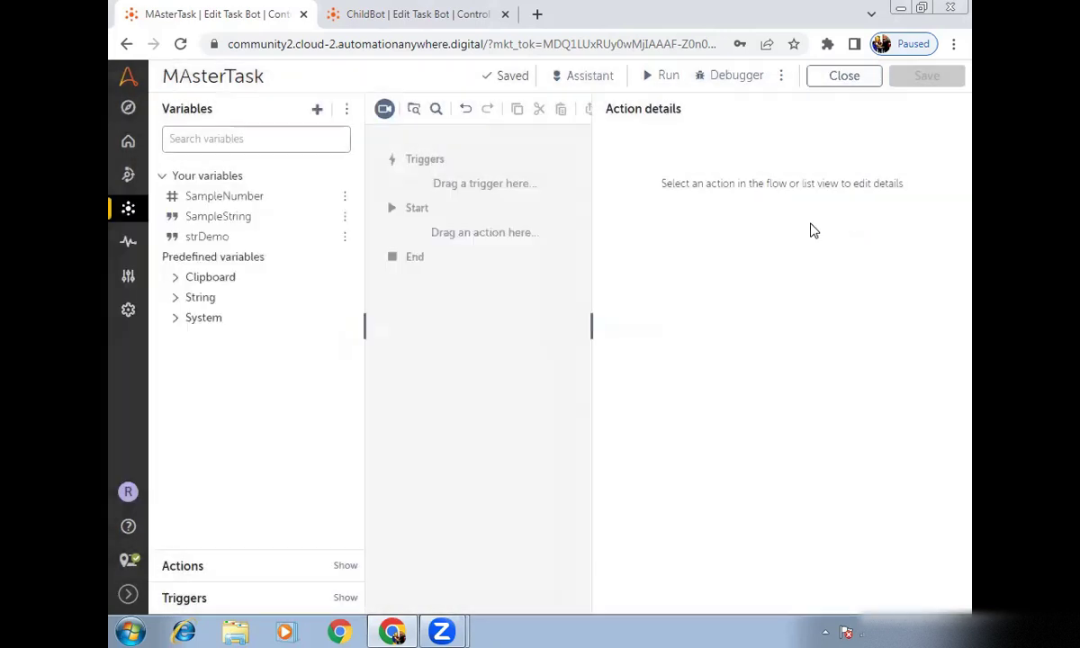
Add a String: Assign action to MAsterTask with source value 23, and check which variables are offered as its destination
{"action": "left_click", "coordinate": [224, 571]}
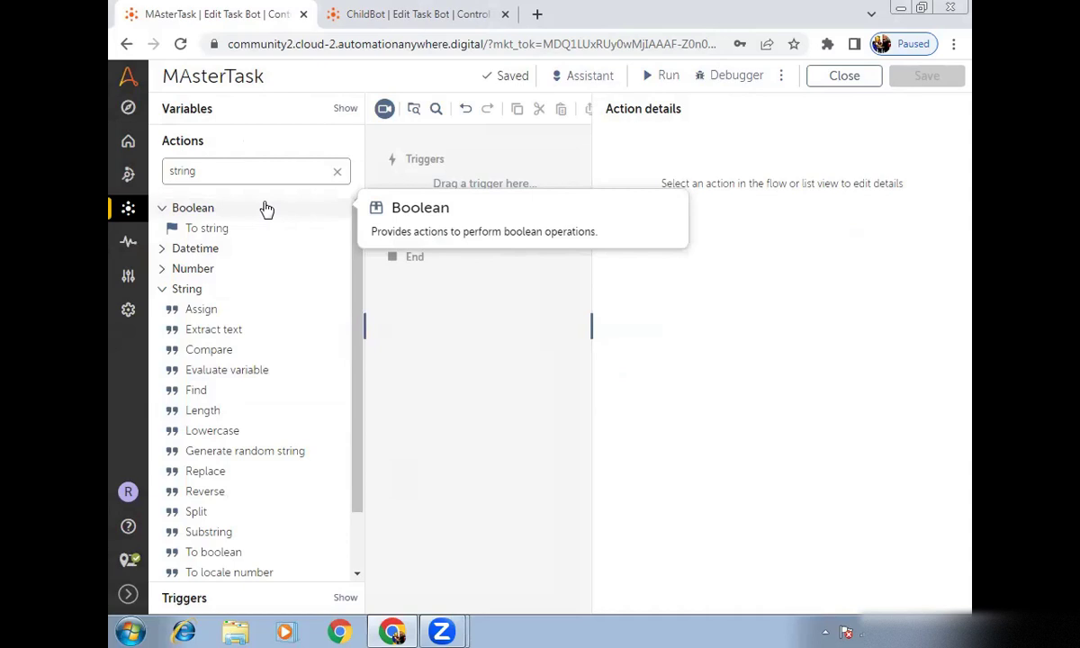
{"action": "left_click_drag", "start_coordinate": [212, 309], "coordinate": [446, 238]}
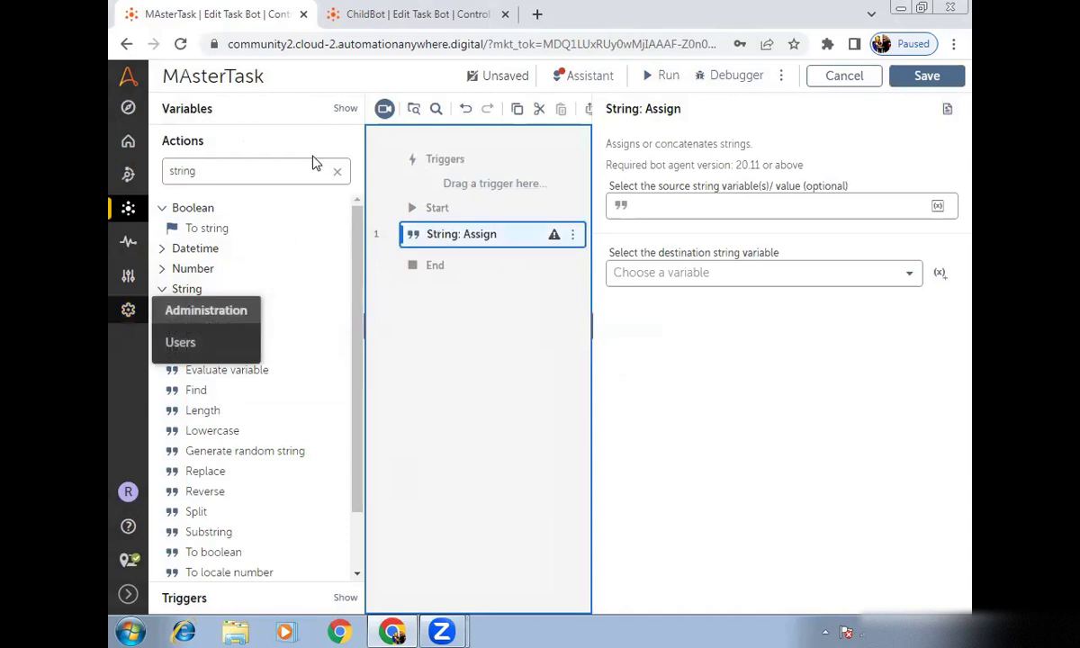
{"action": "left_click", "coordinate": [707, 199]}
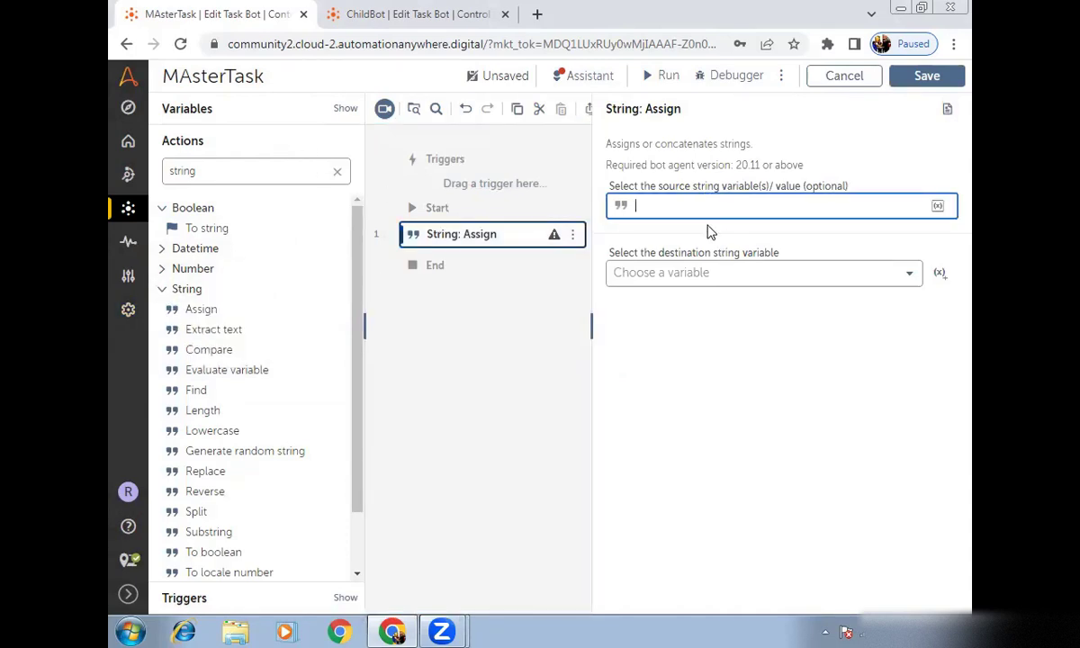
{"action": "type", "text": "23"}
{"action": "left_click", "coordinate": [732, 271]}
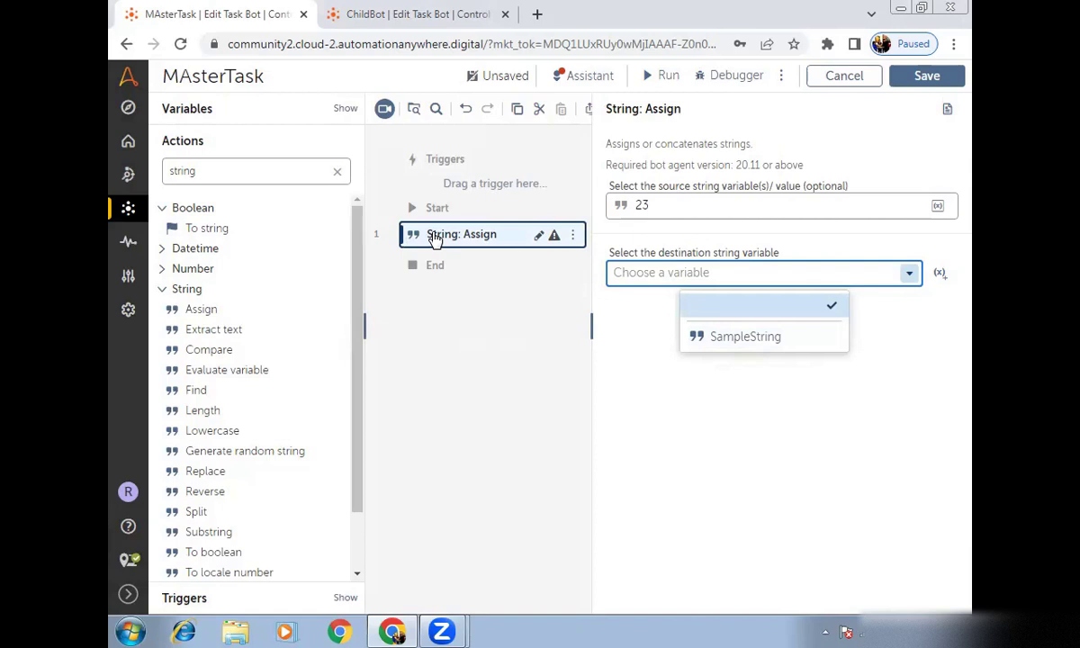
{"action": "mouse_move", "coordinate": [128, 275]}
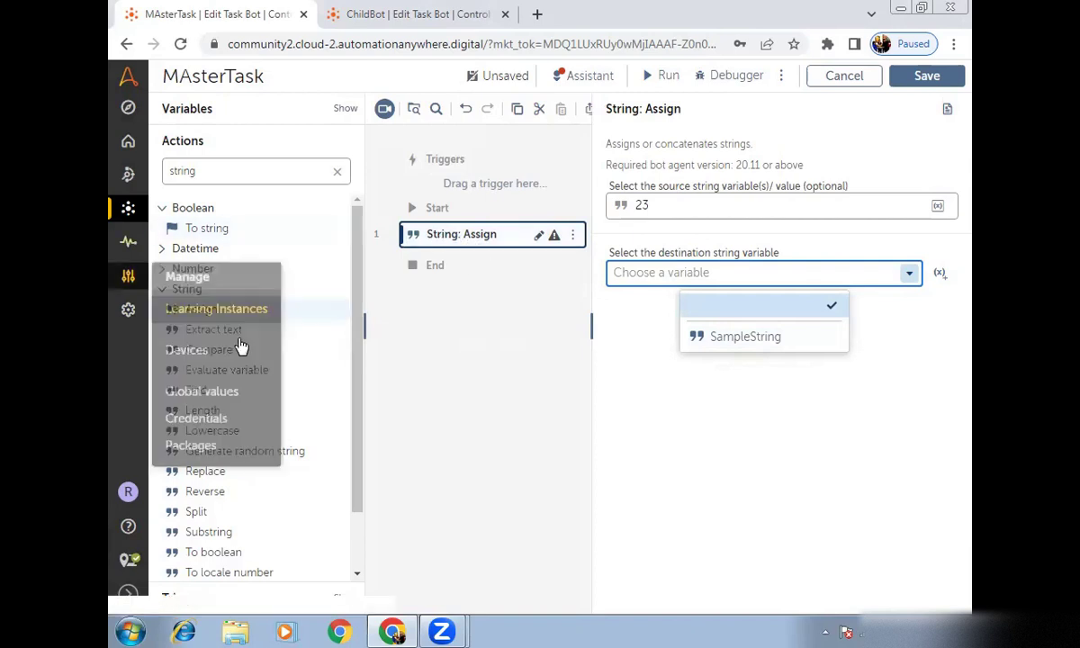
{"action": "left_click", "coordinate": [520, 357]}
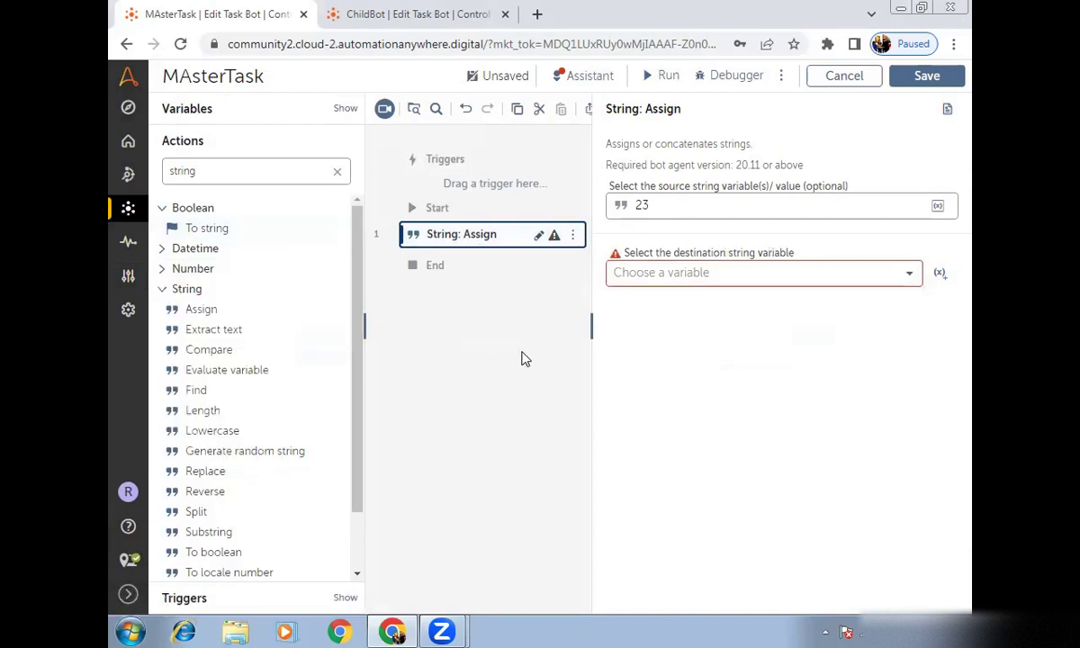
Open the settings of MAsterTask's strDemo variable to check its constant option and default value
{"action": "left_click", "coordinate": [451, 234]}
{"action": "left_click", "coordinate": [232, 115]}
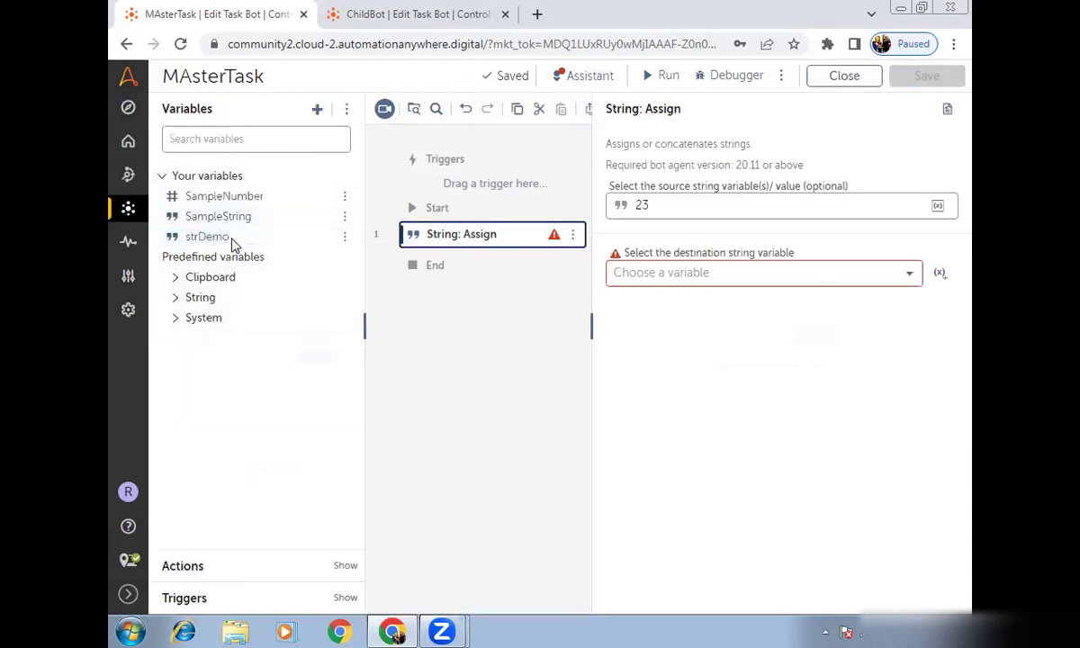
{"action": "left_click", "coordinate": [216, 234]}
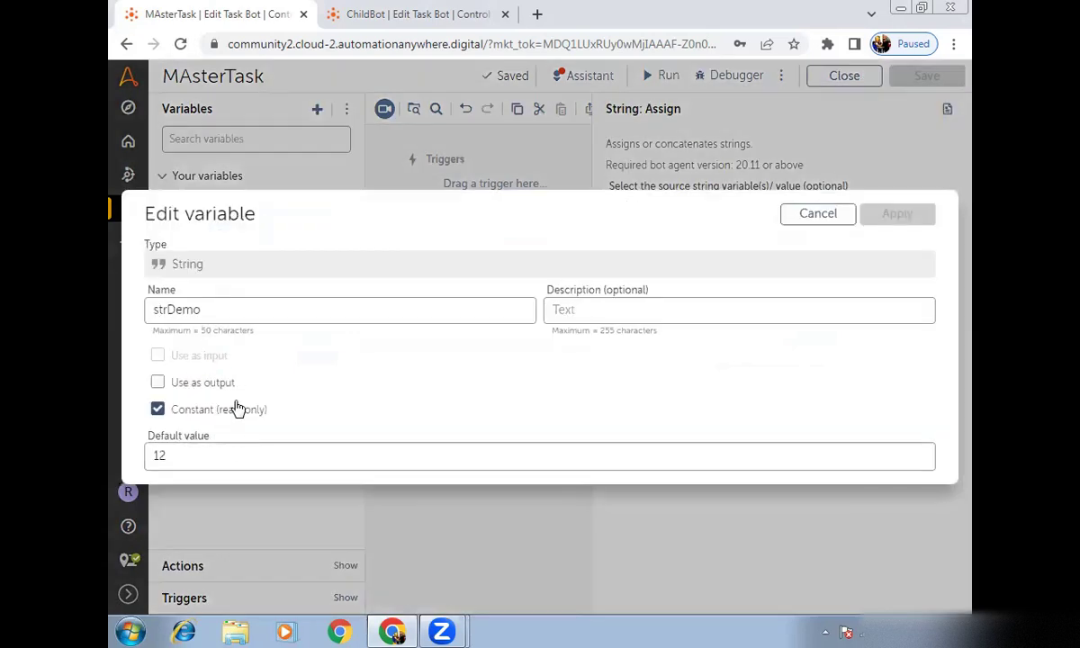